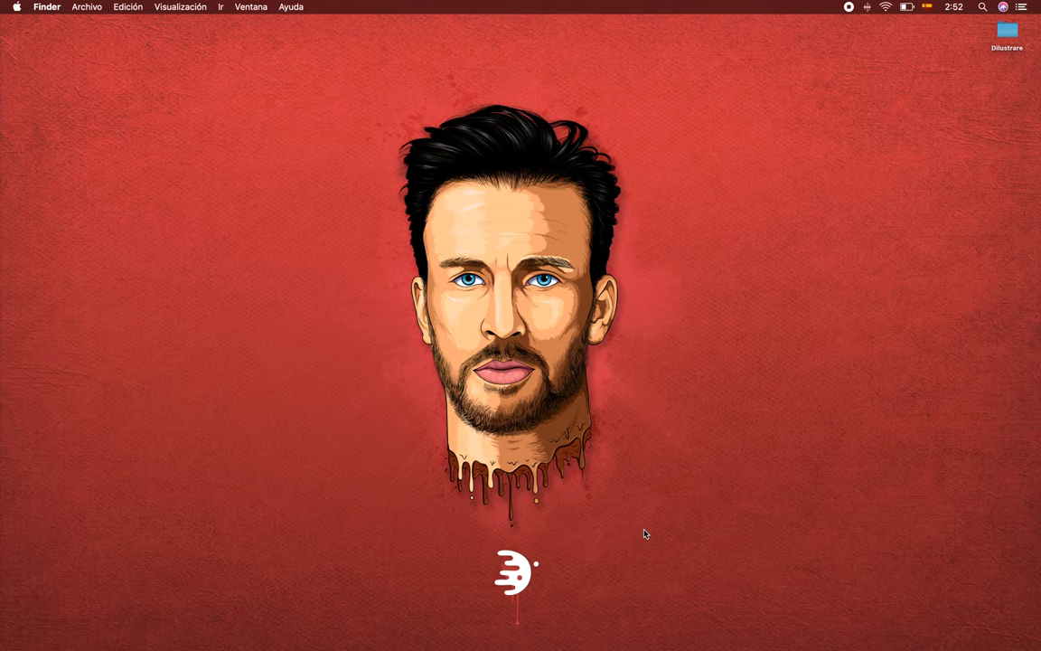
Step: Move from the desktop Space to the full-screen Illustrator portrait document
key("ctrl+Left")
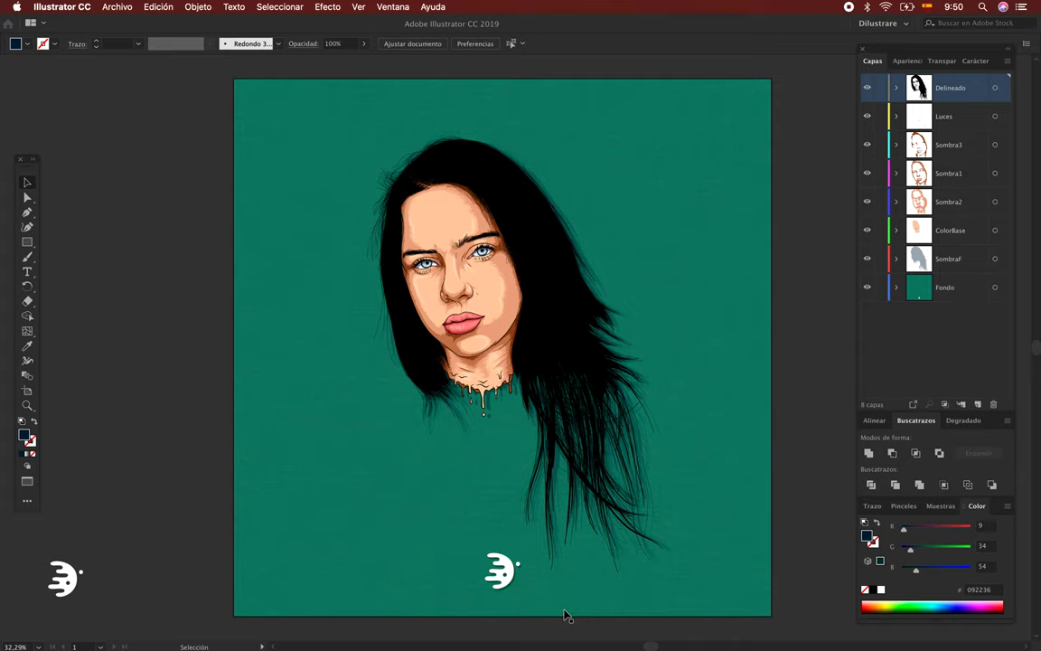
scroll(434, 232, "up", 5)
scroll(485, 275, "up", 3)
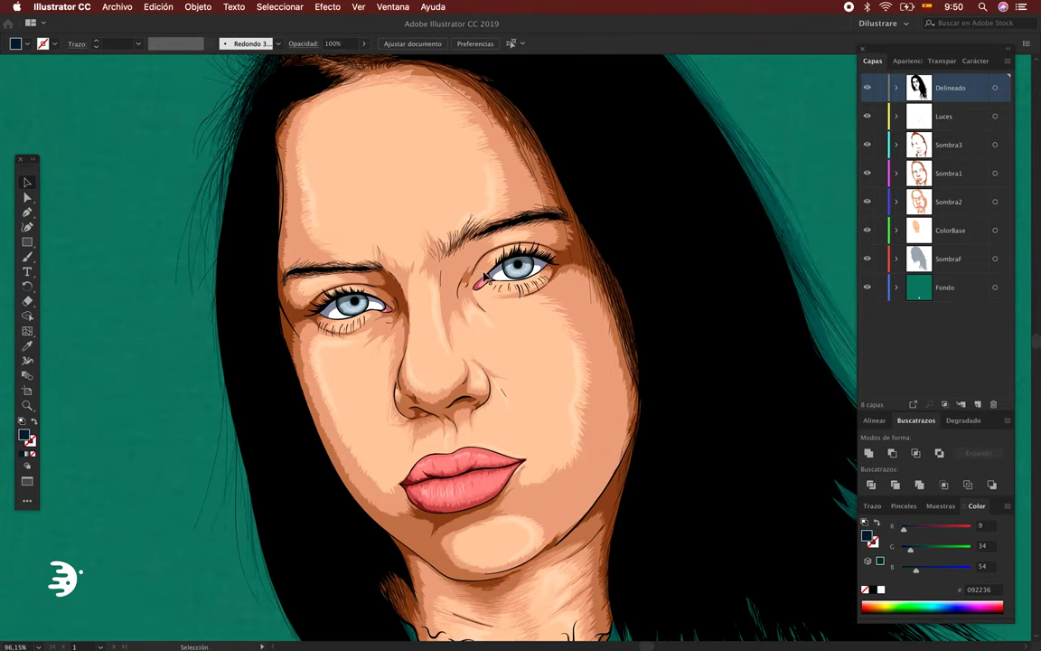
scroll(485, 276, "up", 3)
scroll(481, 291, "up", 2)
scroll(495, 272, "up", 1)
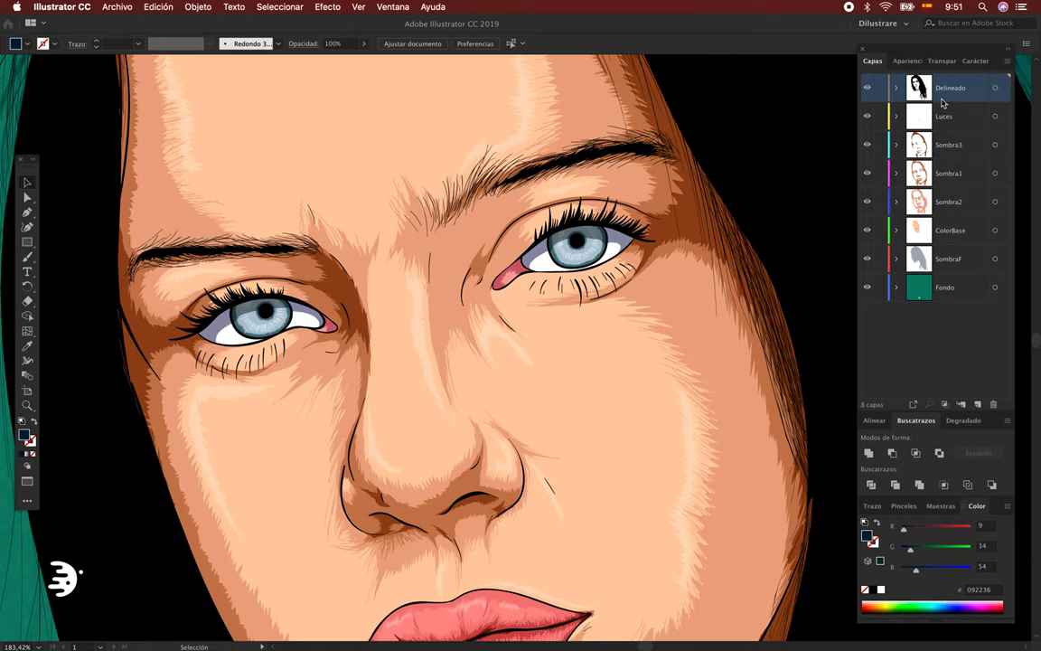
Step: Add a new top layer named Orden
left_click(978, 403)
double_click(949, 88)
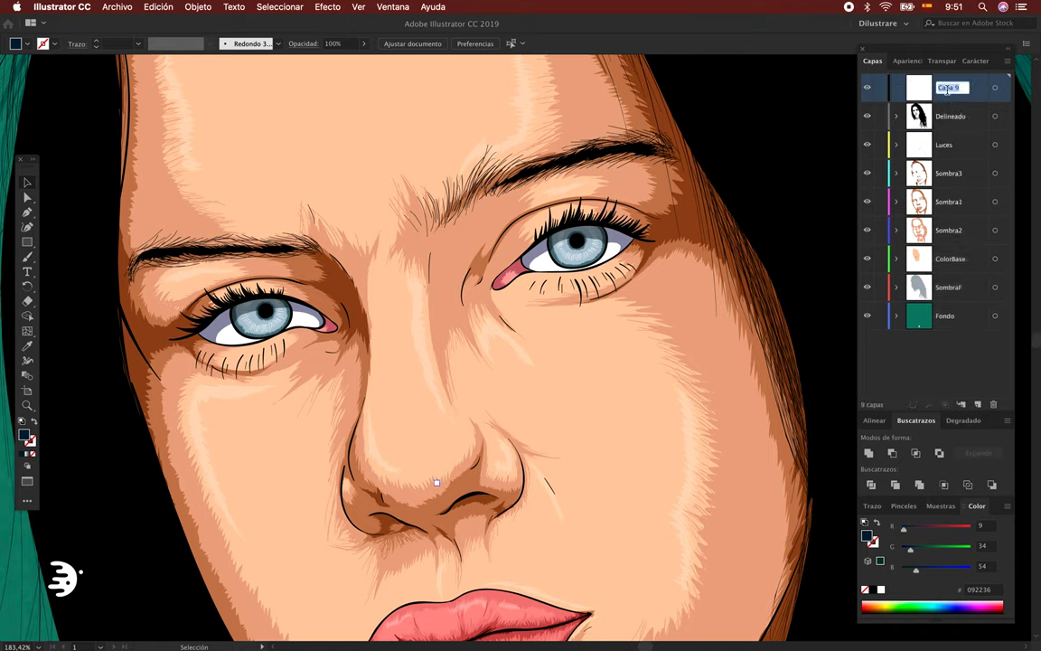
type("Orden")
key("Return")
Step: Draw a white rectangle beside the left eye and lock every layer except Orden
mouse_move(270, 324)
left_mouse_down()
mouse_move(293, 305)
mouse_move(333, 310)
left_mouse_up()
key("m")
left_click_drag(245, 226, 81, 448)
left_click(881, 589)
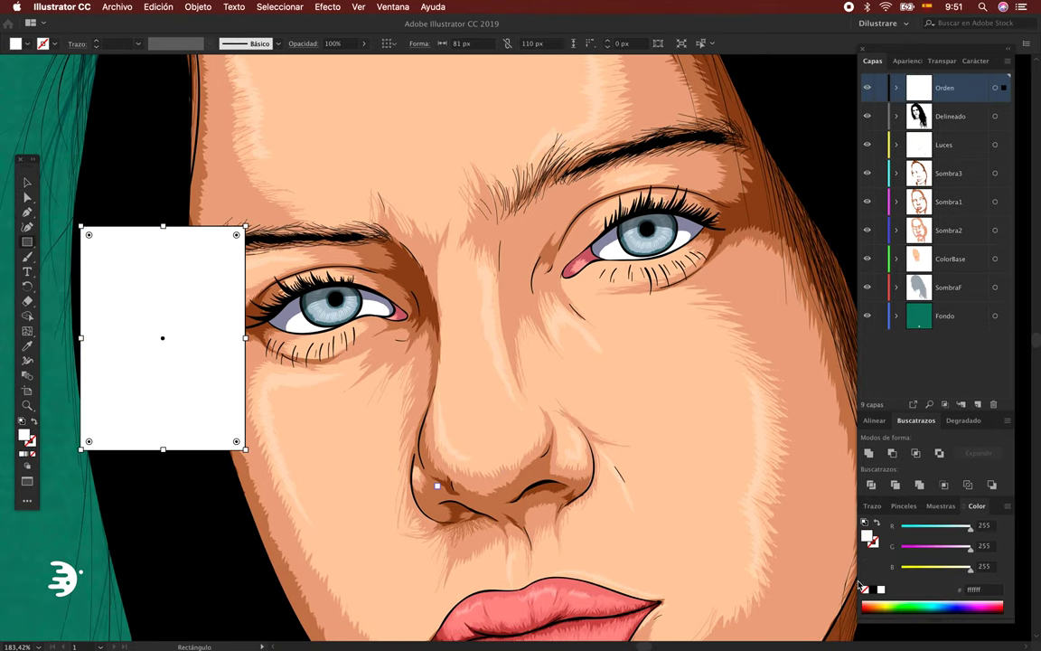
left_click(881, 87, "alt")
key("v")
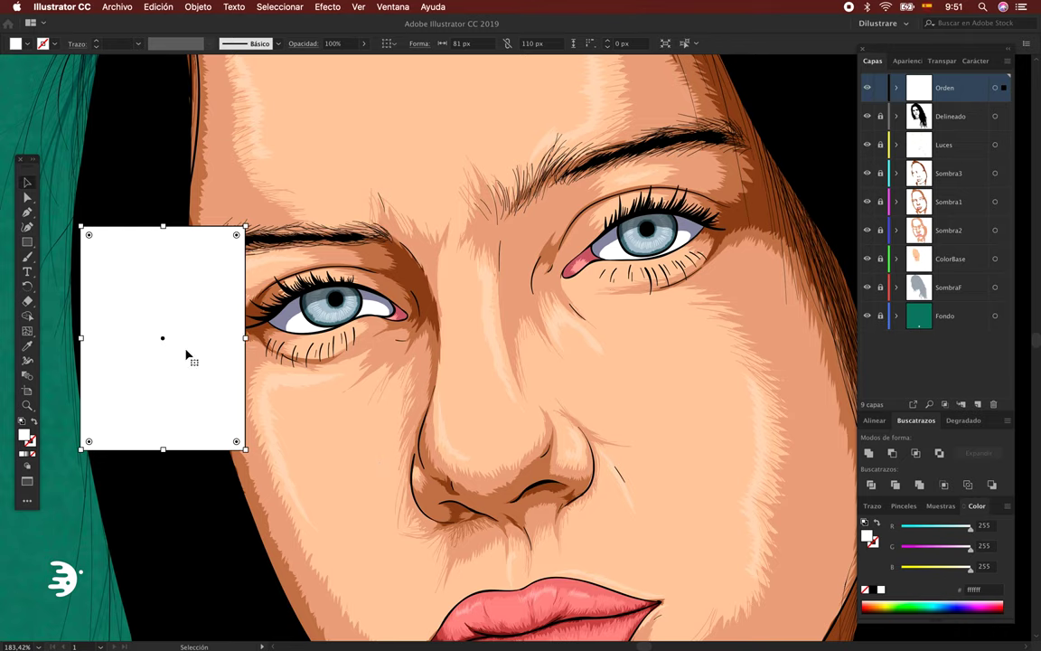
scroll(235, 371, "left", 3)
Step: Type the list 1.ColorBase, 2. Sombra1, 3. Sombra2, 4. Sombra3, 5.Delineado inside the rectangle
key("t")
left_click(170, 335)
type("1.")
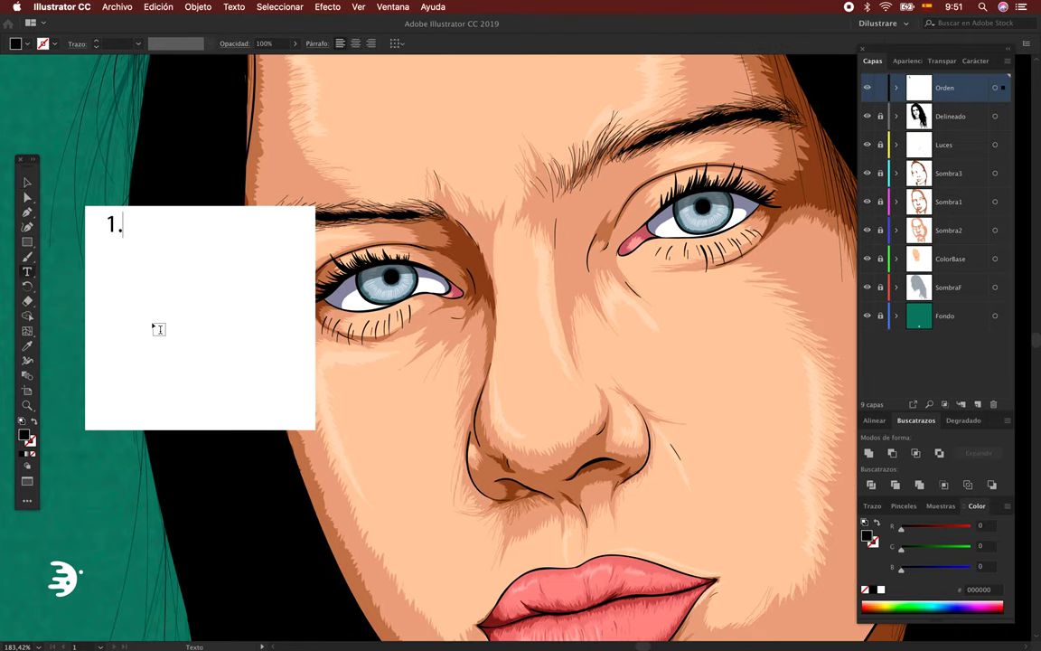
type("Color")
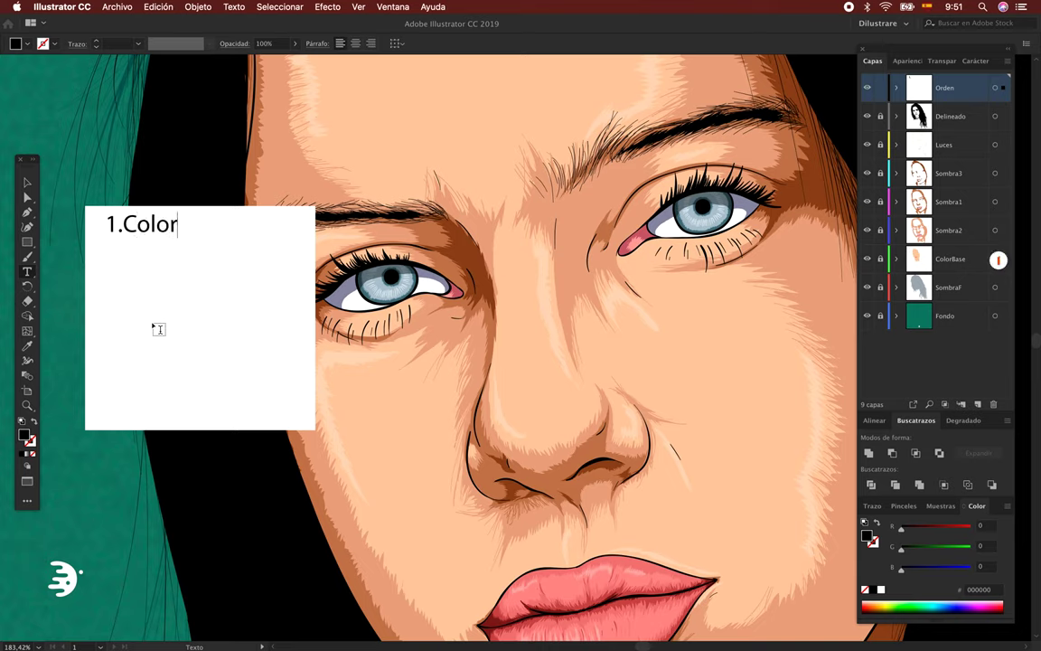
type("Base")
key("Return")
type("2.")
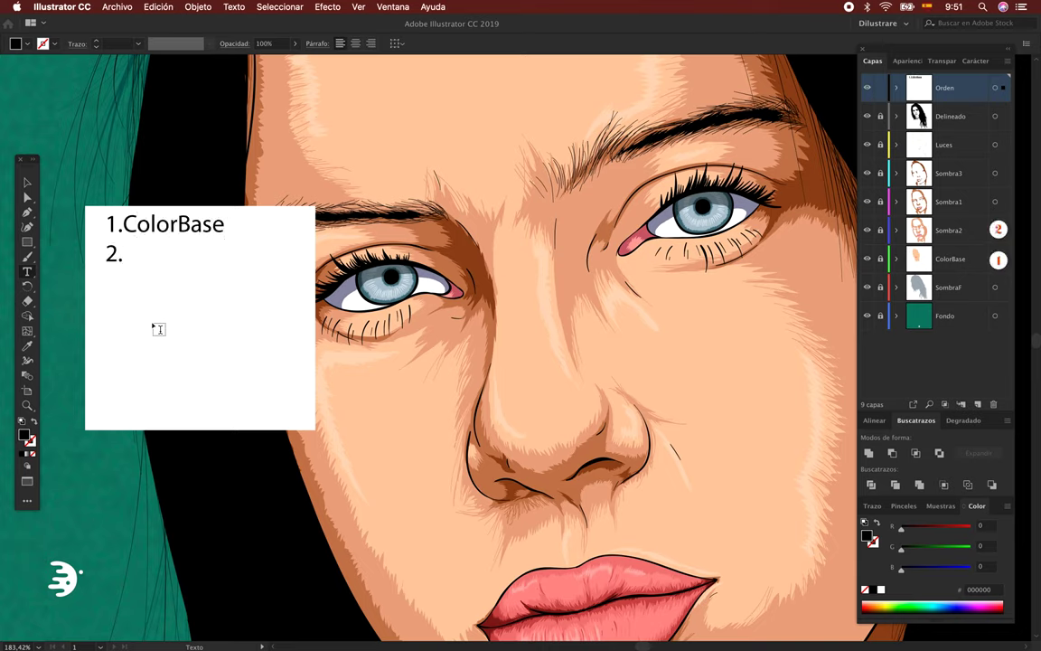
type(" Sombra")
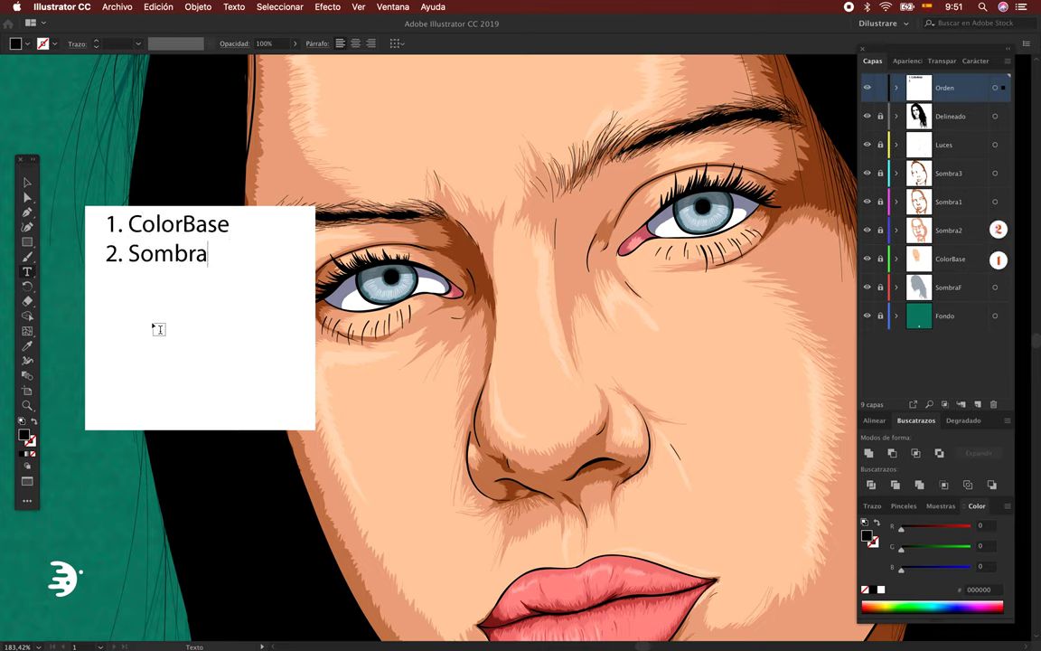
type("1")
key("Return")
type("3. So")
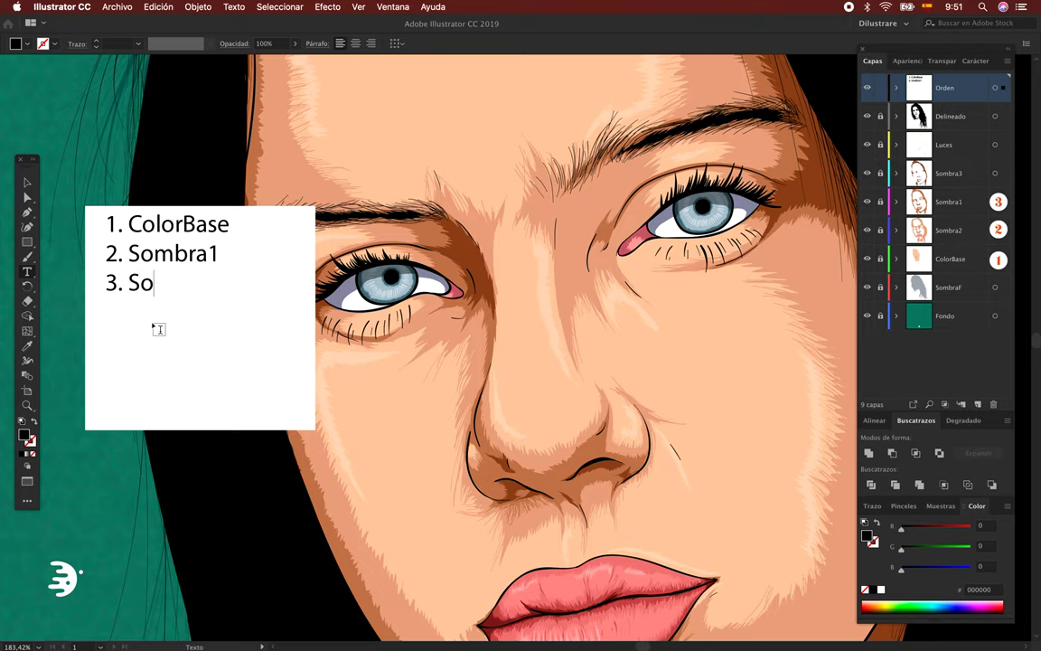
type("mbra2")
key("Return")
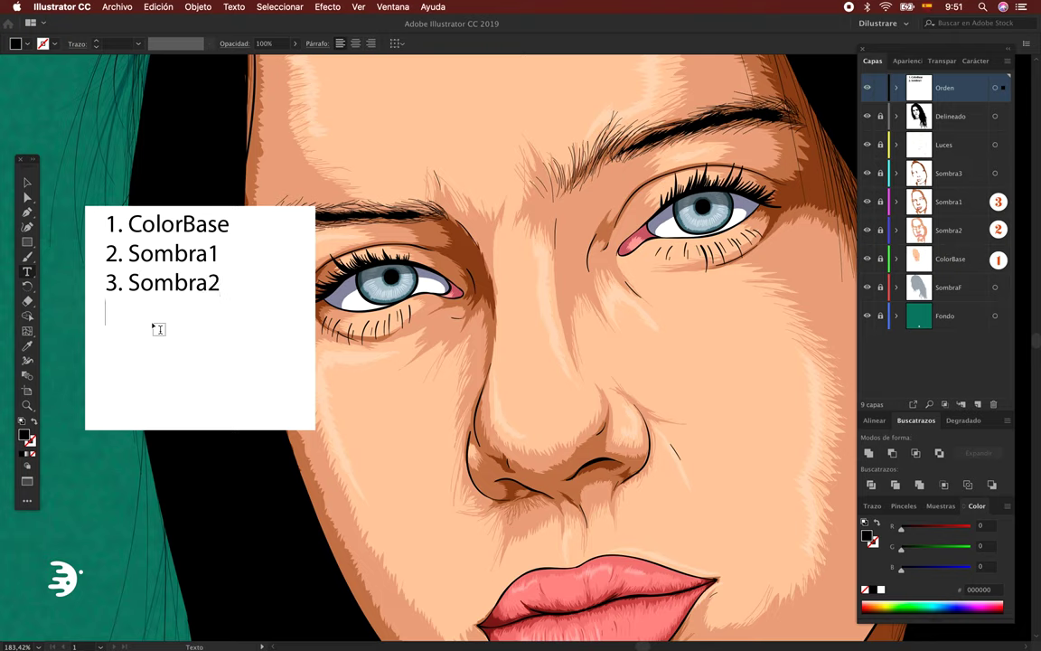
type("4. Sombra")
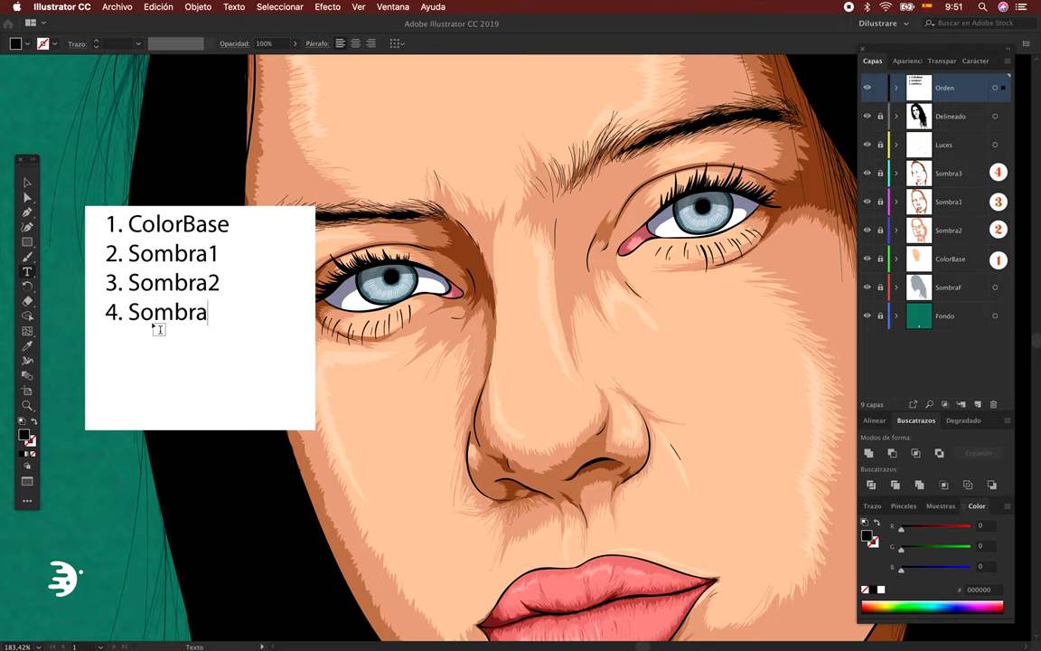
type("3")
key("Return")
type("5")
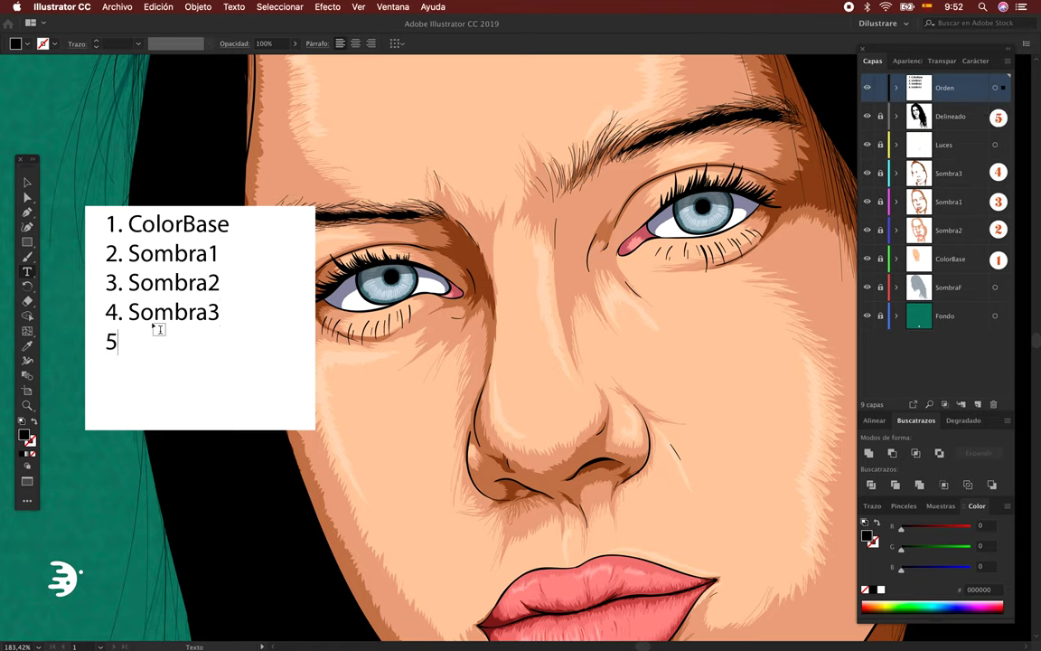
type(".Delin")
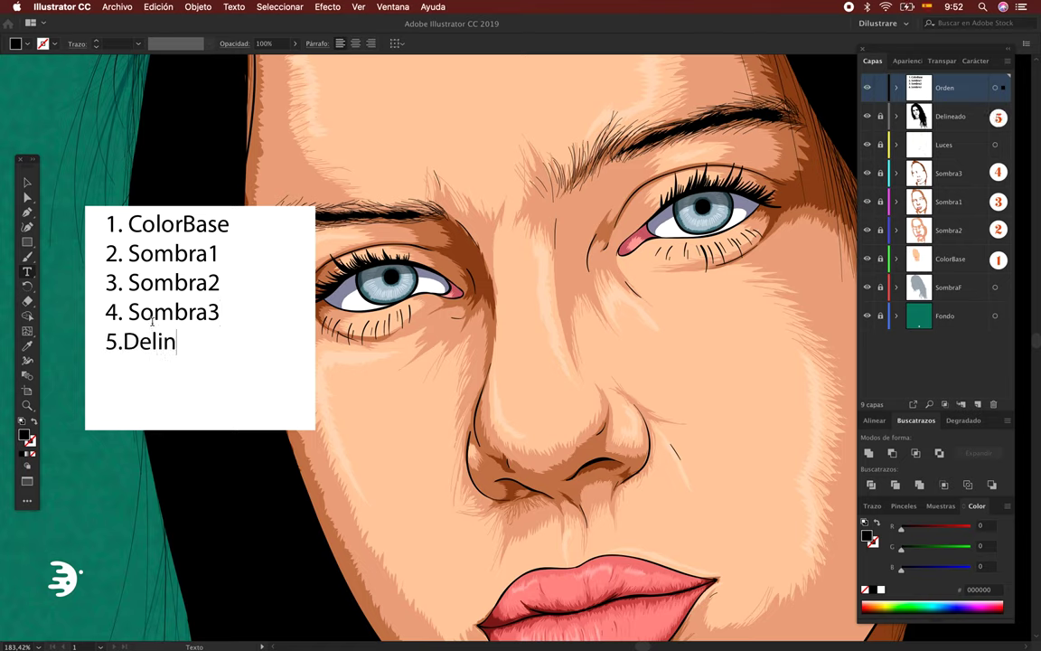
type("eado")
Step: Round the corners of the white note box and deselect it
key("Escape")
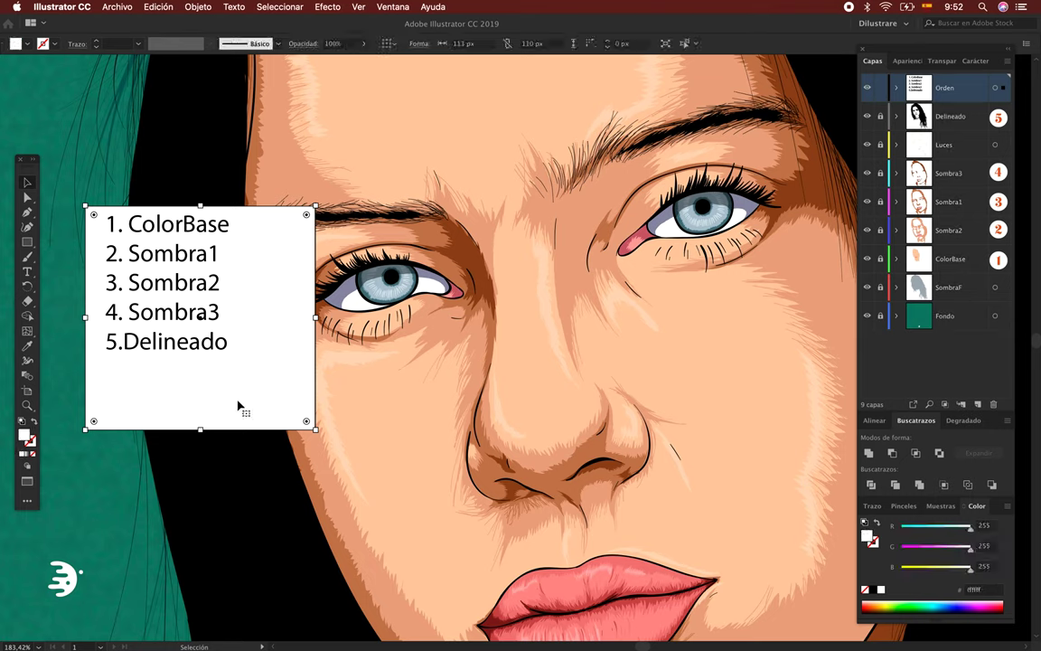
mouse_move(241, 409)
left_mouse_down()
mouse_move(312, 217)
mouse_move(293, 224)
left_mouse_up()
left_click(358, 400)
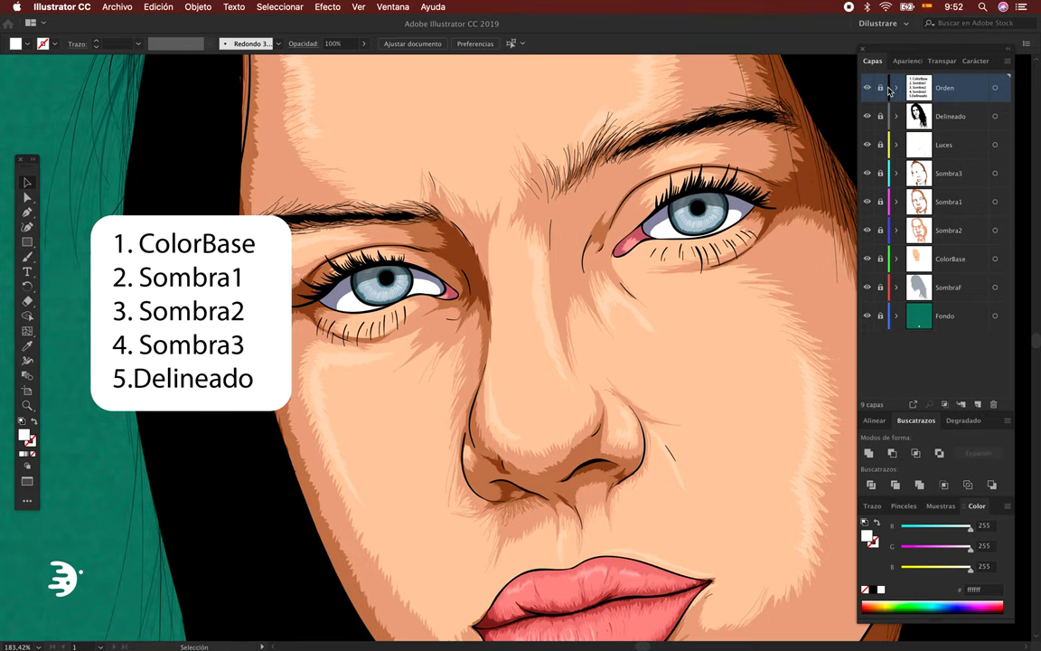
Step: Add another new top layer named 1
key("super+l")
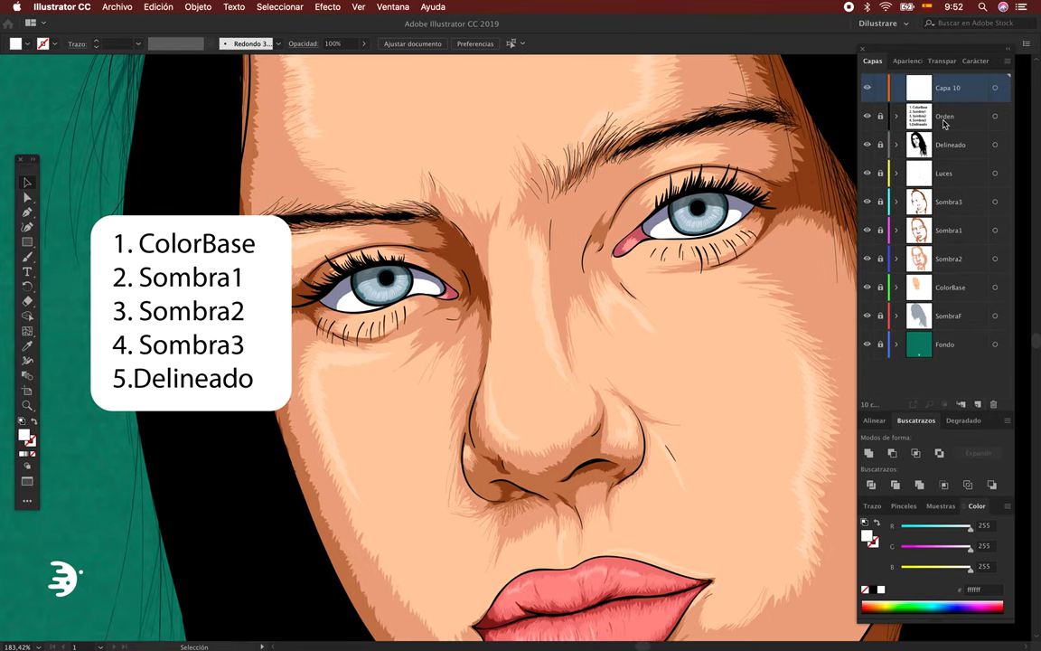
double_click(947, 88)
type("1")
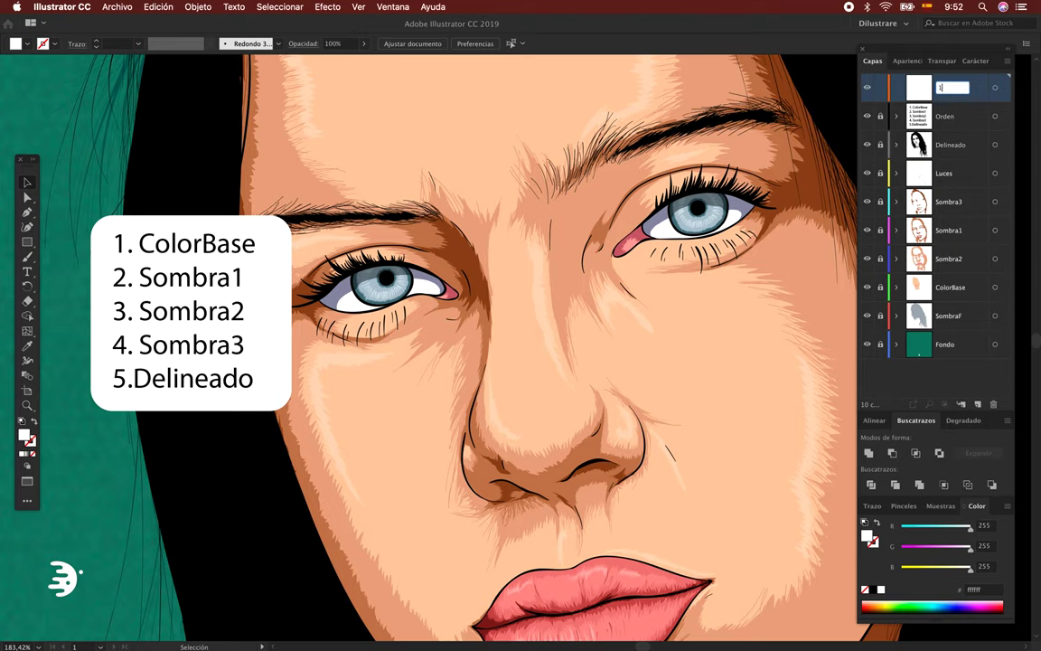
key("Return")
Step: Sample the face's light skin tone fccaa2 and zoom toward the right eye with the Pencil
key("space")
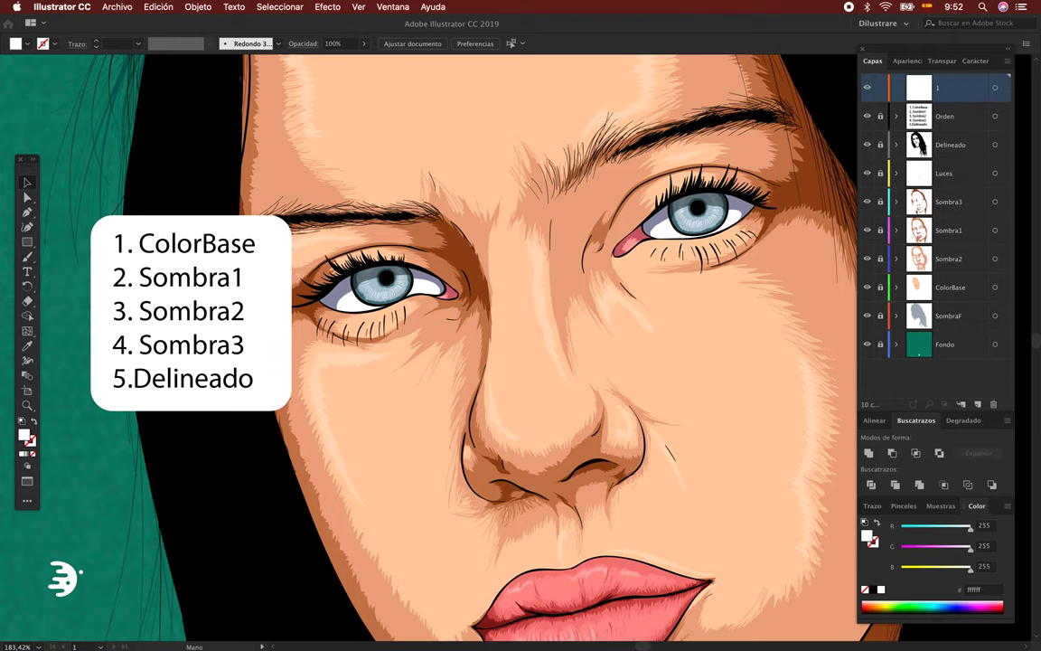
left_click_drag(452, 326, 447, 326)
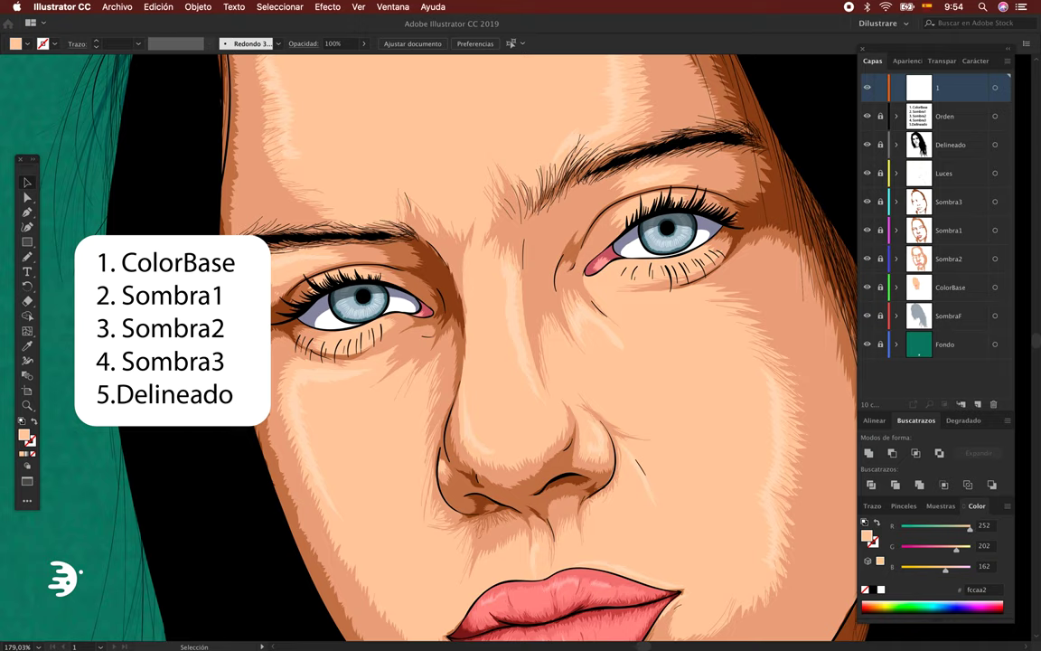
key("i")
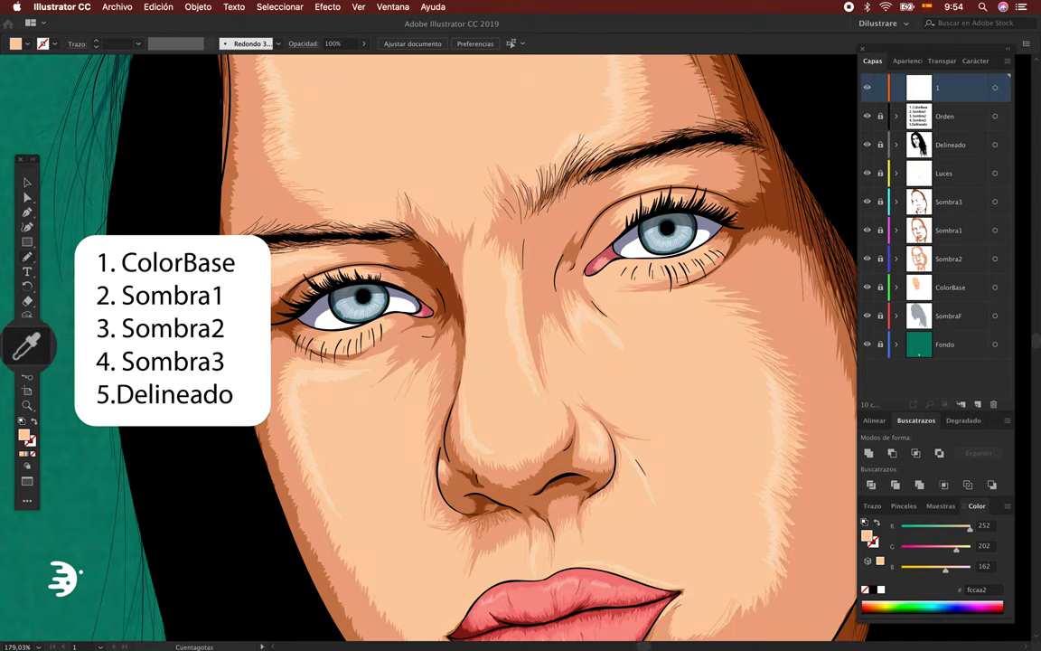
key("n")
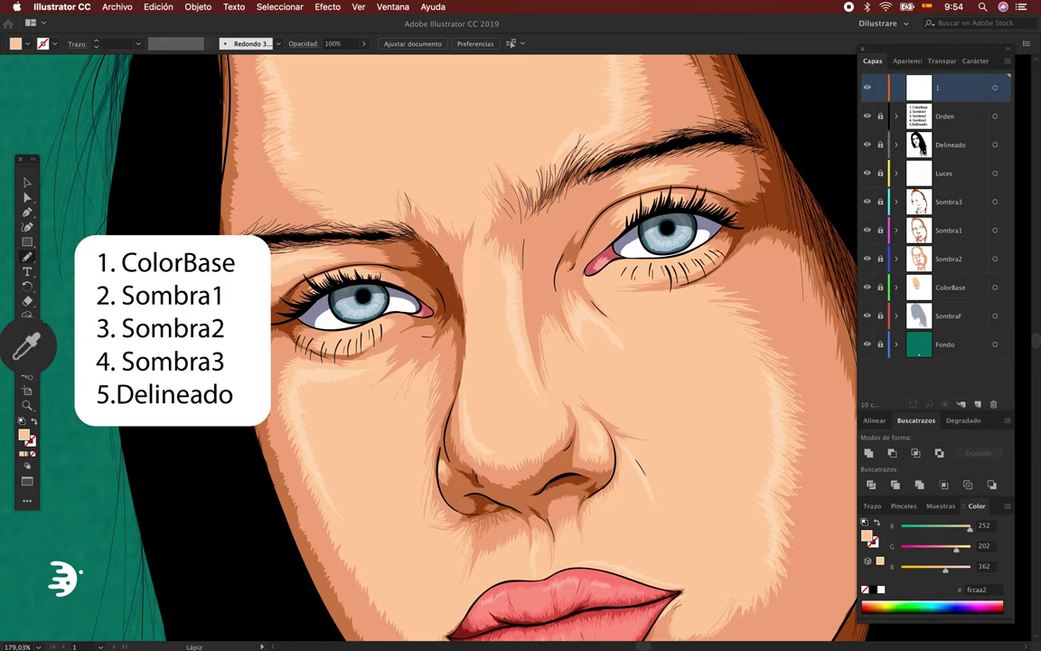
scroll(687, 198, "up", 1)
scroll(686, 198, "up", 2)
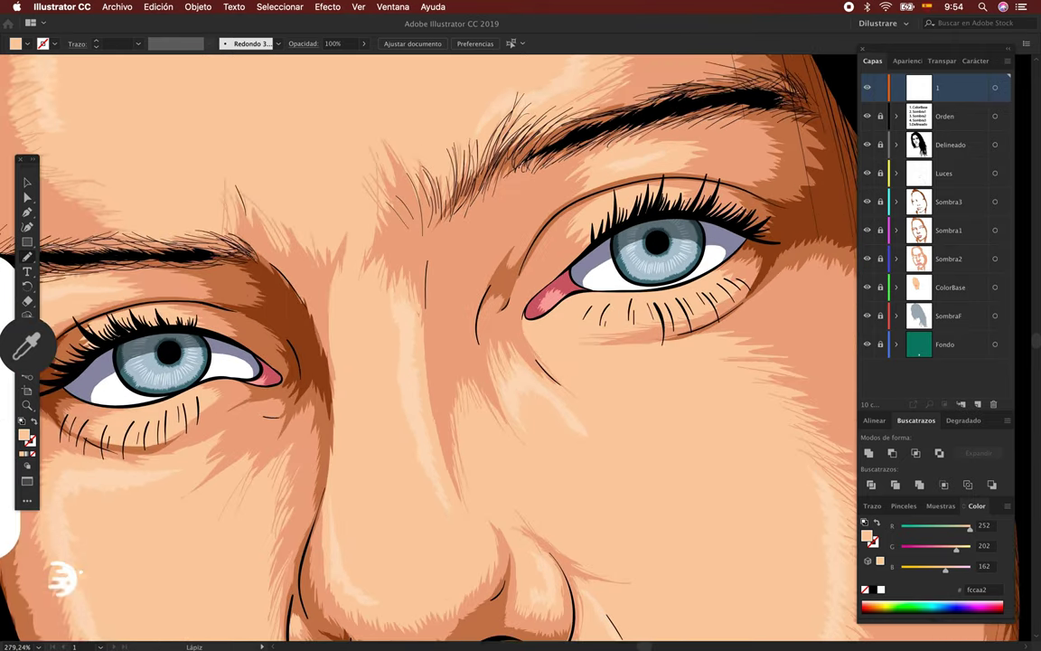
scroll(686, 198, "up", 1)
scroll(686, 198, "up", 1)
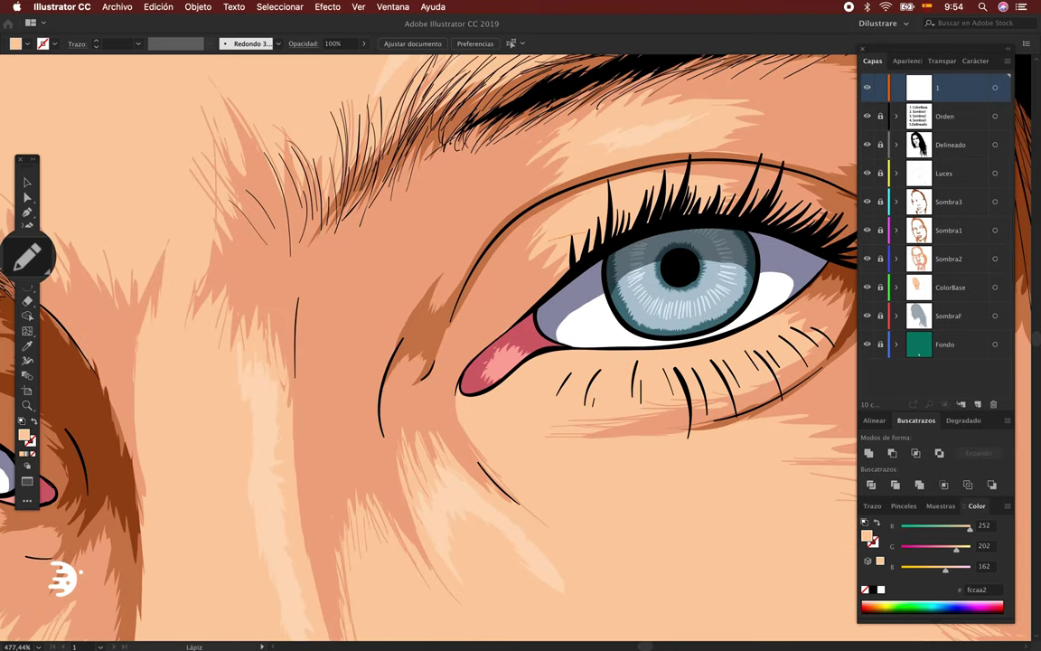
left_click_drag(452, 316, 412, 317)
scroll(429, 316, "right", 3)
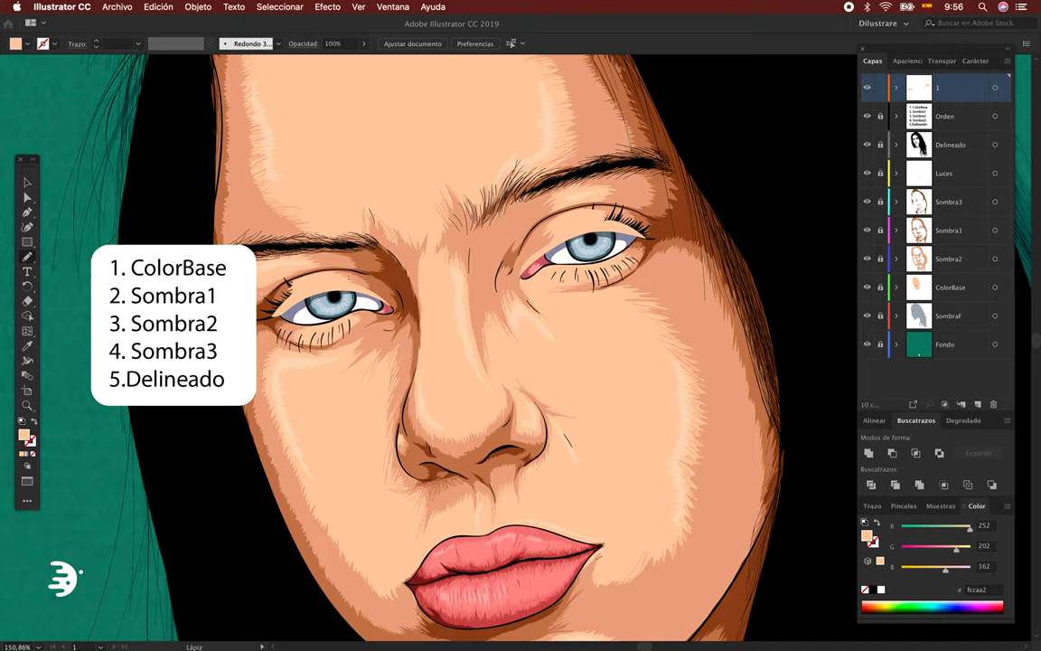
Step: Sample the darker cheek skin tone b57951 and pencil an eyelid shape over the upper lashes
key("i")
left_click(676, 281)
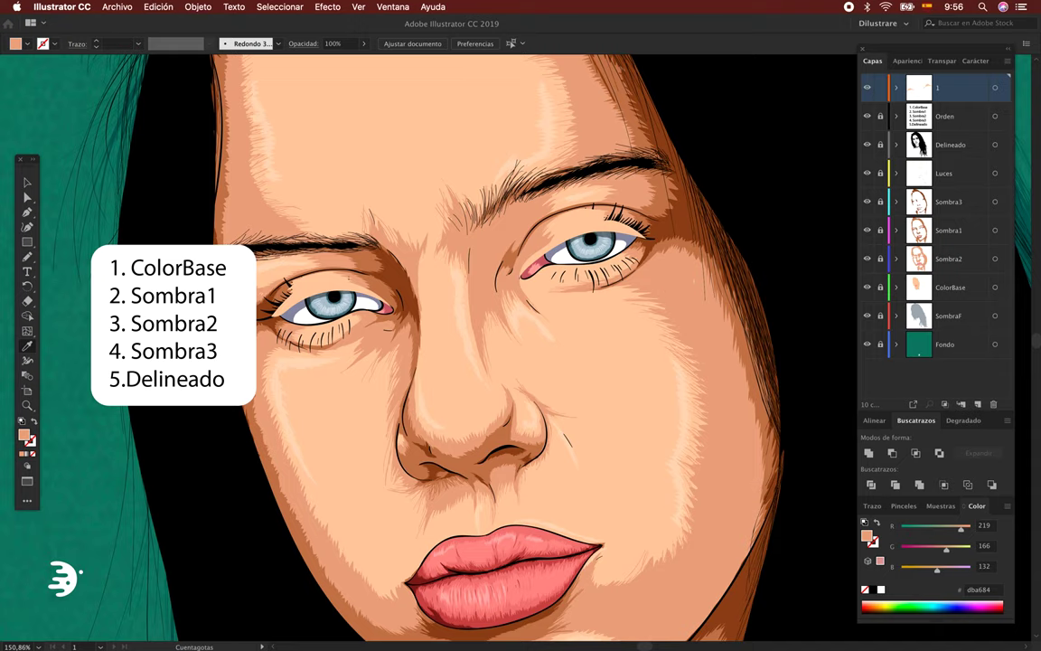
key("n")
scroll(542, 249, "up", 5)
scroll(541, 250, "up", 2)
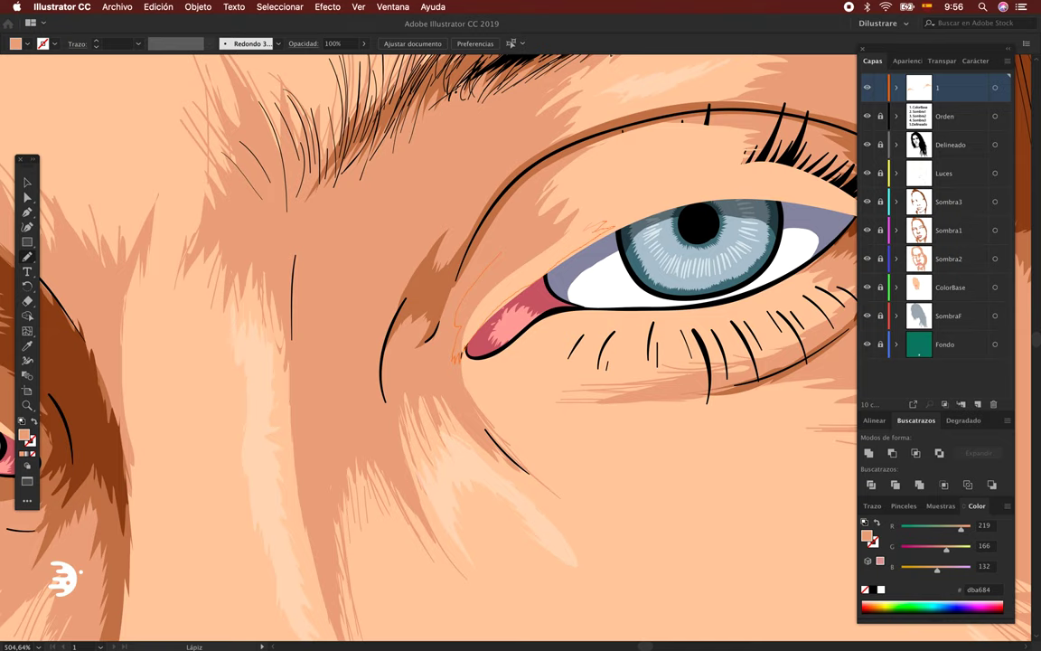
scroll(542, 250, "up", 2)
scroll(541, 249, "up", 2)
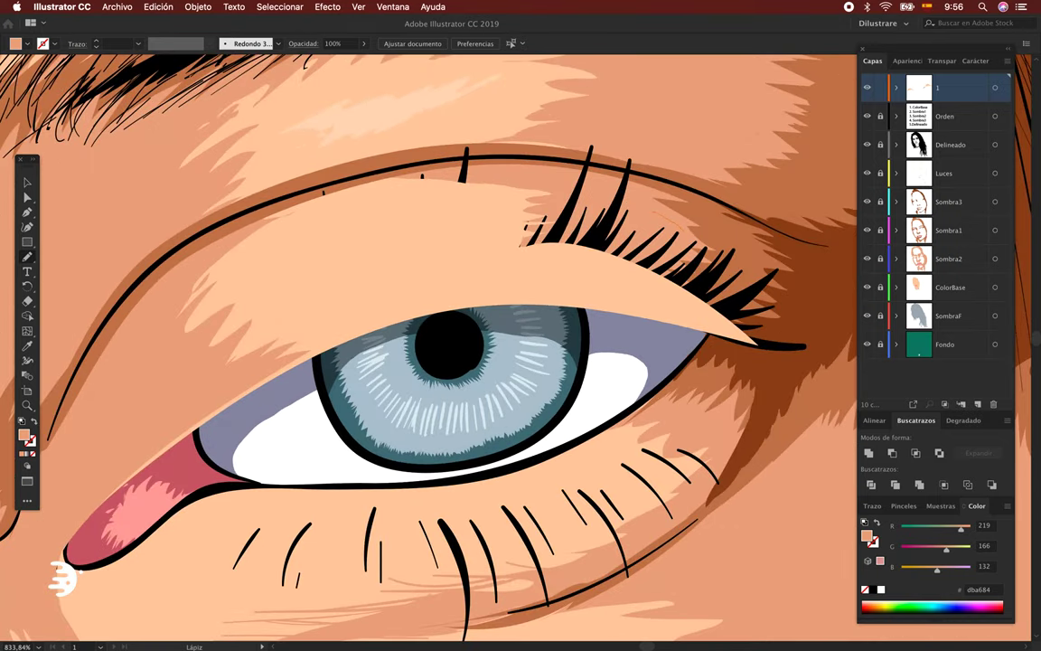
scroll(457, 239, "up", 4)
scroll(457, 240, "up", 3)
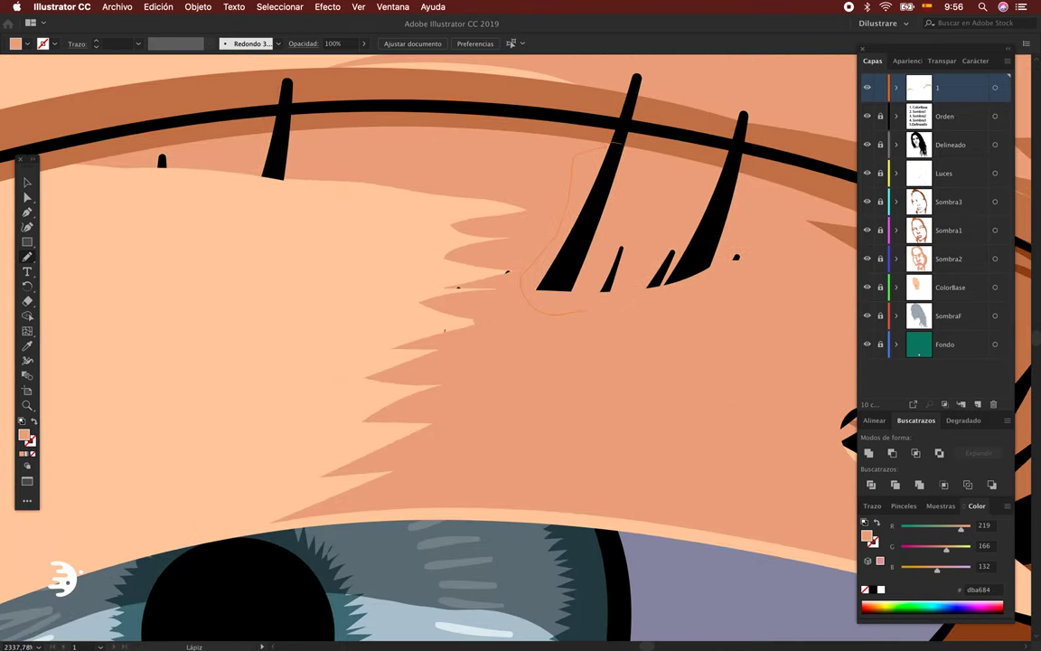
scroll(538, 267, "up", 3)
scroll(452, 344, "up", 3)
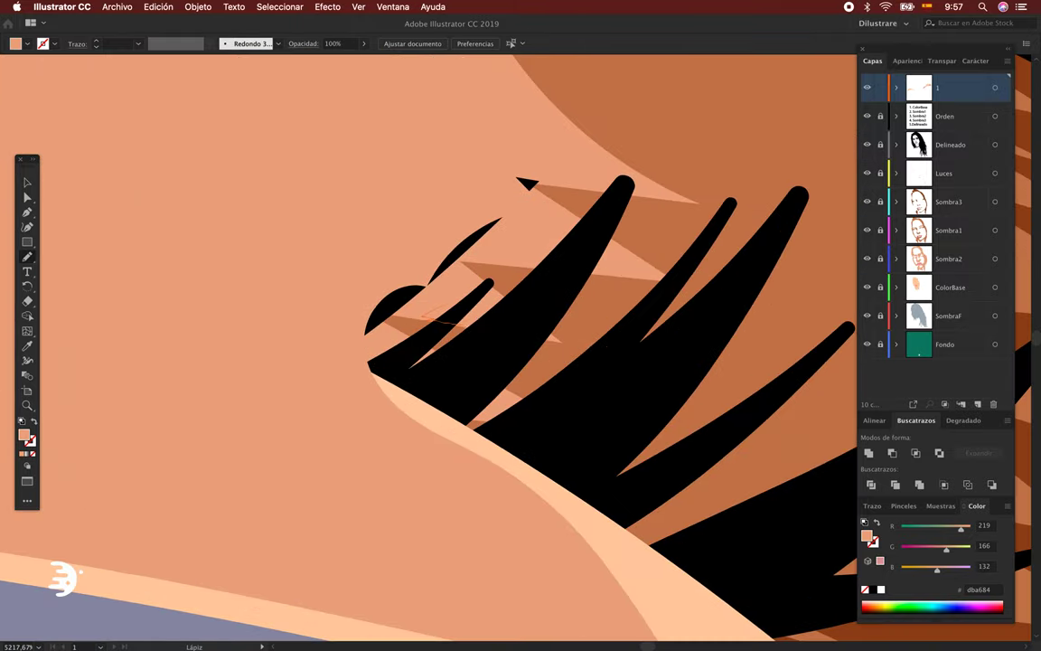
scroll(389, 352, "up", 2)
left_click_drag(384, 331, 461, 418)
Step: Zoom around both eyes, then show and hide layer 1 to compare eyelids with the lashes
scroll(660, 391, "down", 2)
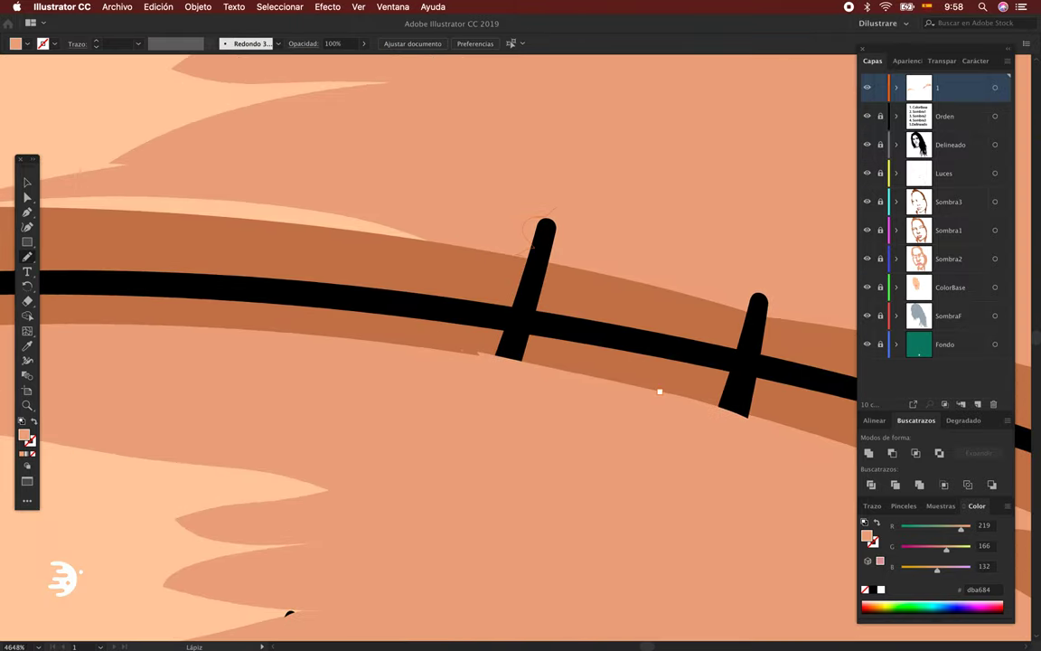
scroll(660, 391, "right", 3)
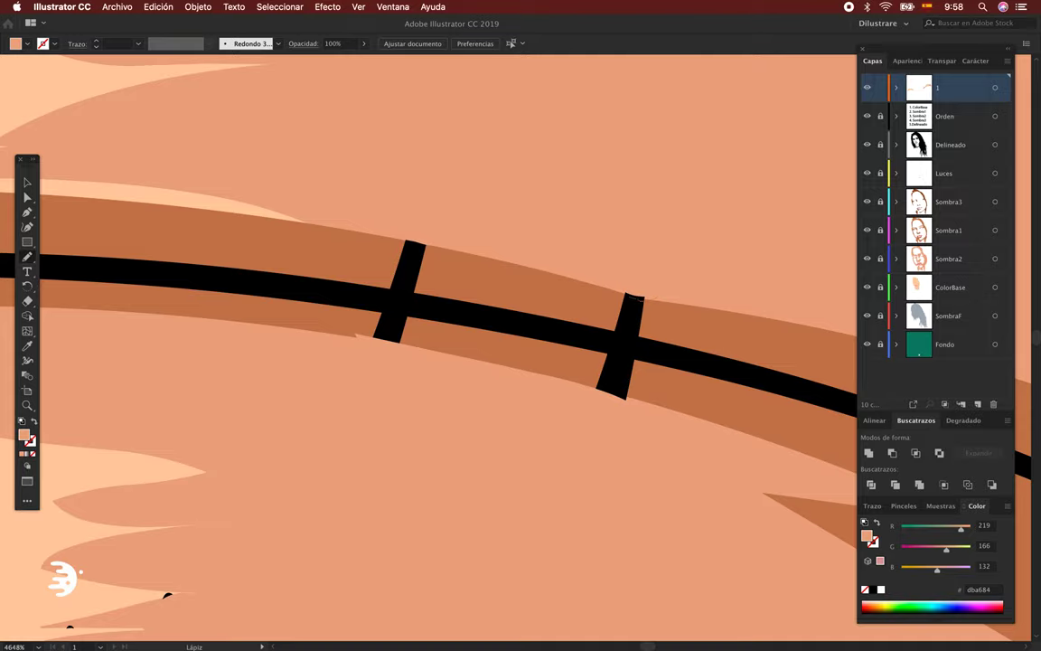
scroll(570, 257, "down", 5)
scroll(569, 257, "down", 5)
scroll(570, 258, "down", 3)
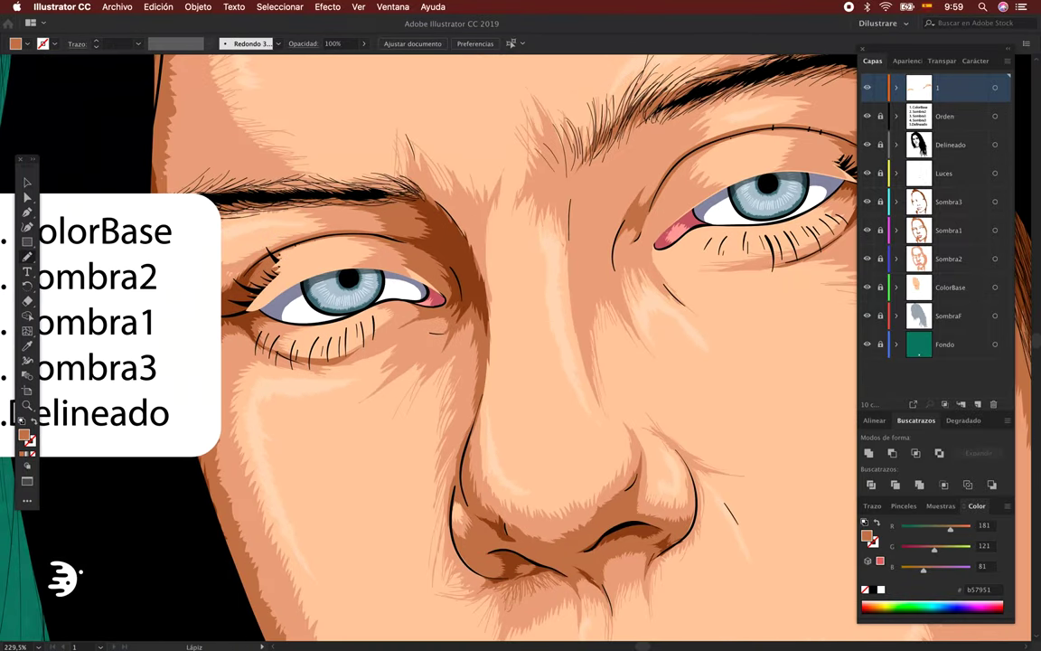
scroll(271, 379, "up", 5)
scroll(427, 298, "up", 2)
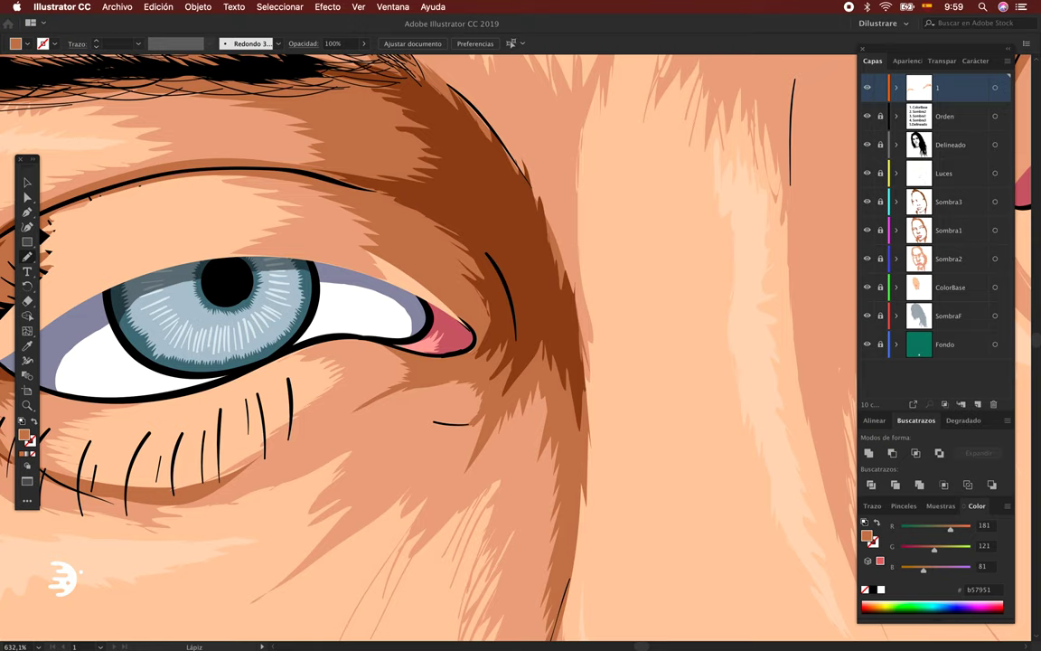
scroll(434, 289, "up", 1)
scroll(434, 290, "up", 1)
scroll(433, 289, "up", 1)
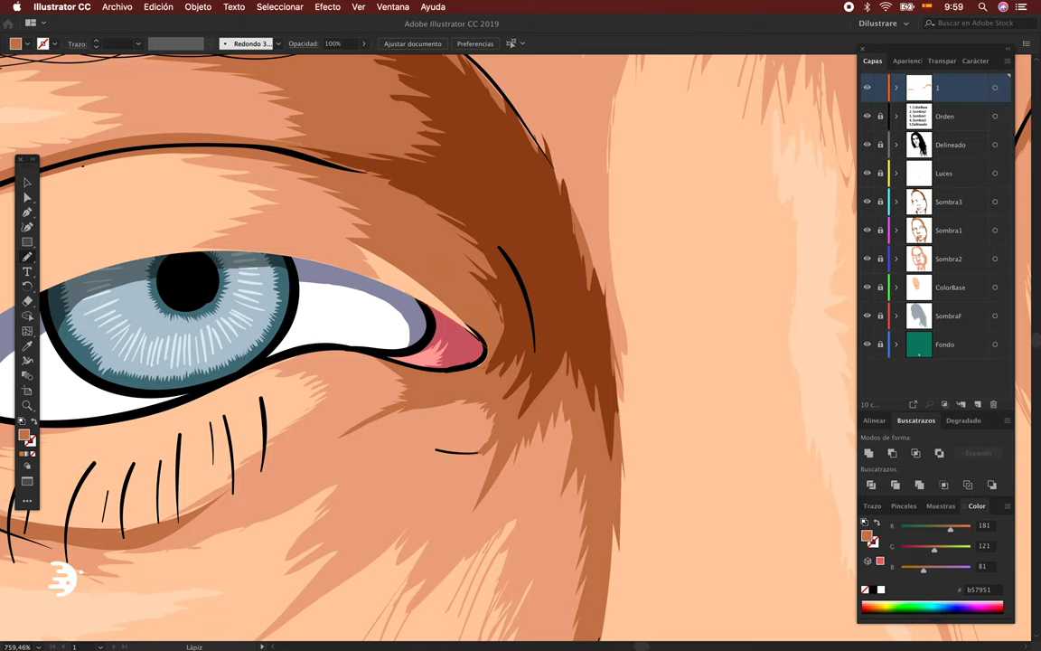
scroll(344, 252, "left", 5)
scroll(299, 353, "up", 2)
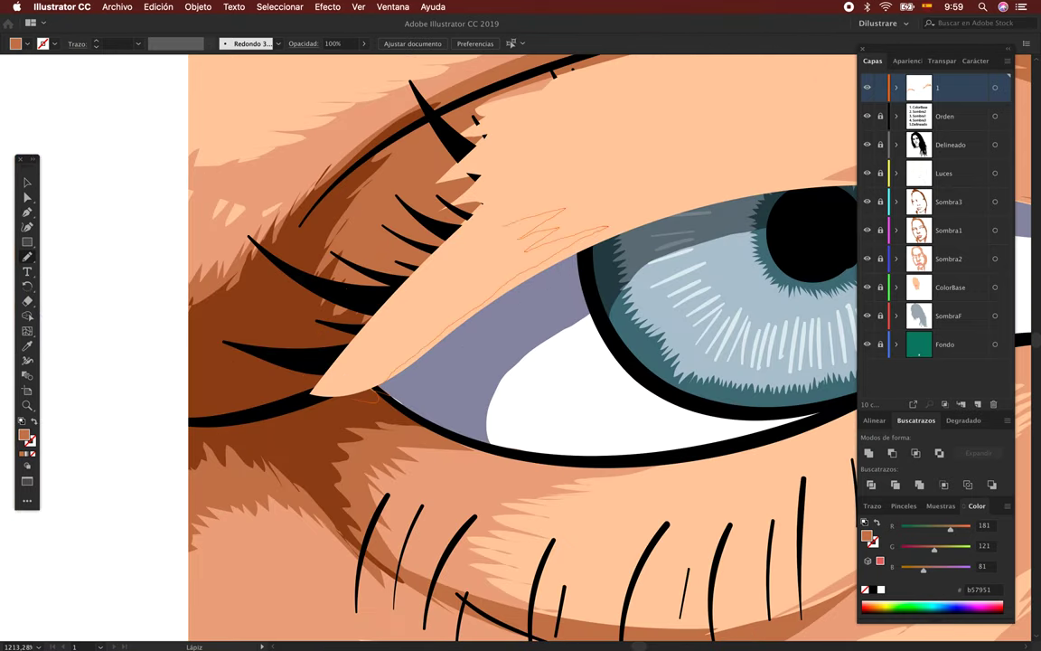
scroll(443, 231, "up", 3)
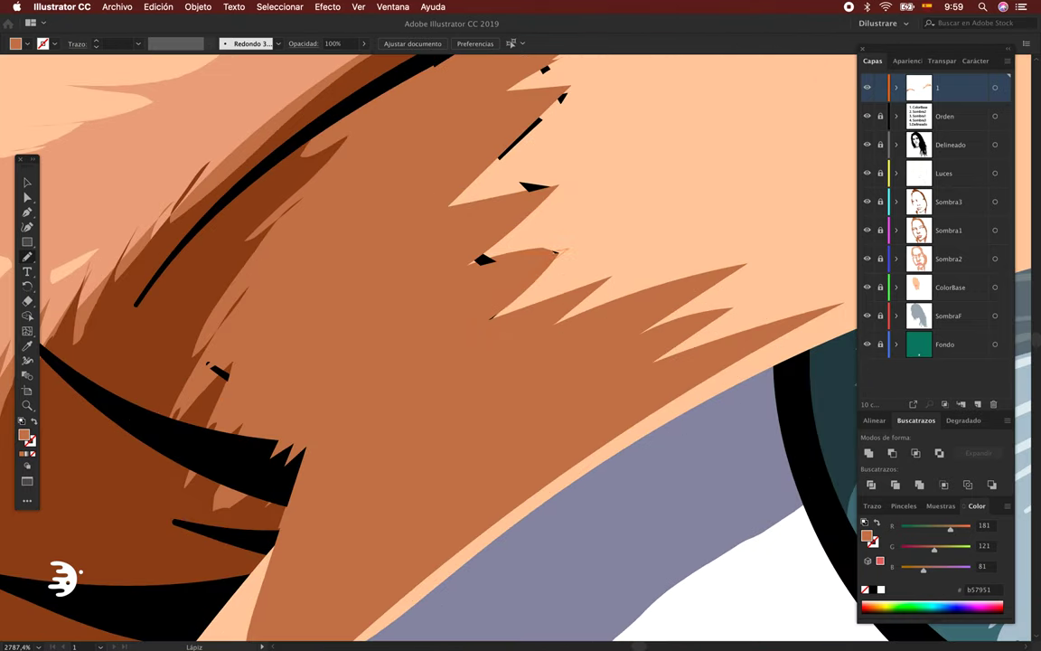
scroll(443, 231, "up", 2)
scroll(443, 230, "up", 3)
scroll(443, 231, "up", 1)
scroll(443, 257, "down", 5)
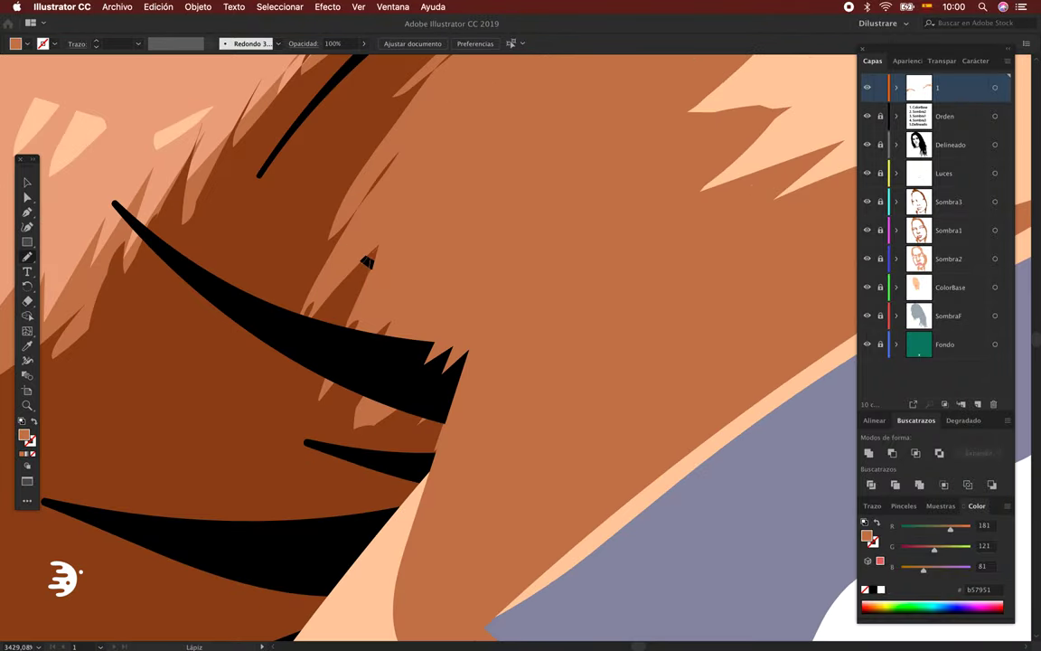
scroll(443, 258, "down", 3)
scroll(452, 271, "up", 3)
scroll(466, 288, "up", 2)
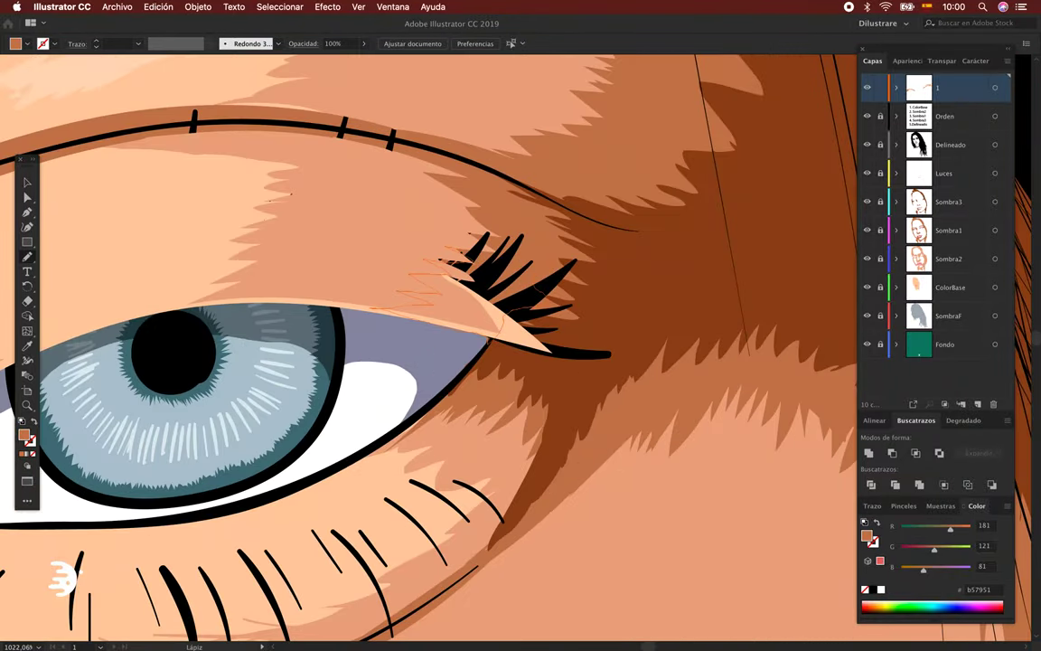
scroll(428, 226, "up", 3)
scroll(429, 226, "up", 3)
scroll(429, 226, "down", 2)
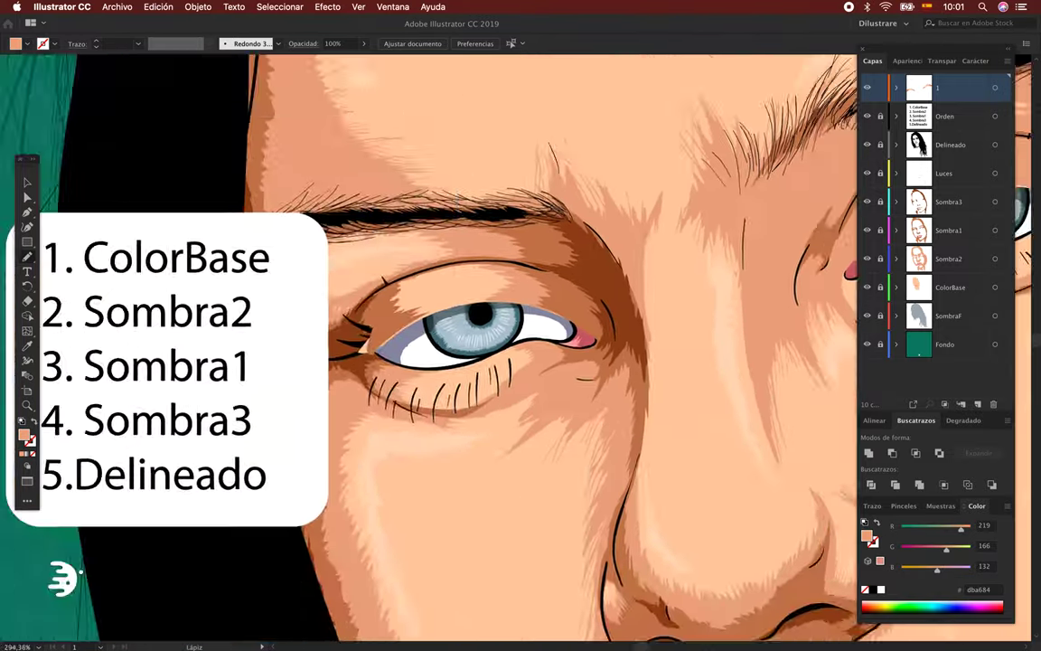
scroll(434, 380, "up", 3)
scroll(434, 380, "up", 2)
scroll(434, 380, "up", 3)
scroll(434, 380, "down", 8)
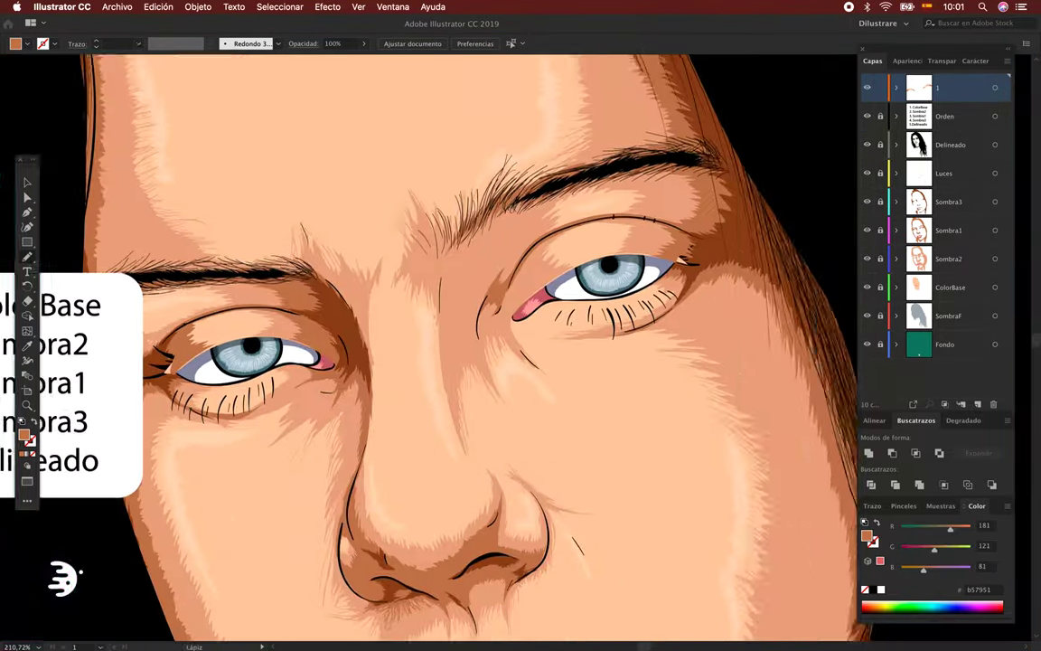
scroll(434, 317, "up", 5)
scroll(434, 317, "down", 1)
scroll(434, 316, "up", 1)
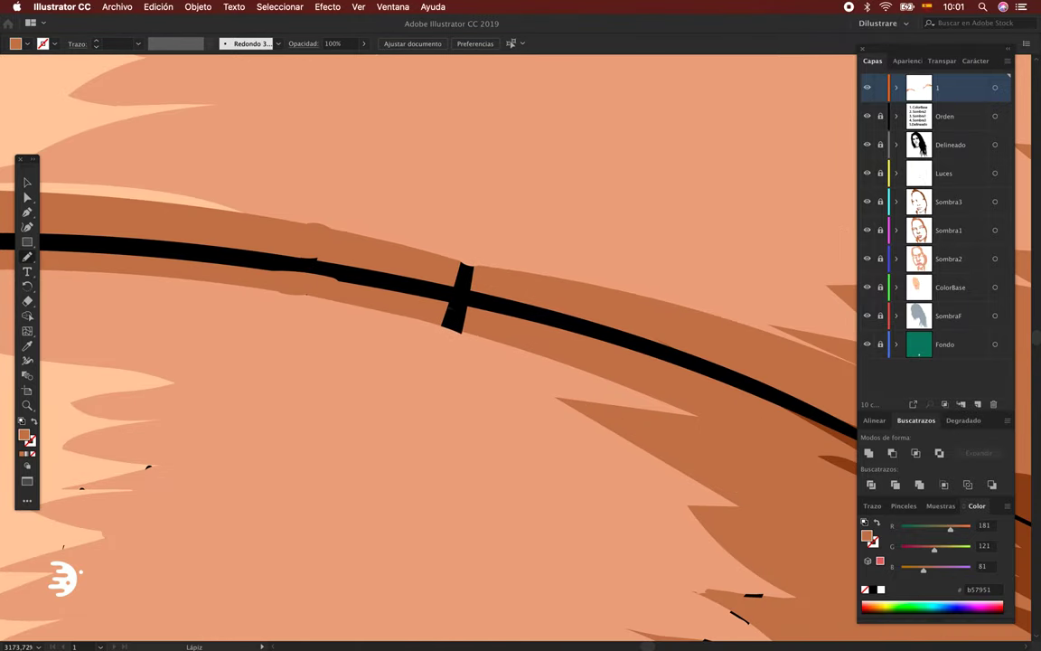
scroll(433, 316, "down", 5)
scroll(434, 316, "down", 2)
scroll(434, 316, "down", 1)
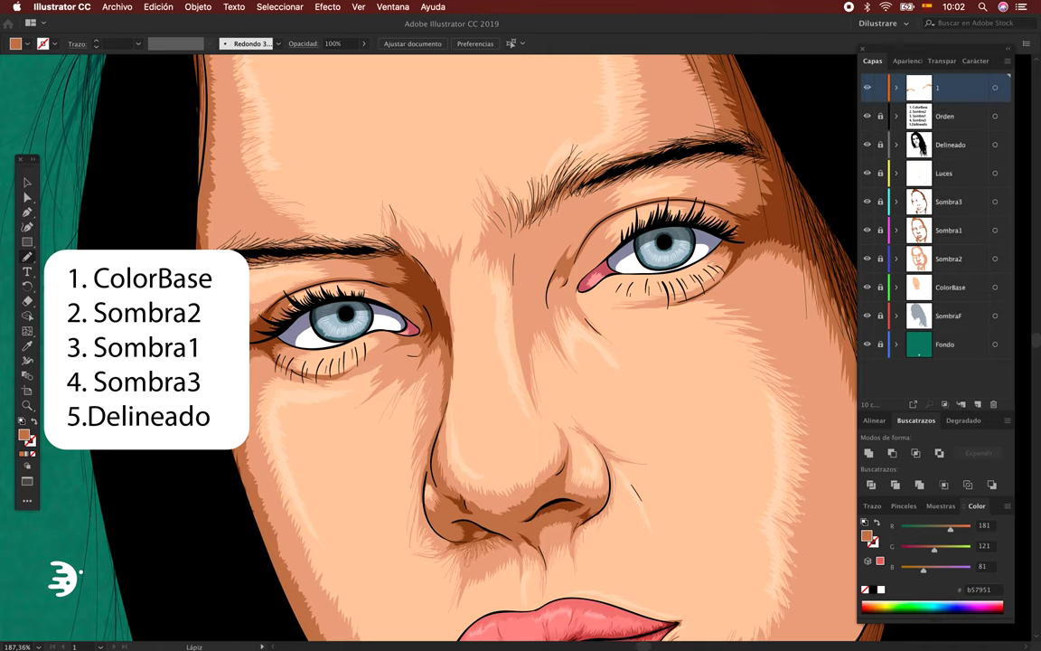
left_click(867, 87)
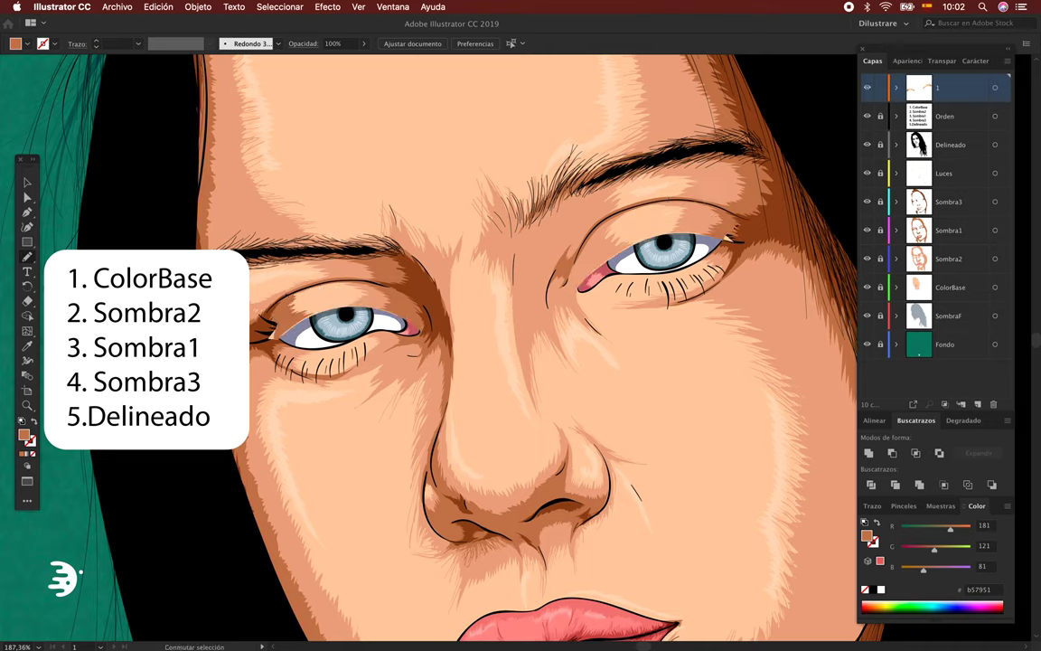
left_click(867, 87)
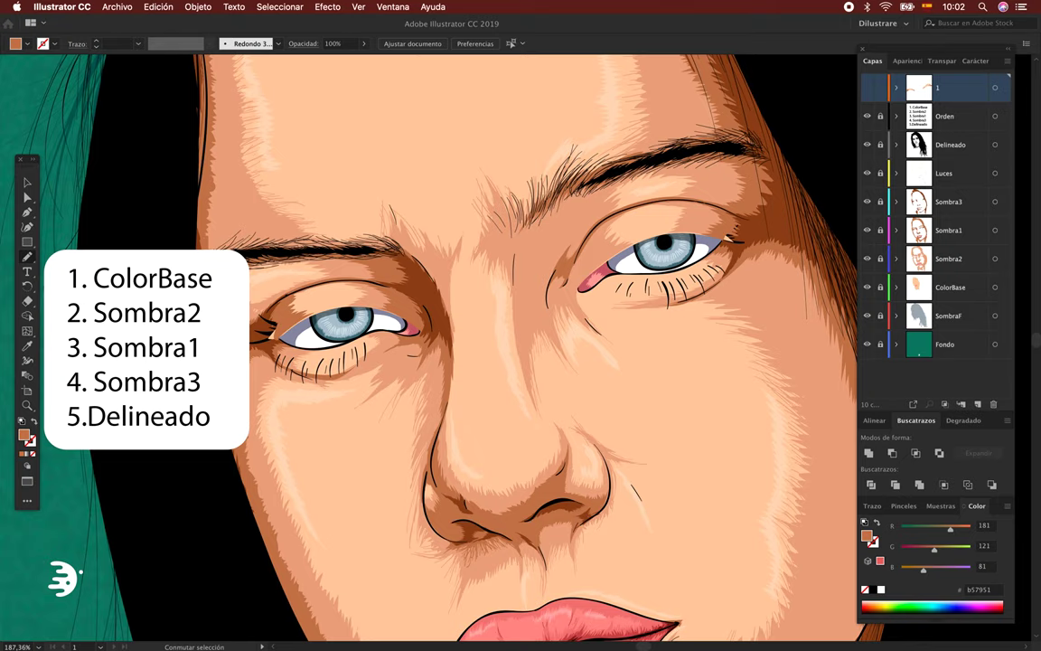
Step: Zoom out from the eyes and toggle layer 1 on and off, leaving it hidden
scroll(285, 362, "up", 5)
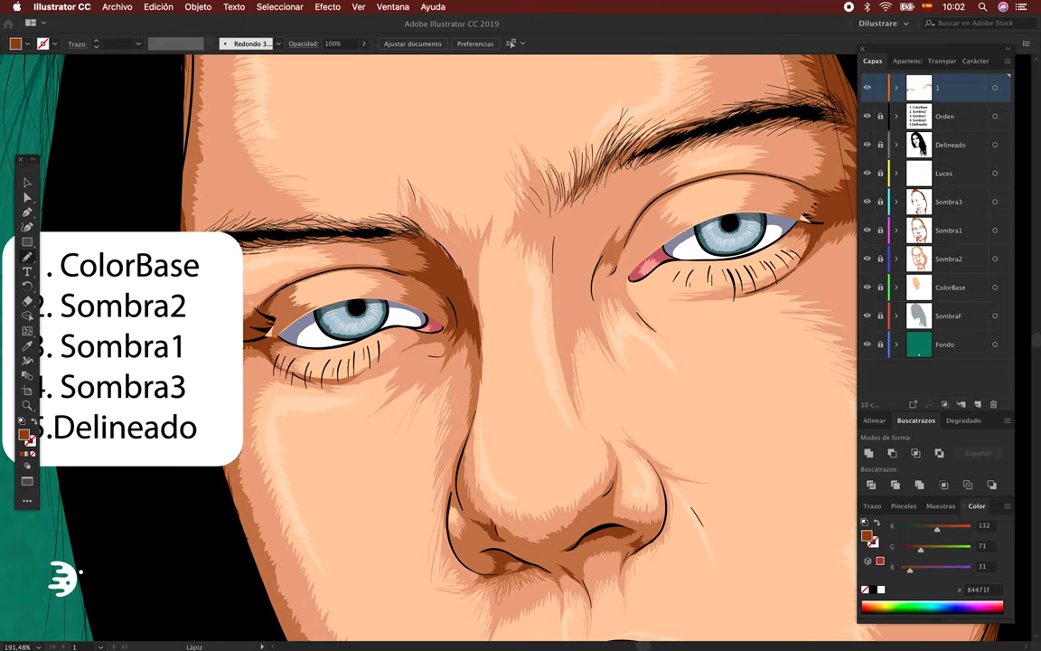
scroll(260, 330, "up", 3)
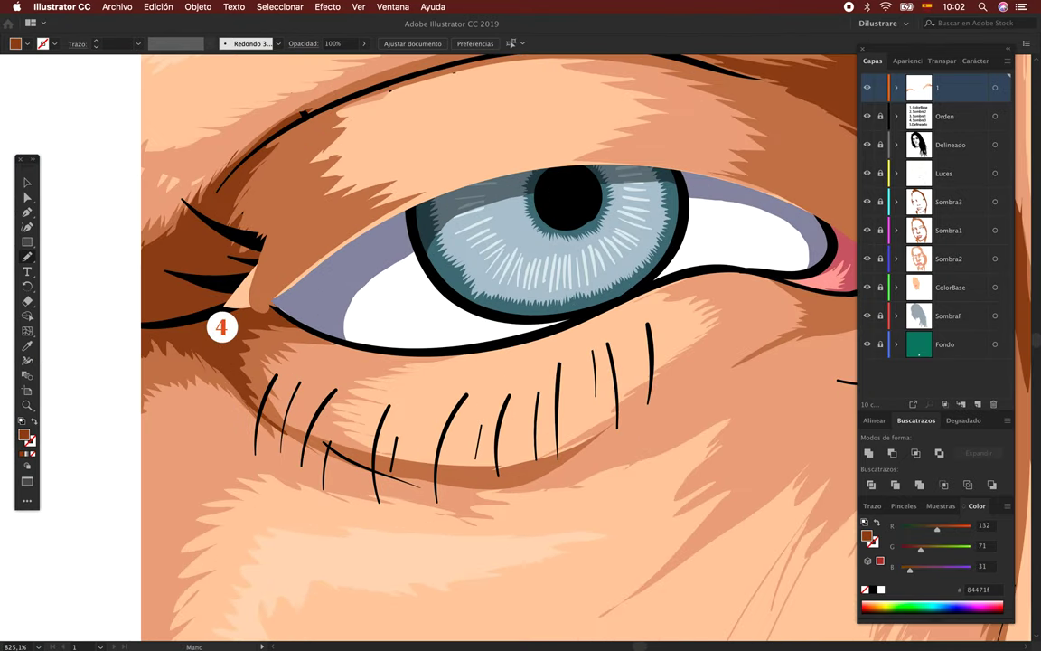
scroll(498, 343, "up", 2)
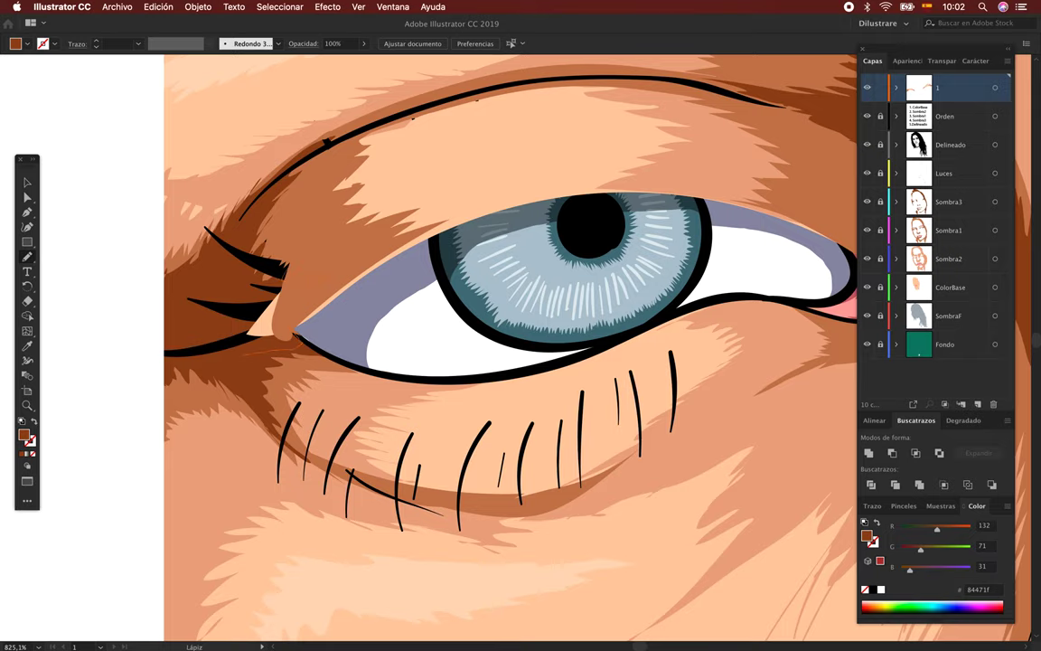
scroll(239, 262, "up", 4)
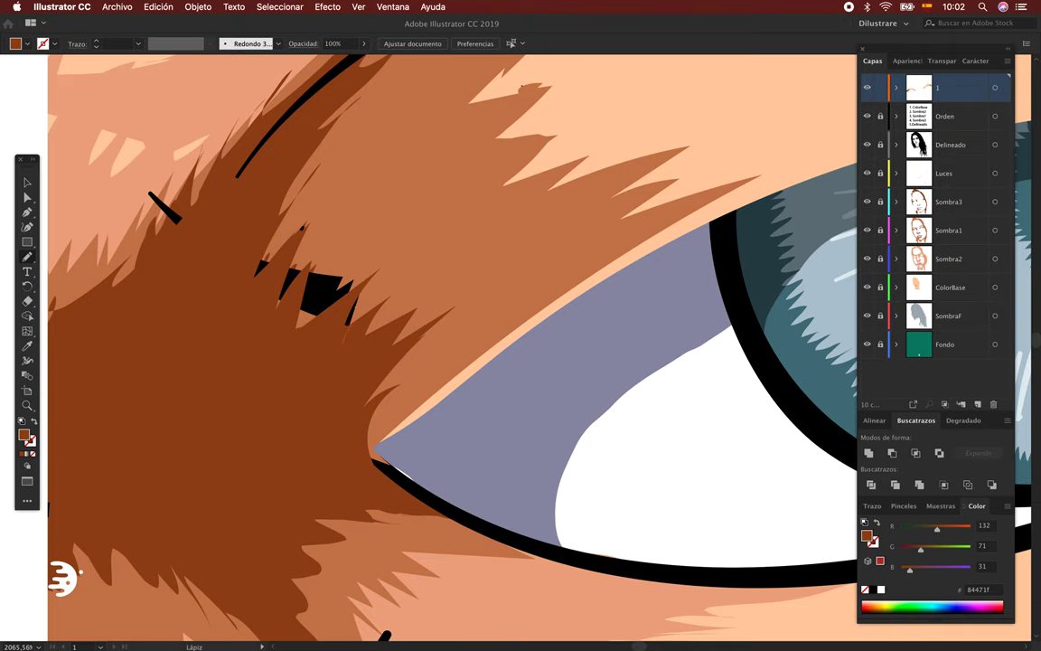
scroll(407, 344, "down", 3)
scroll(411, 296, "down", 3)
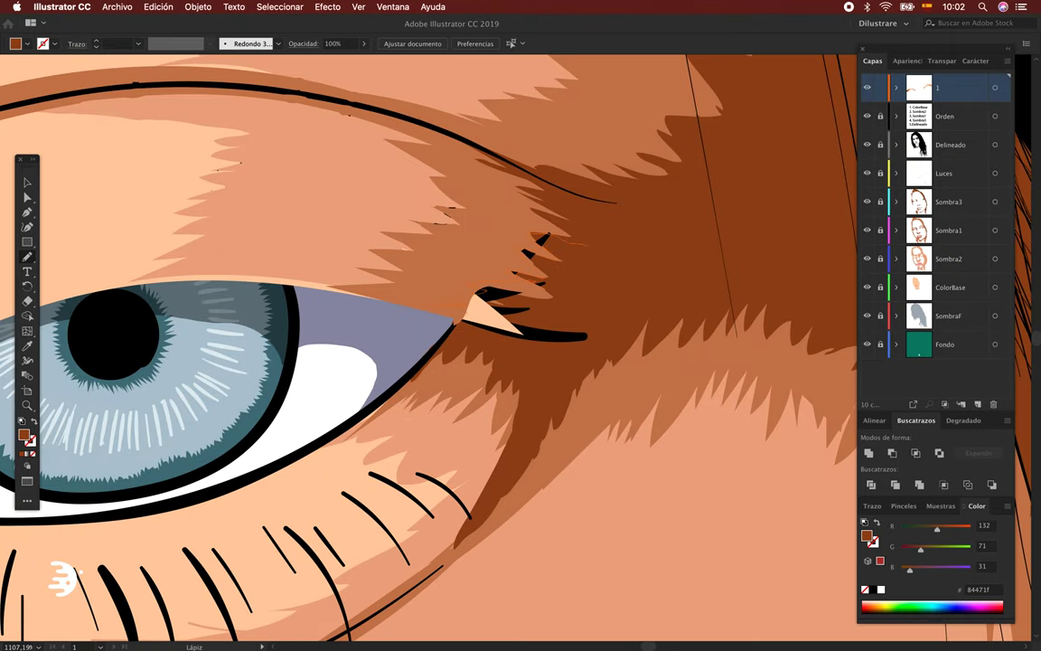
scroll(462, 312, "down", 6)
scroll(406, 335, "down", 4)
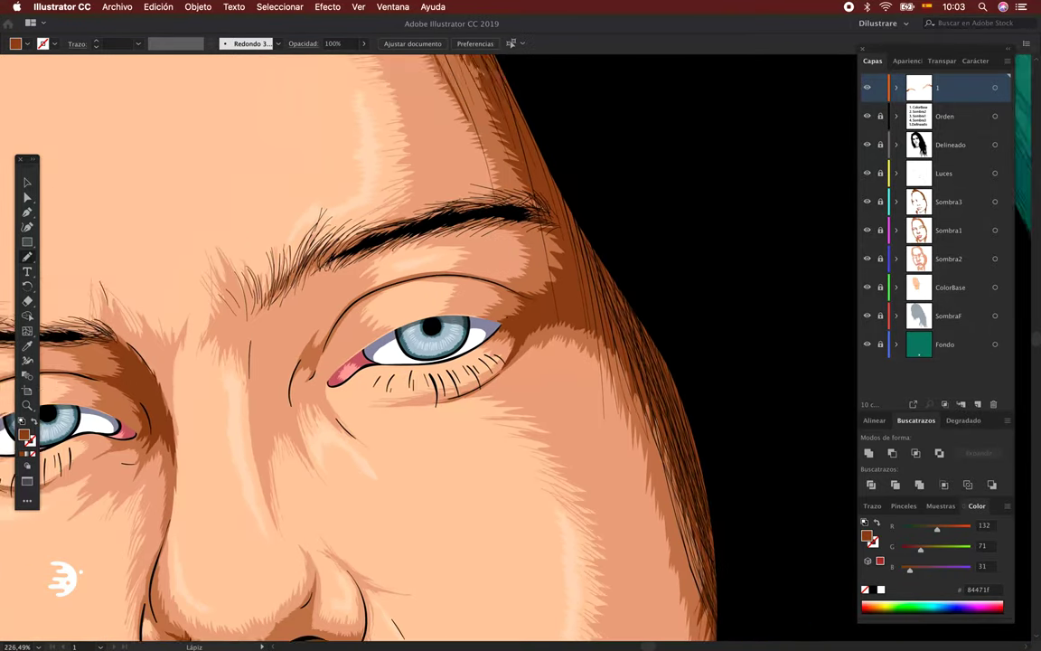
scroll(470, 307, "down", 2)
scroll(429, 276, "down", 3)
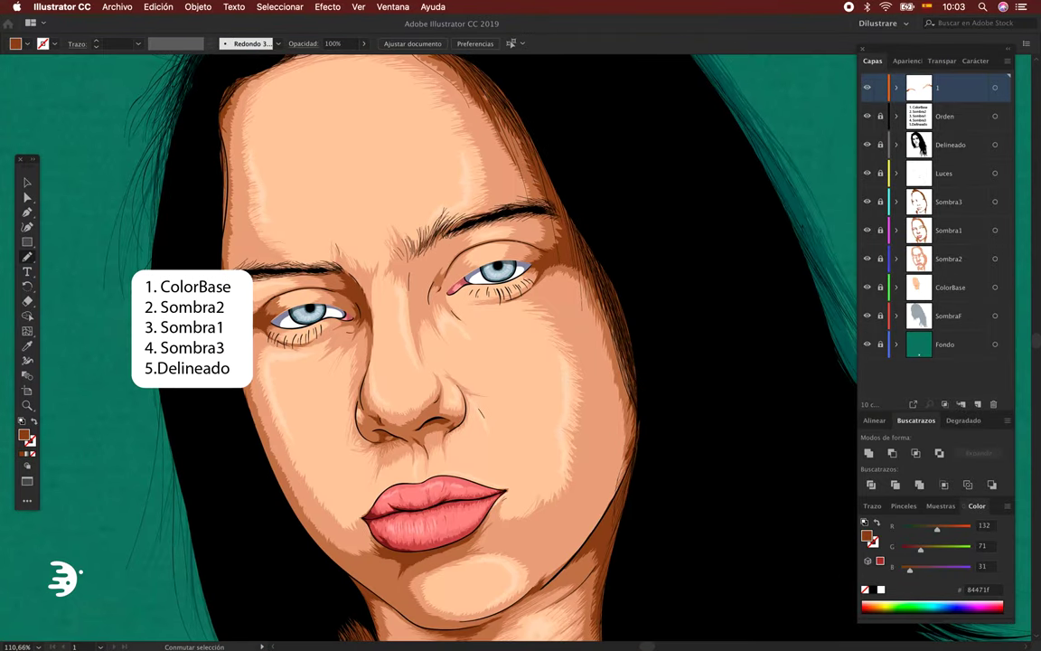
left_click(867, 87)
left_click(867, 87)
left_click(867, 87)
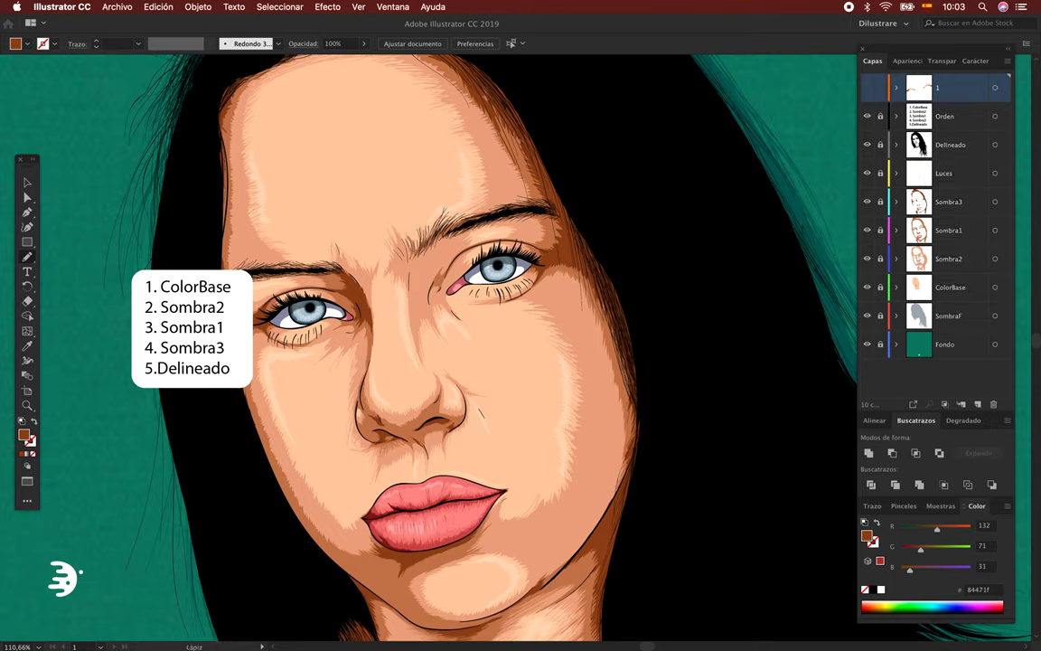
left_click(867, 87)
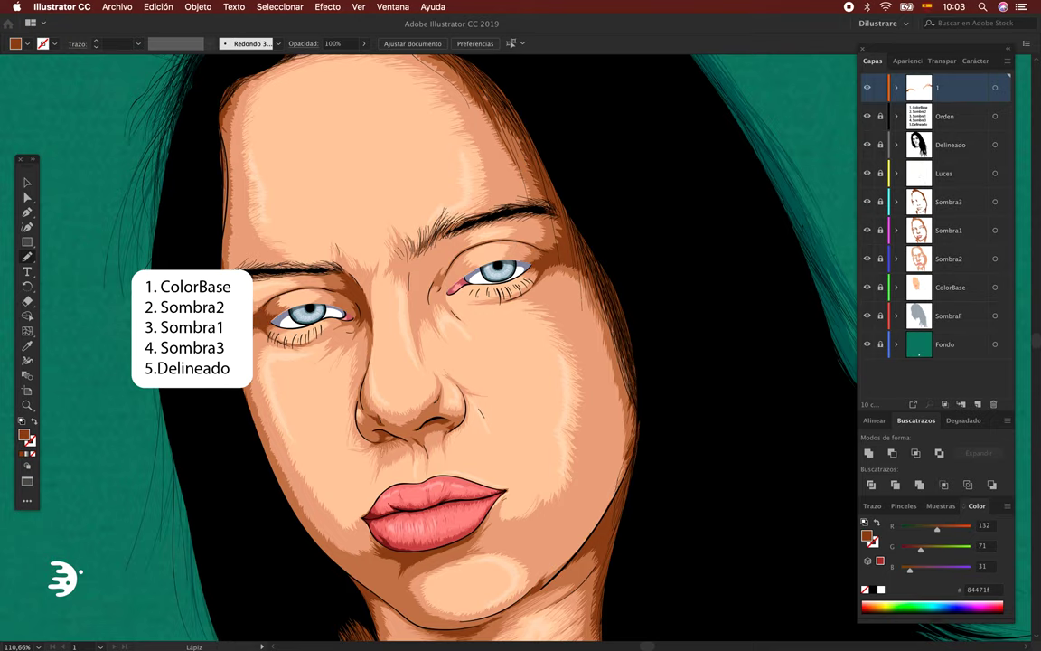
Step: Set the fill to none and brush a stroke along the other eye's upper eyelid
left_click(14, 43)
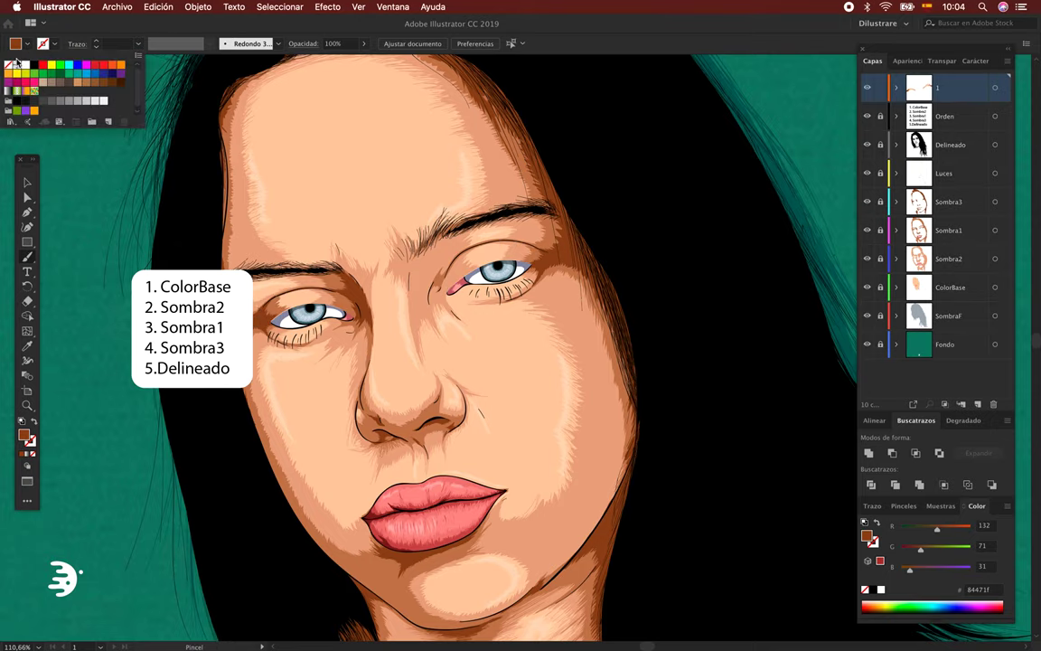
scroll(506, 259, "up", 5)
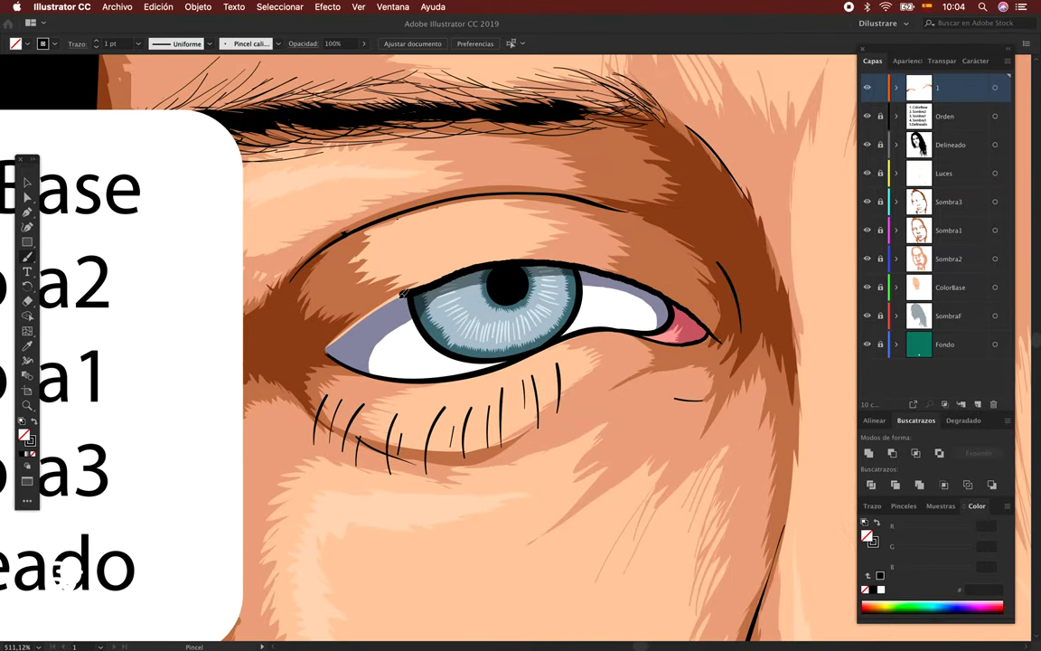
scroll(621, 274, "up", 2)
key("a")
scroll(534, 360, "down", 3)
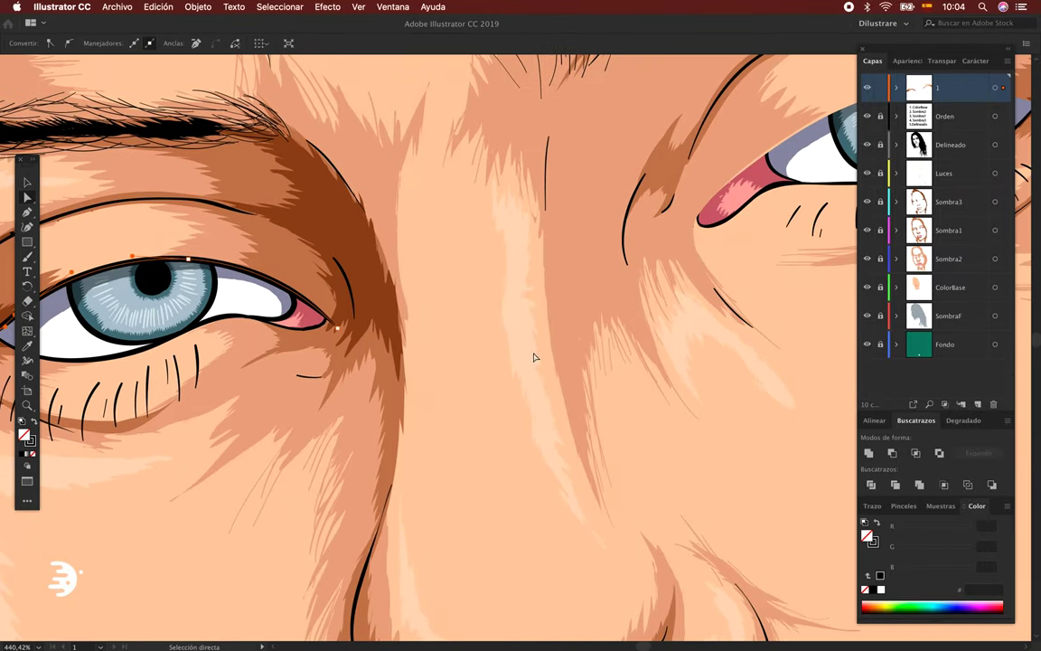
scroll(534, 360, "up", 3)
key("b")
mouse_move(321, 348)
left_mouse_down()
mouse_move(618, 237)
mouse_move(669, 231)
left_mouse_up()
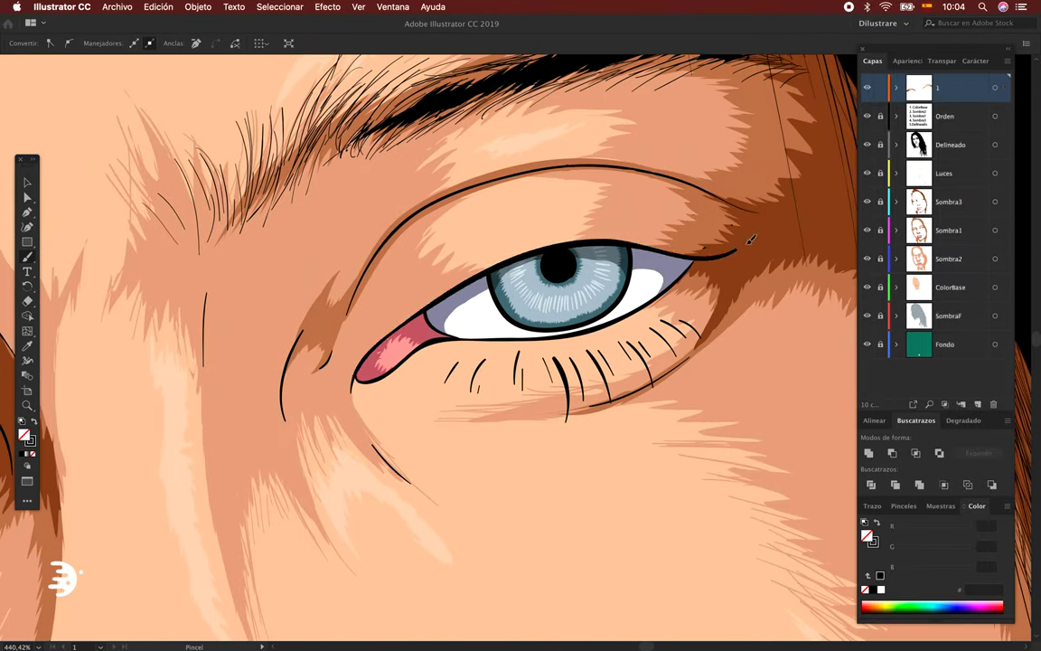
Step: Hide the Orden layer-order note and the layer 1 strokes
scroll(496, 256, "down", 6)
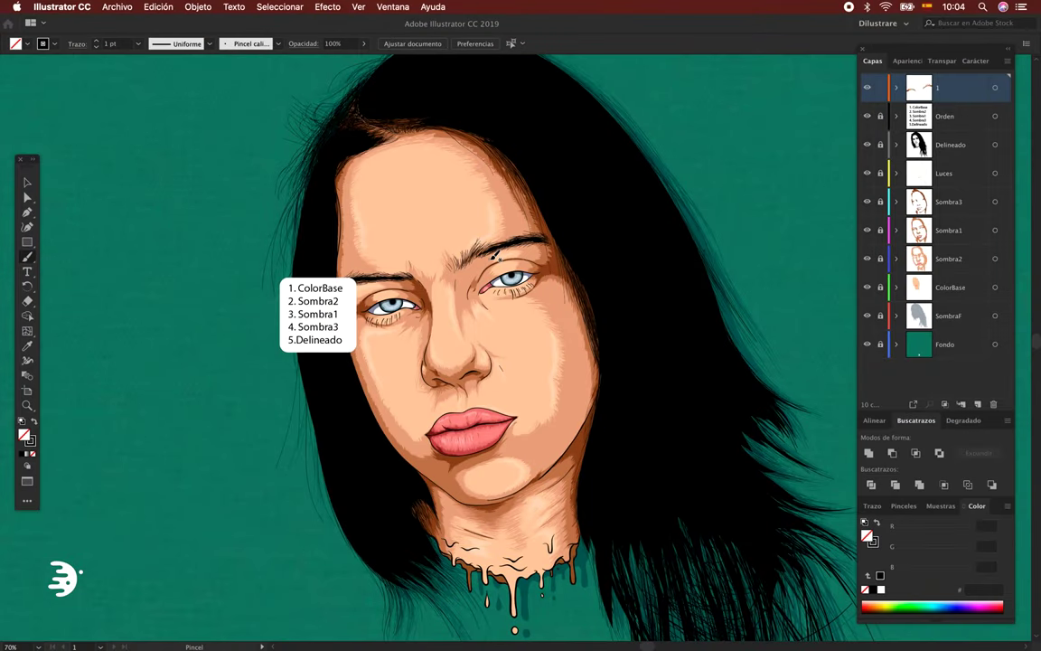
left_click(867, 116)
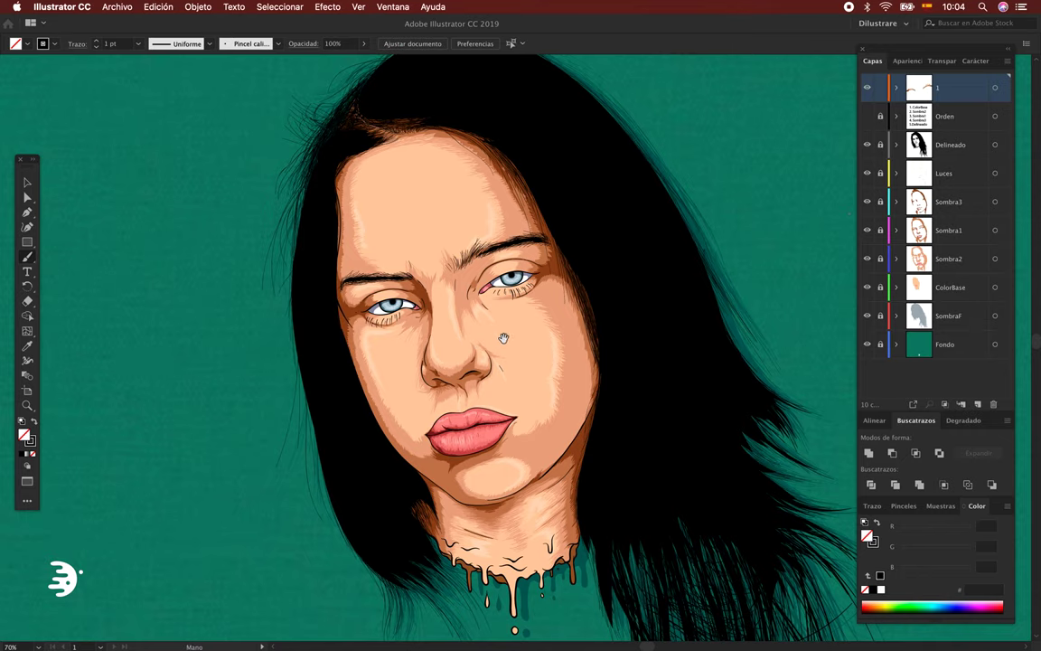
scroll(483, 339, "right", 2)
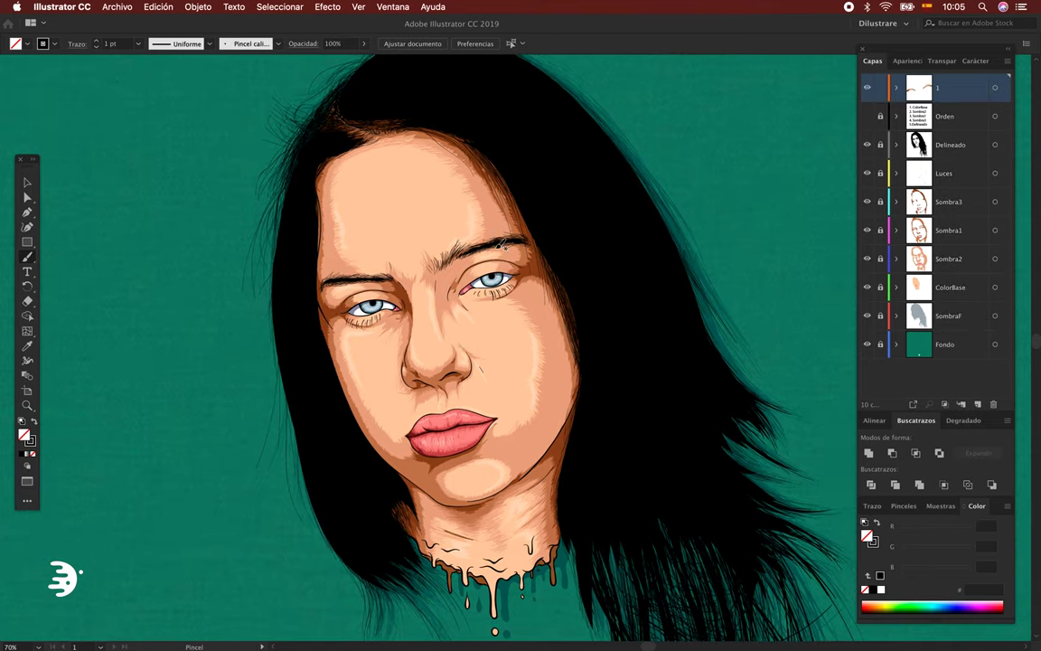
key("v")
left_click(867, 88)
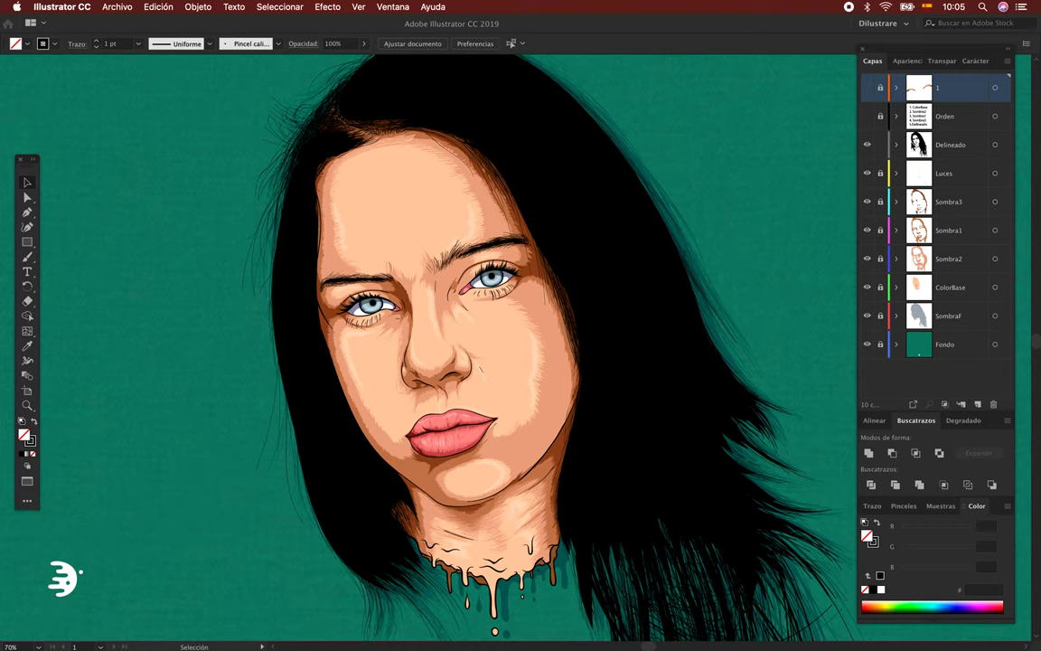
scroll(459, 335, "up", 5)
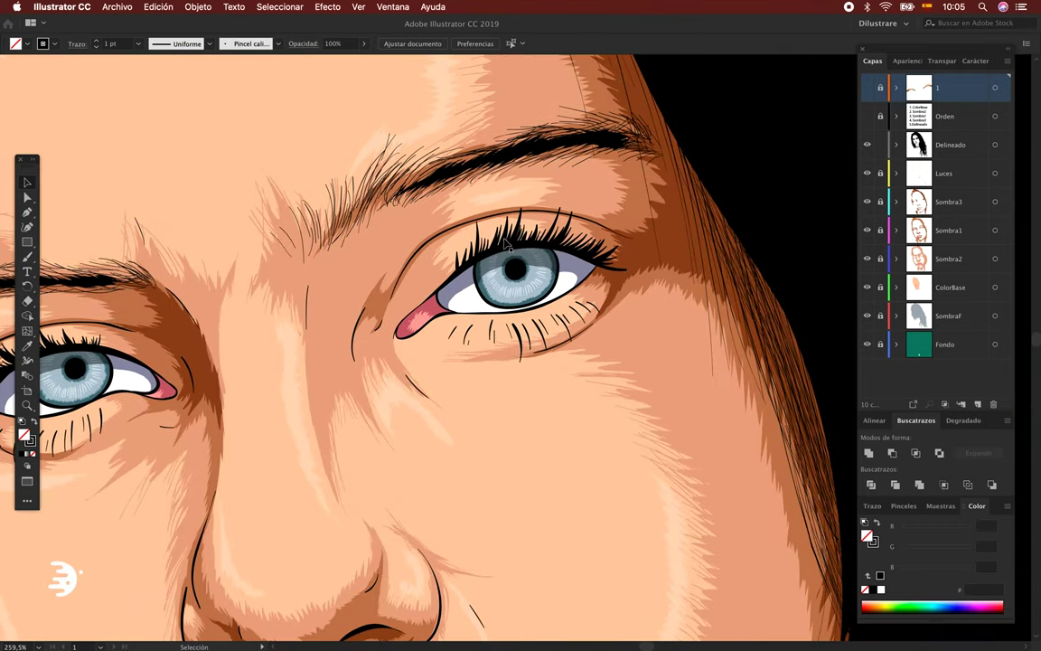
Step: Zoom in on the eyes and inspect the Delineado lash groups by entering and leaving isolation
left_click(463, 216)
scroll(524, 240, "up", 3)
left_click(524, 240)
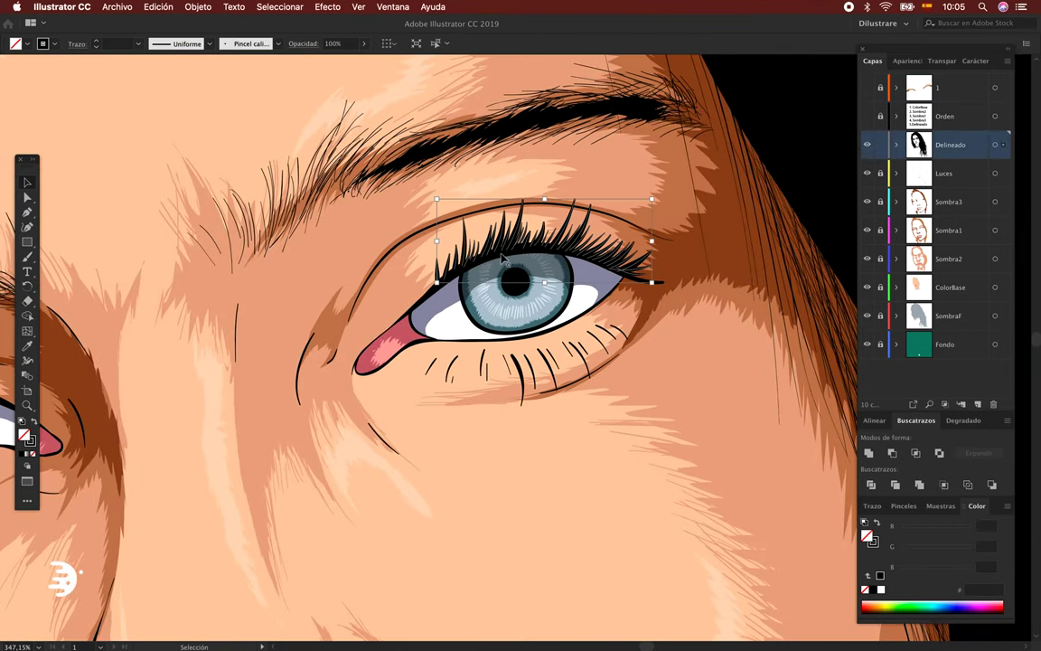
scroll(573, 249, "left", 5)
scroll(572, 249, "left", 5)
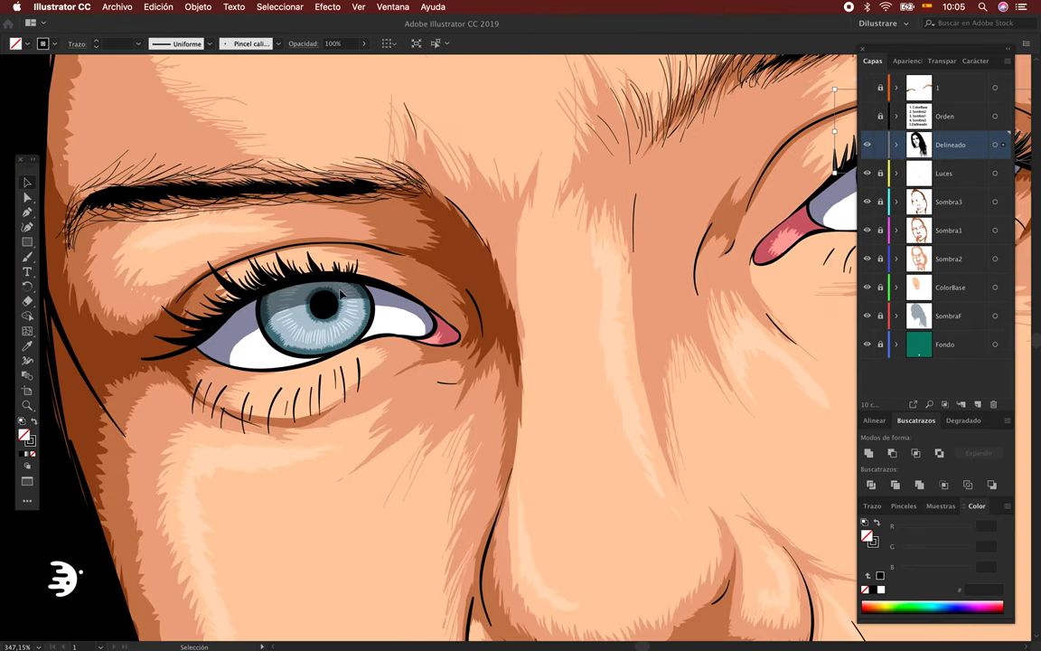
left_click(291, 276)
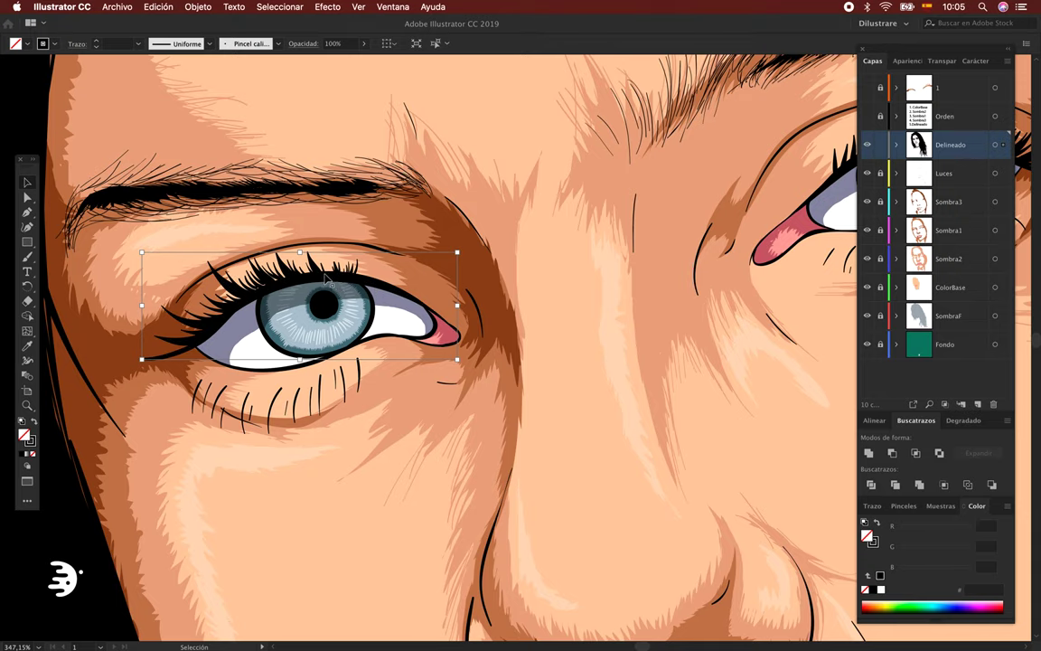
double_click(296, 256)
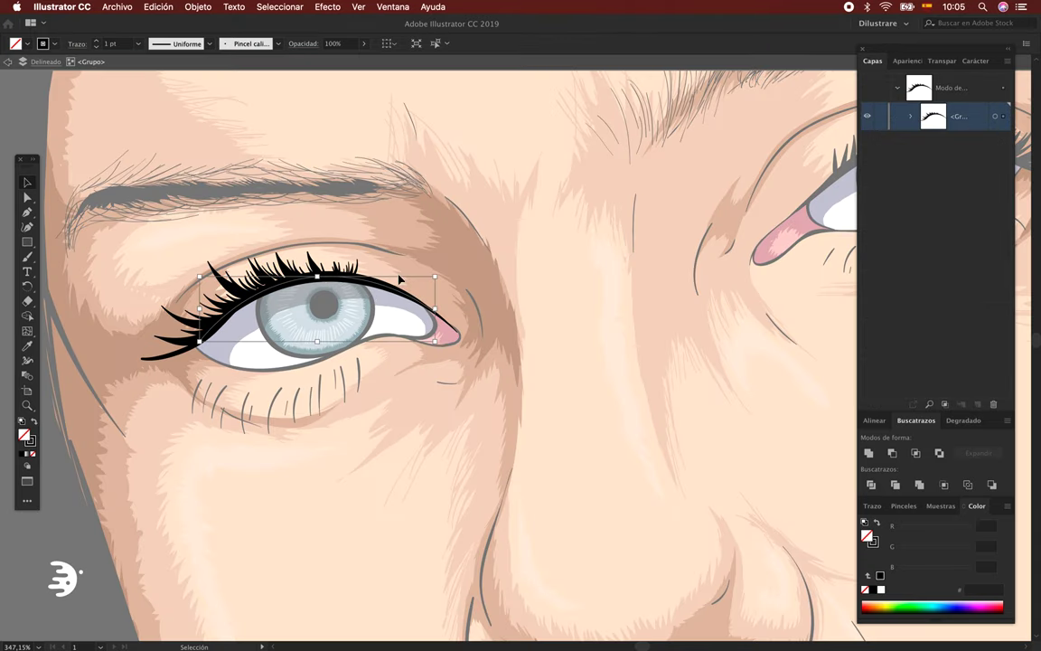
left_click(375, 300)
double_click(381, 308)
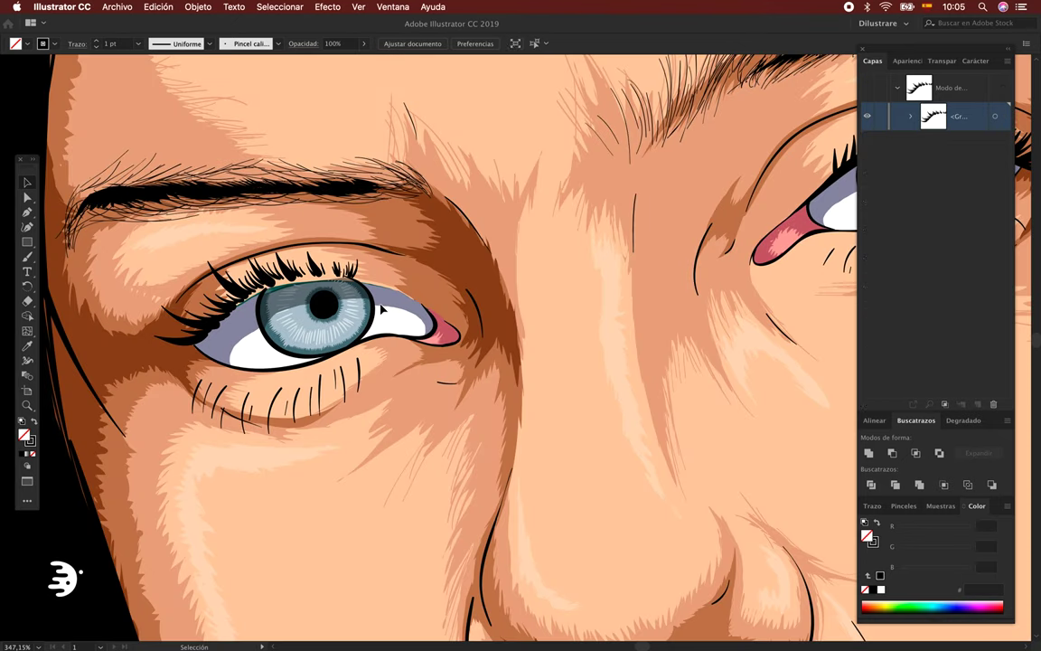
Step: Narrow the selection to the left eye's upper lashes, then pick the right eye's upper lashes
left_click(381, 308)
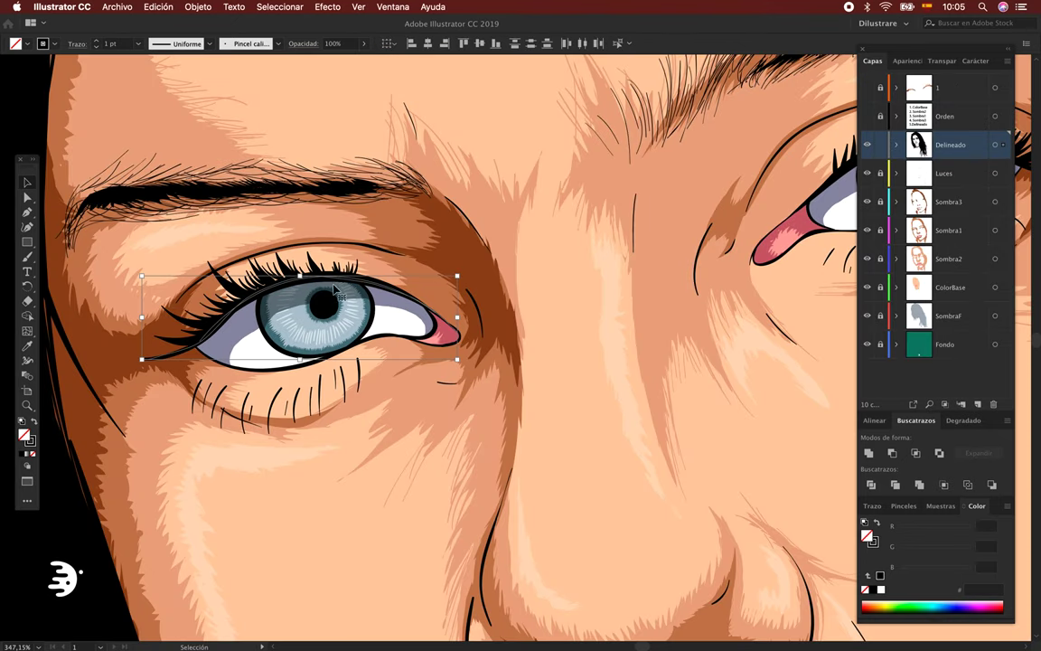
left_click(306, 264)
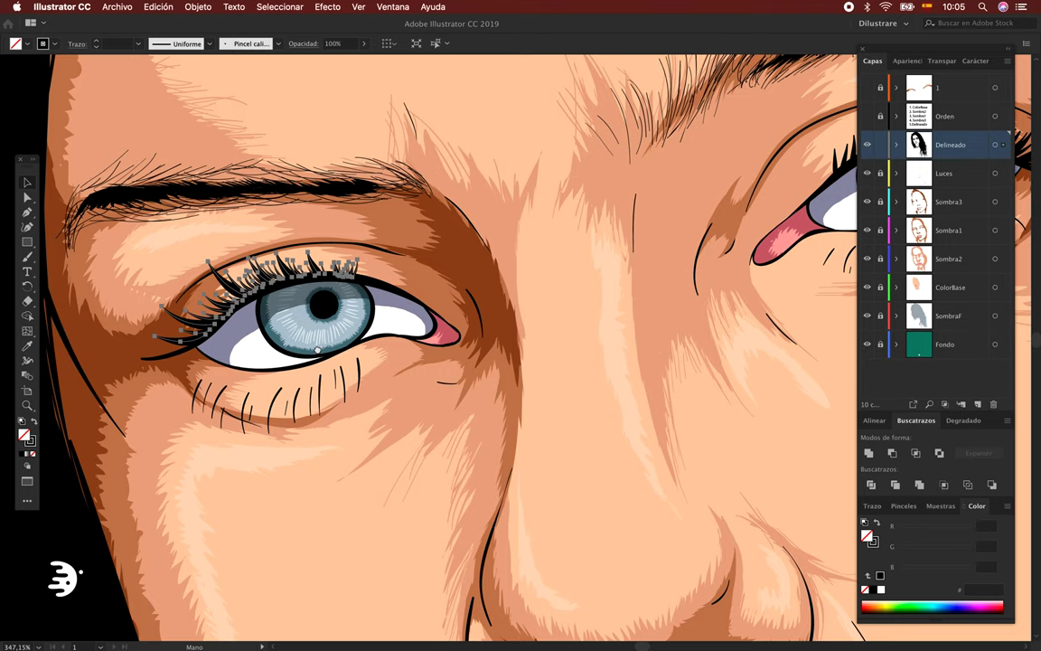
scroll(242, 330, "right", 5)
left_click(561, 242)
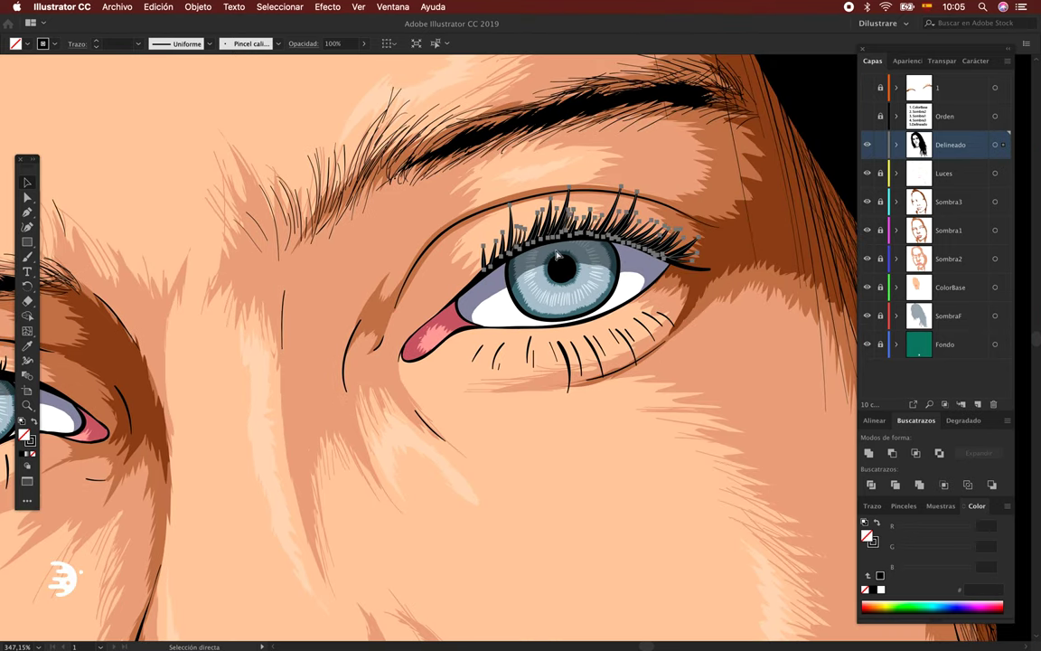
scroll(561, 243, "up", 2)
scroll(561, 242, "right", 3)
Step: Move the right eye's upper lashes onto layer 1 in place and rotate them to follow the eyelid
left_click(940, 87)
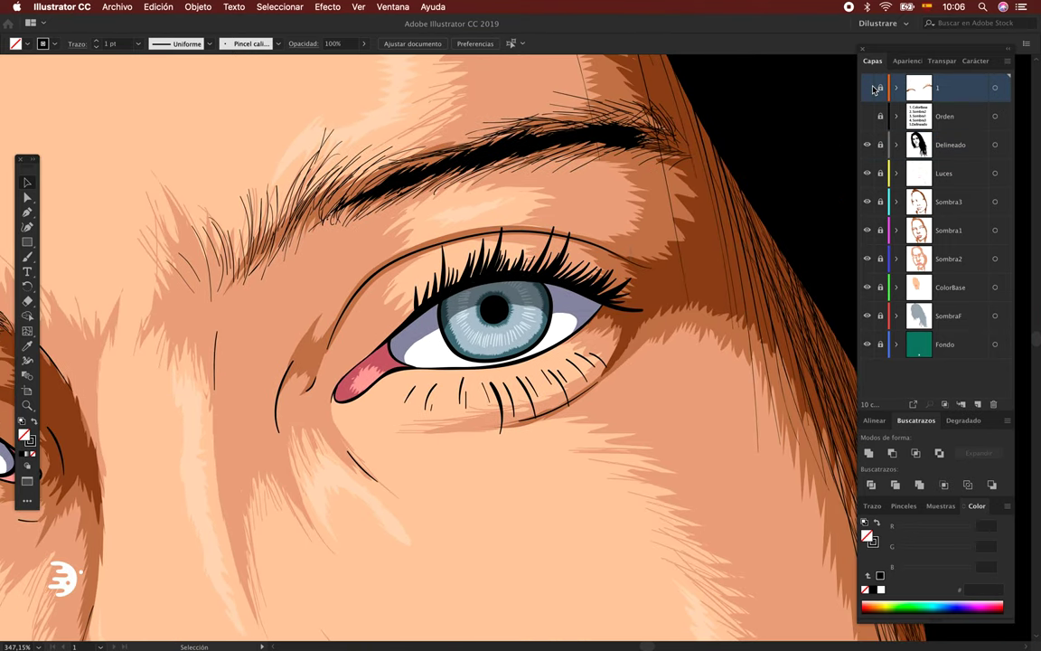
key("ctrl+3")
key("a")
key("ctrl+z")
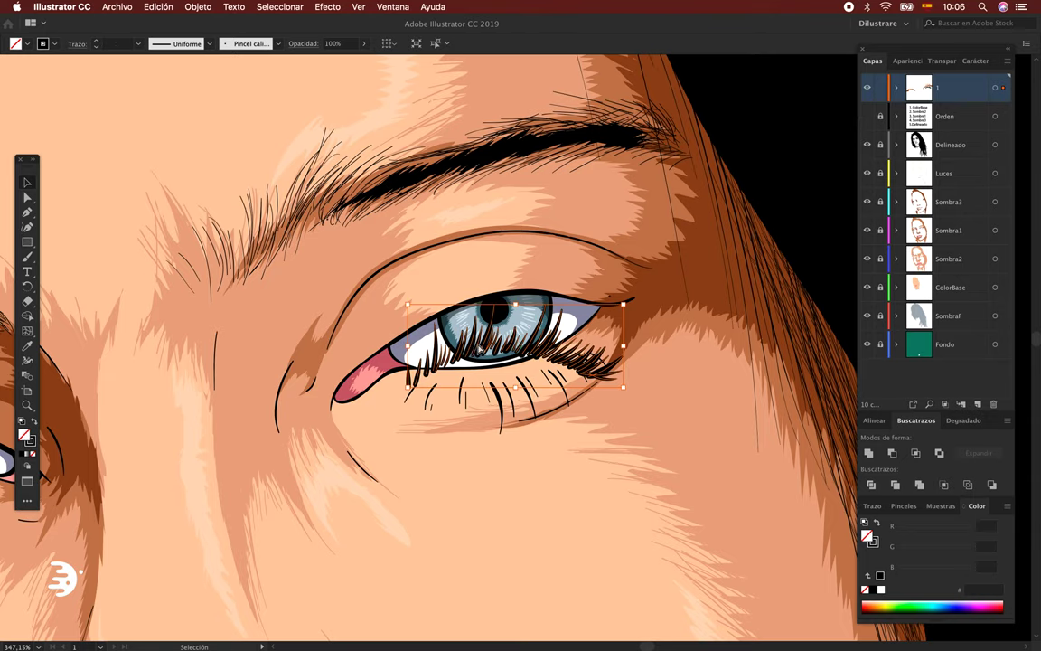
key("ctrl+shift+z")
key("v")
left_click(158, 6)
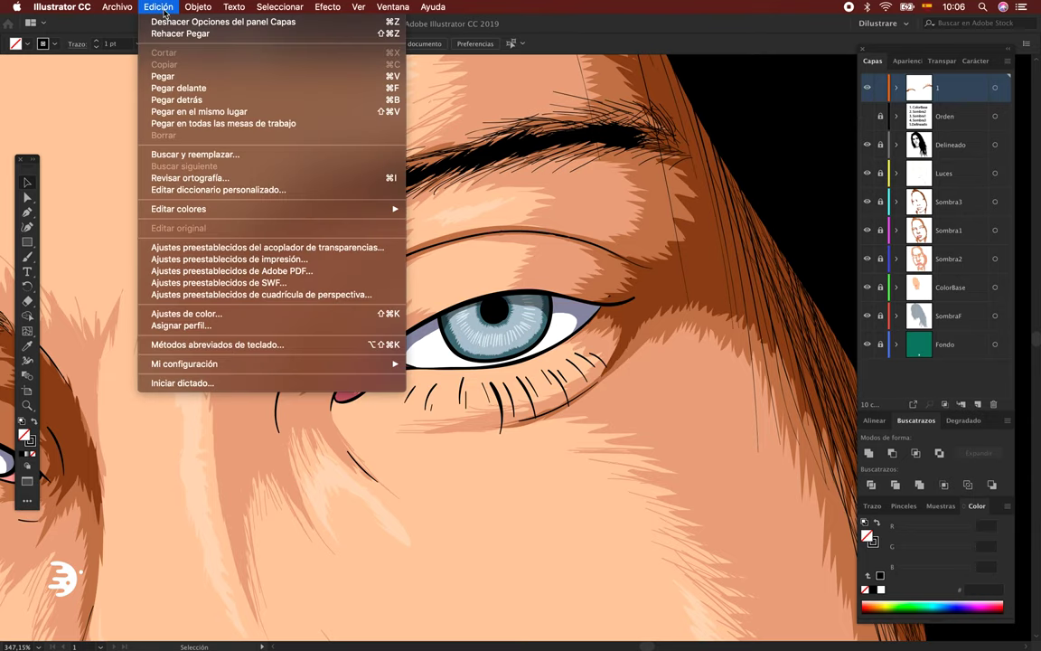
left_click(204, 111)
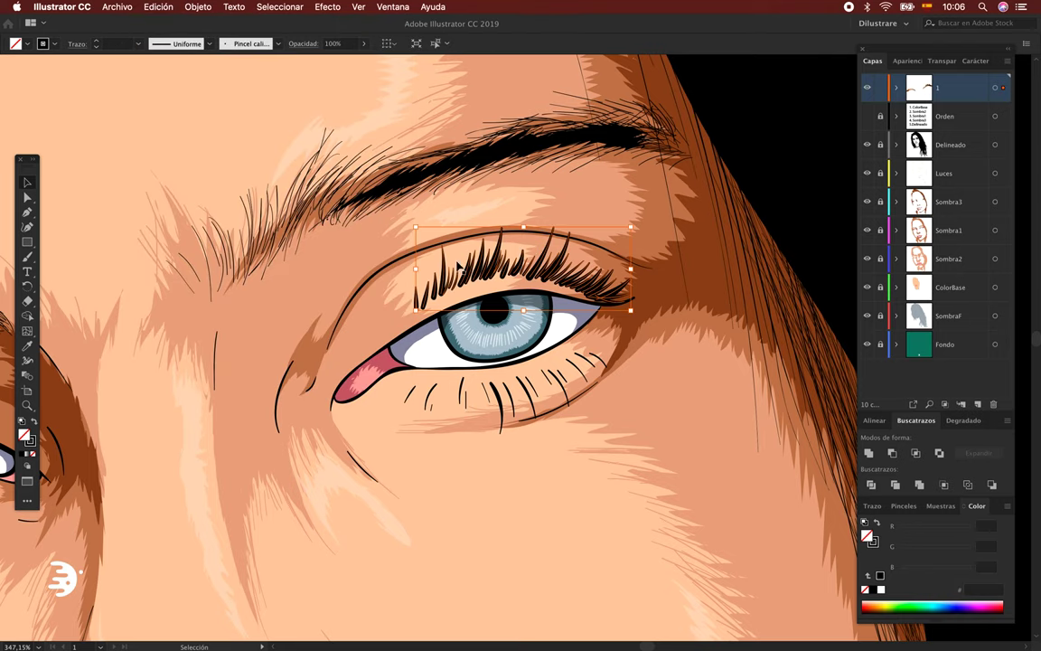
scroll(511, 267, "up", 5)
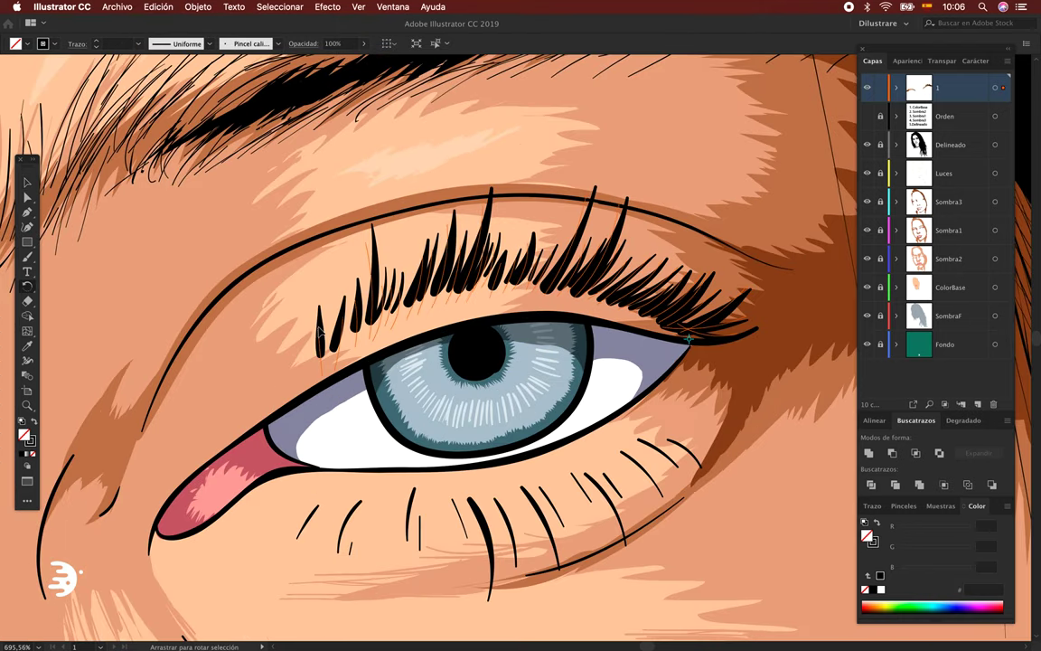
left_click_drag(496, 197, 706, 334)
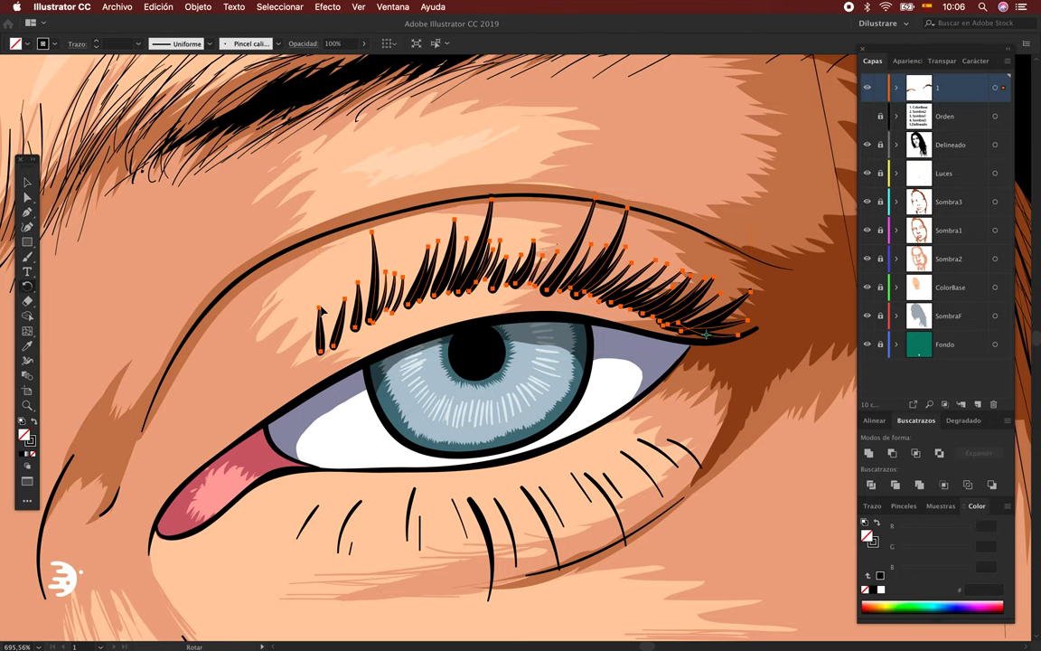
left_click_drag(318, 323, 418, 265)
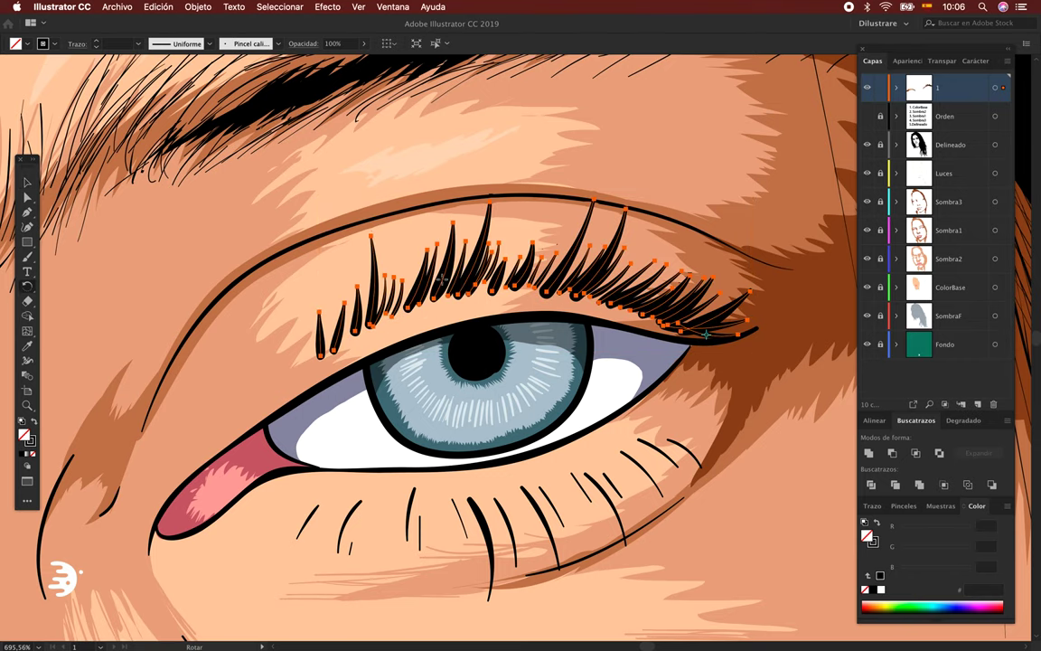
Step: Alt-drag copies of lashes to thicken the left side and add longer lashes above the iris
key("a")
left_click_drag(307, 222, 425, 361)
scroll(336, 322, "up", 3)
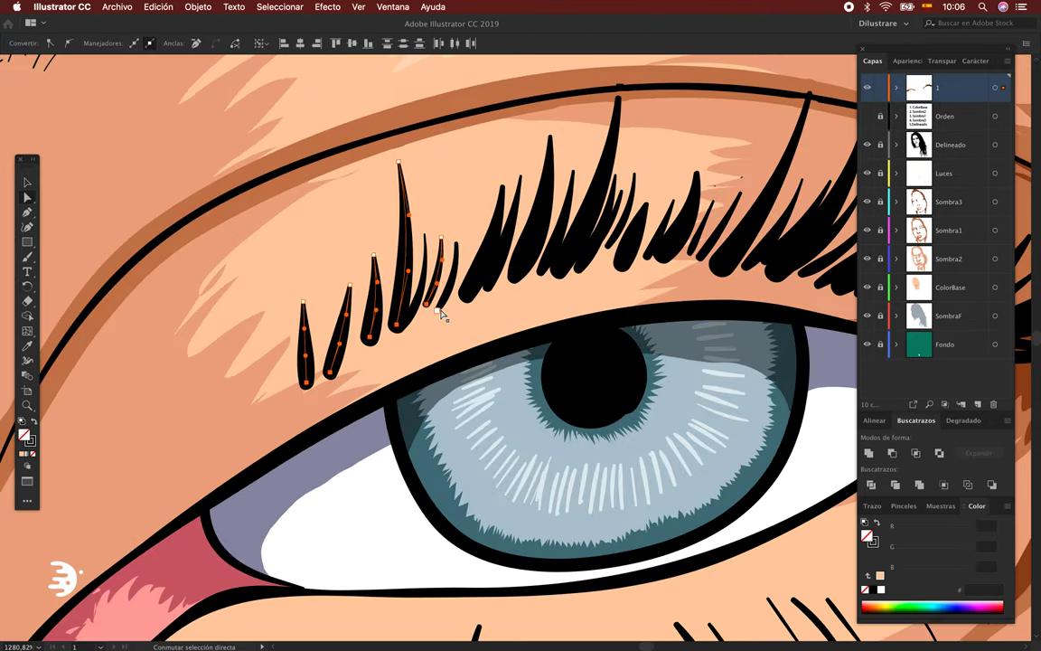
left_click_drag(442, 312, 540, 297, "alt")
left_click(578, 271)
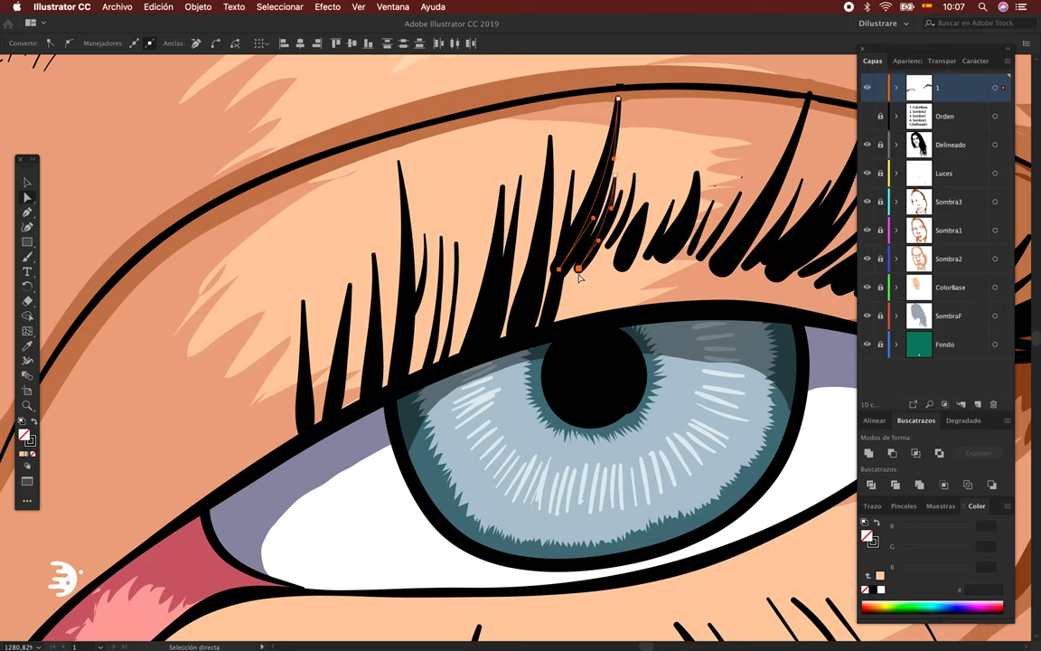
left_click_drag(579, 278, 648, 305, "alt")
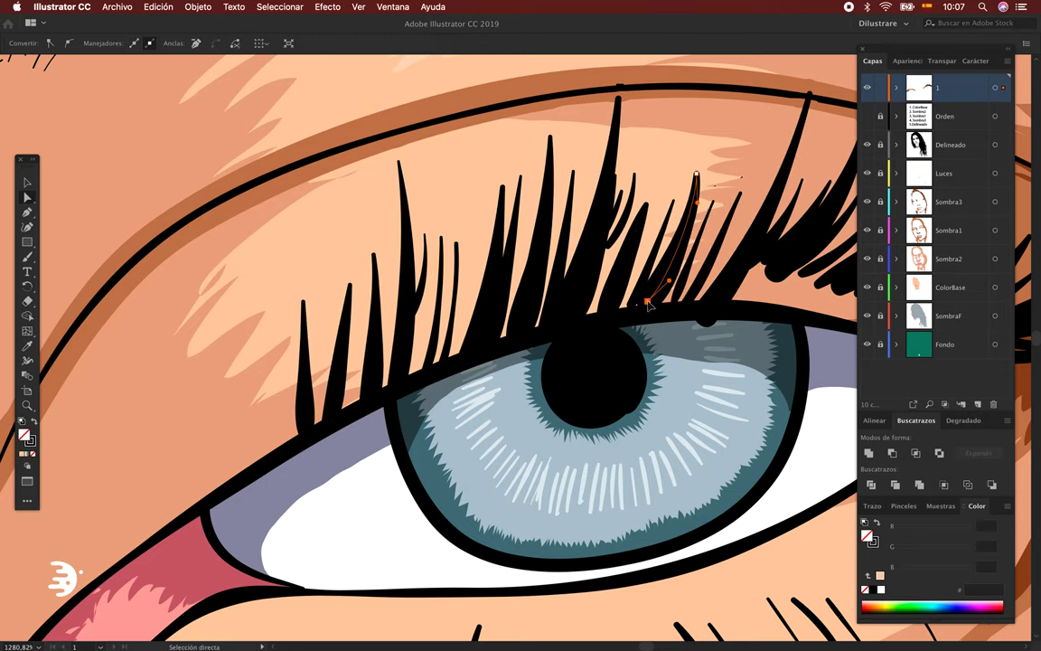
scroll(648, 305, "right", 5)
left_click(472, 250)
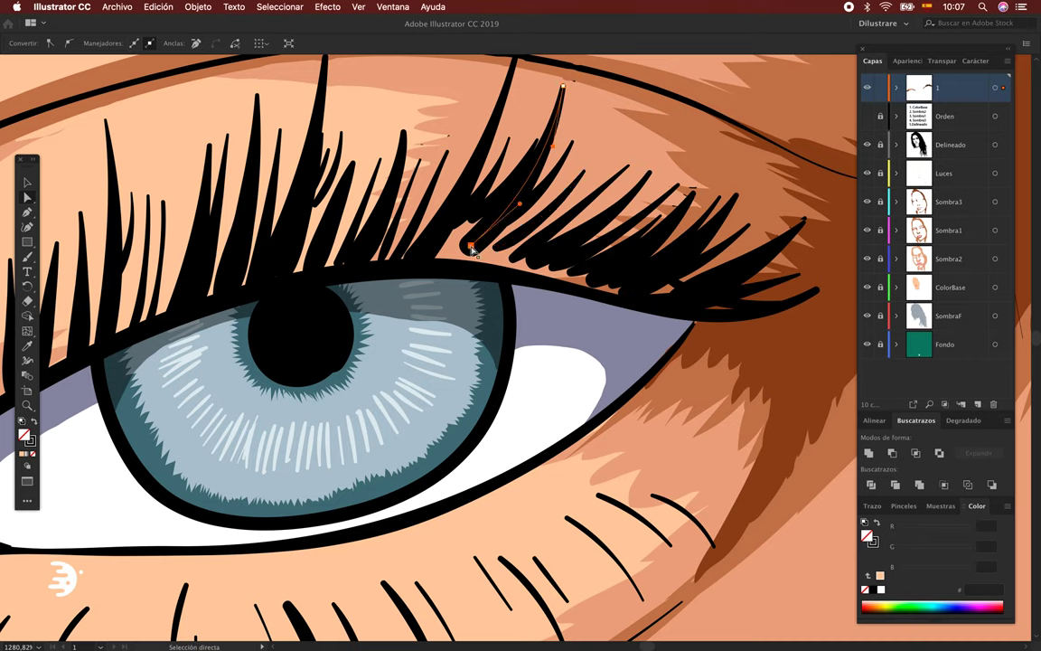
left_click_drag(471, 248, 433, 261, "alt")
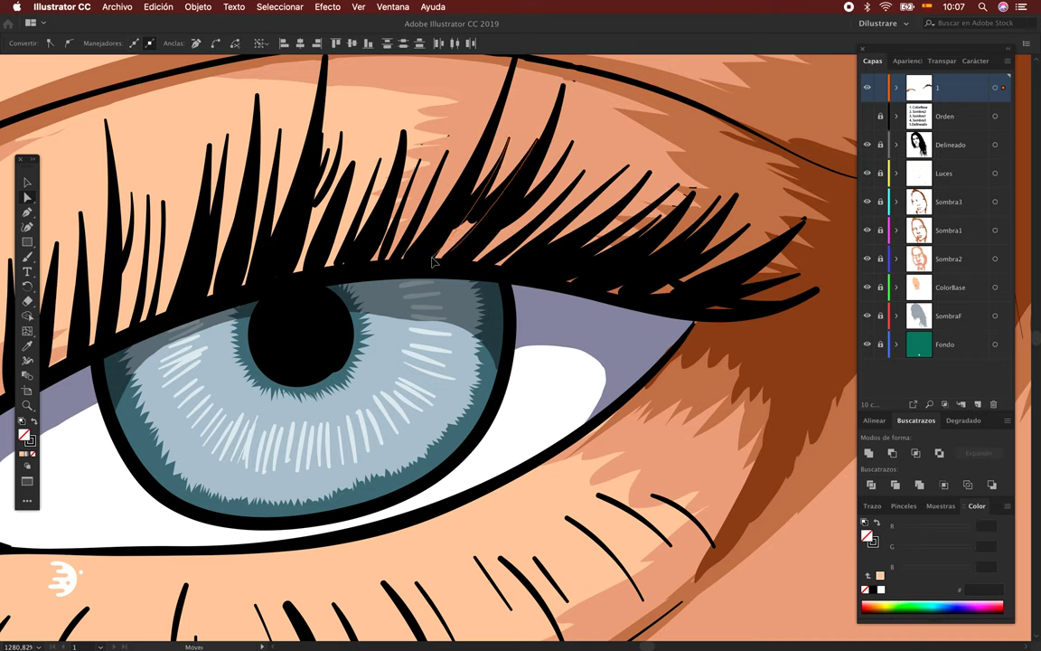
scroll(433, 261, "down", 2)
scroll(433, 261, "down", 5)
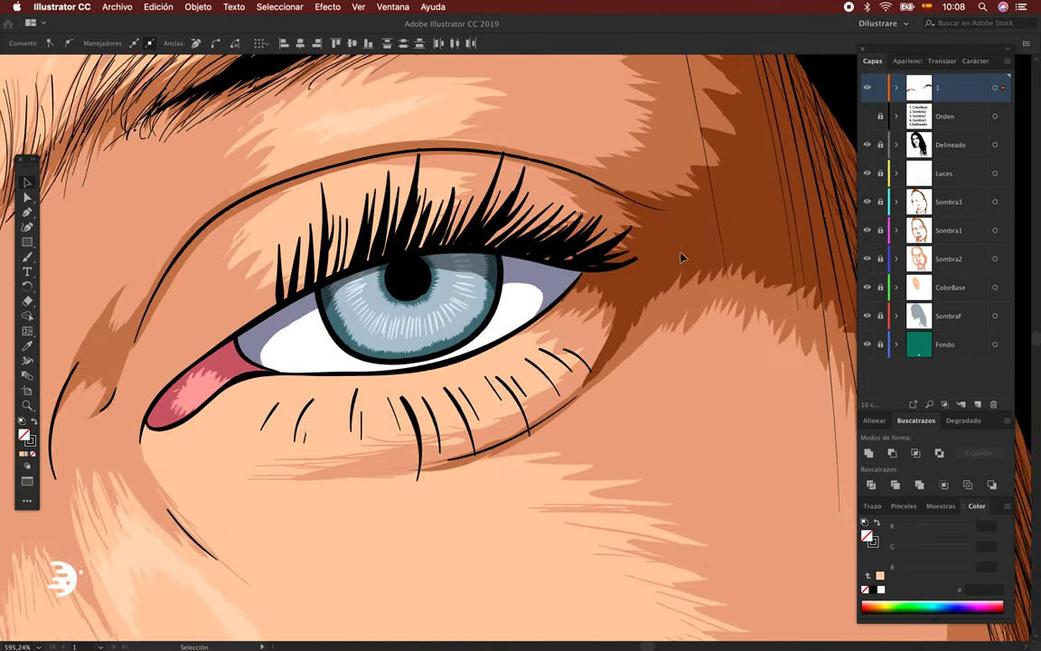
scroll(682, 257, "up", 2)
Step: Briefly edit inside the upper lash group, then zoom out to view the whole portrait
double_click(384, 263)
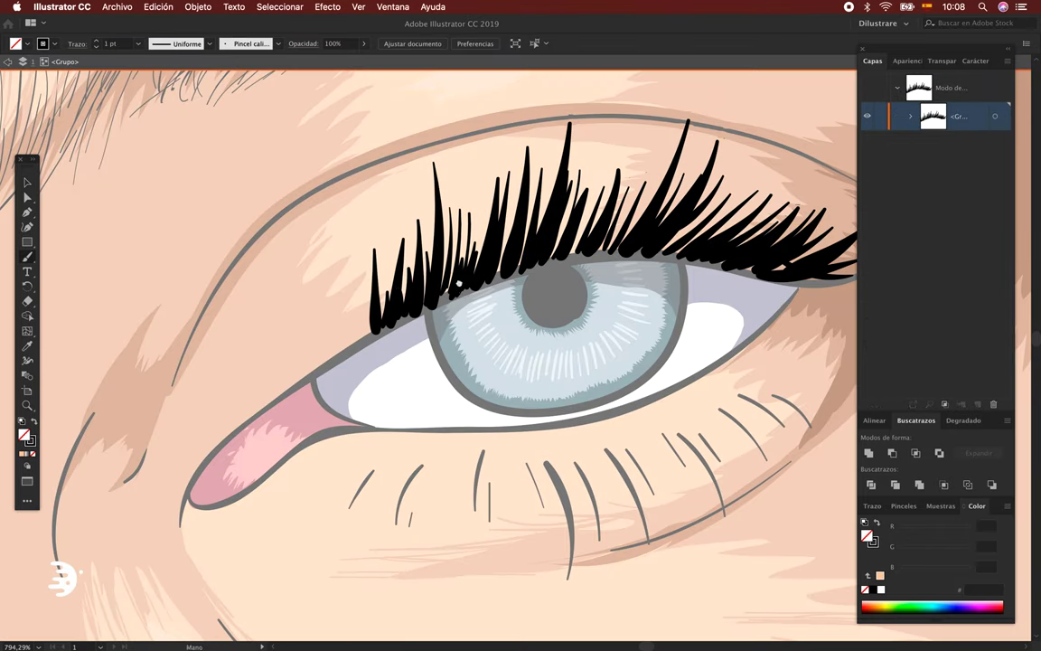
key("b")
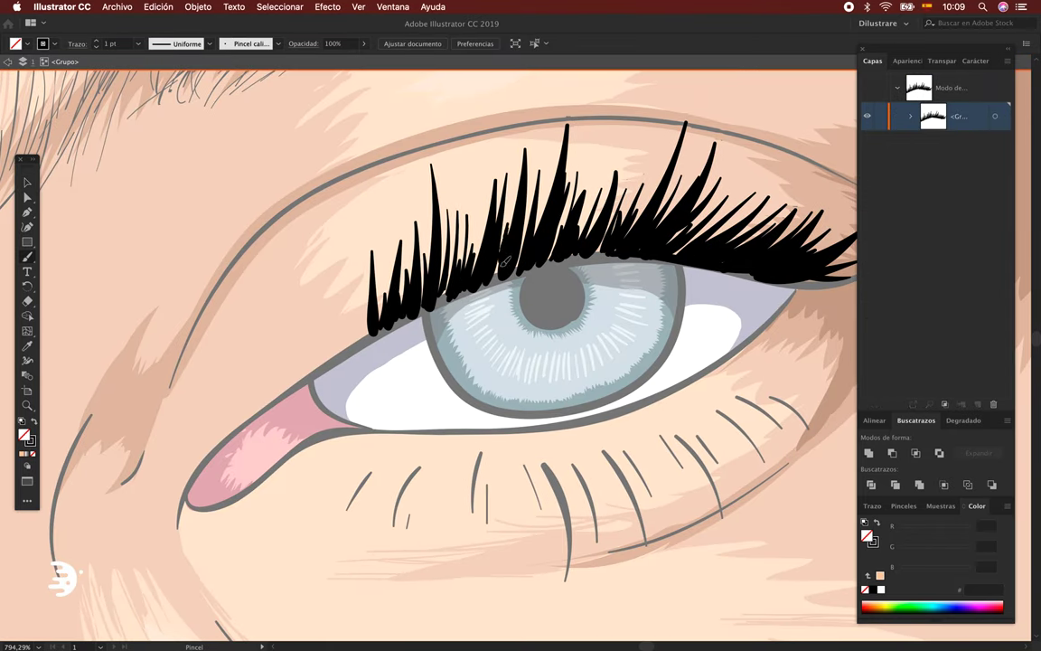
key("Escape")
scroll(540, 367, "down", 2)
scroll(517, 333, "down", 3)
scroll(536, 357, "up", 3)
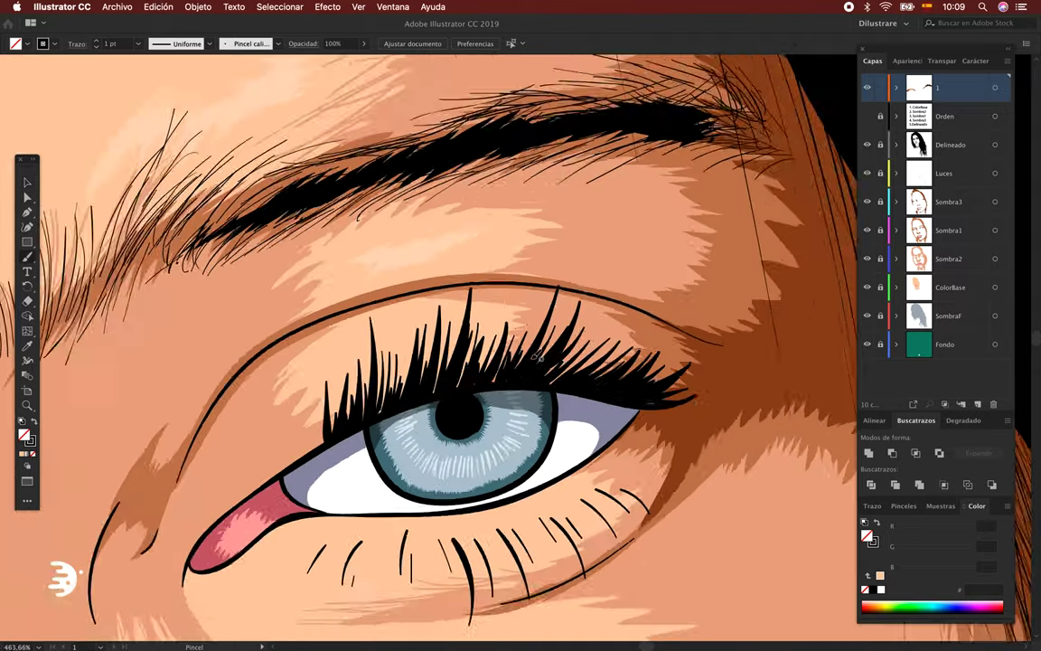
scroll(498, 378, "up", 5)
key("v")
scroll(271, 361, "down", 8)
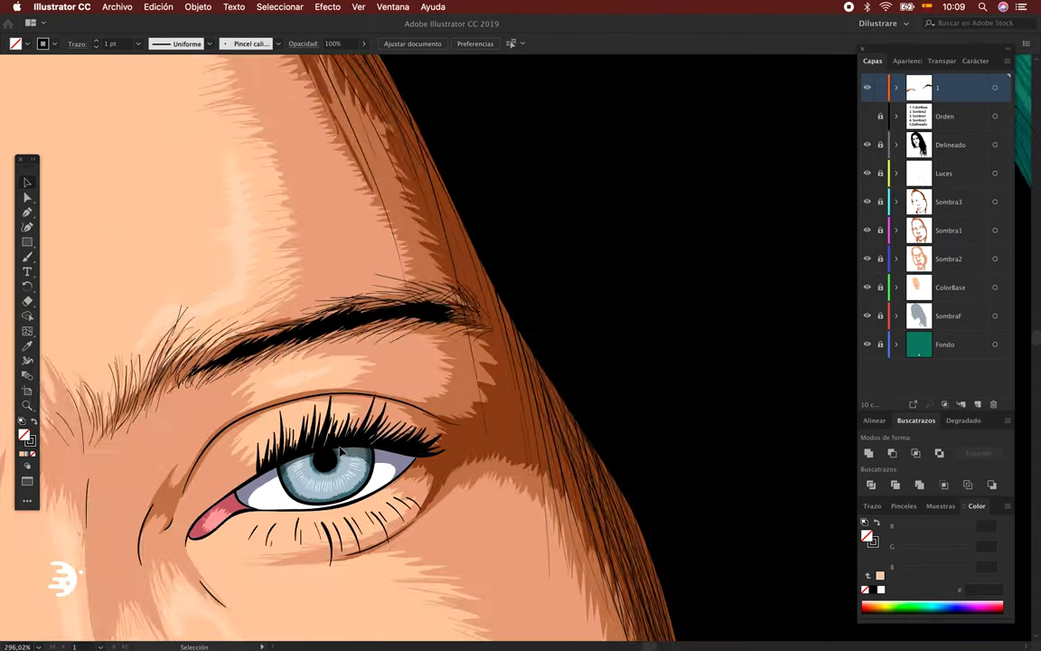
scroll(461, 308, "down", 10)
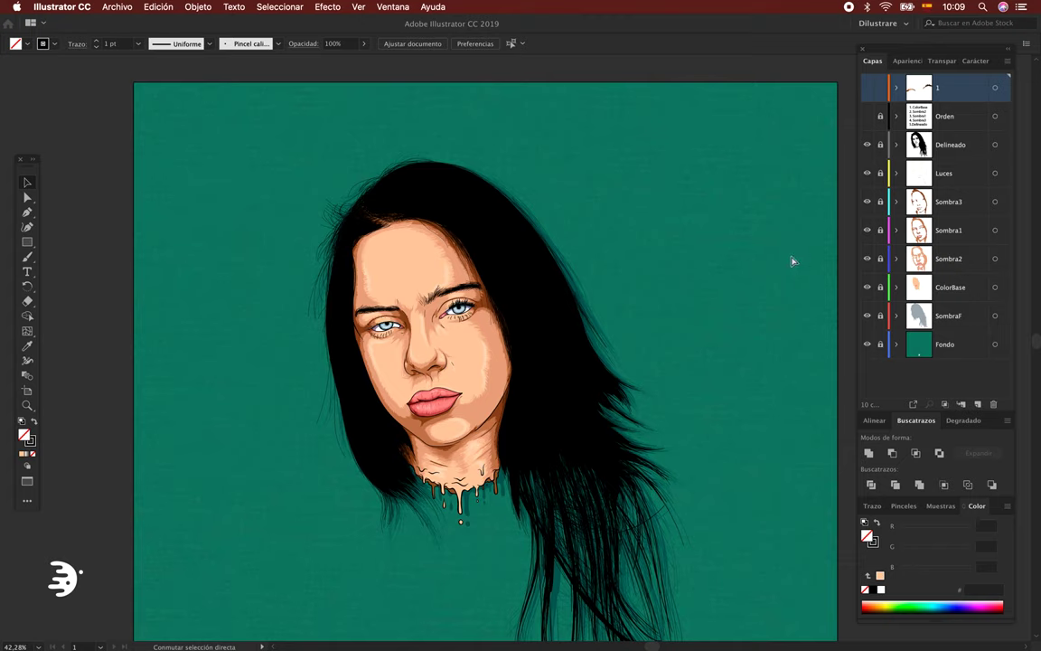
key("b")
key("super+plus")
key("super+plus")
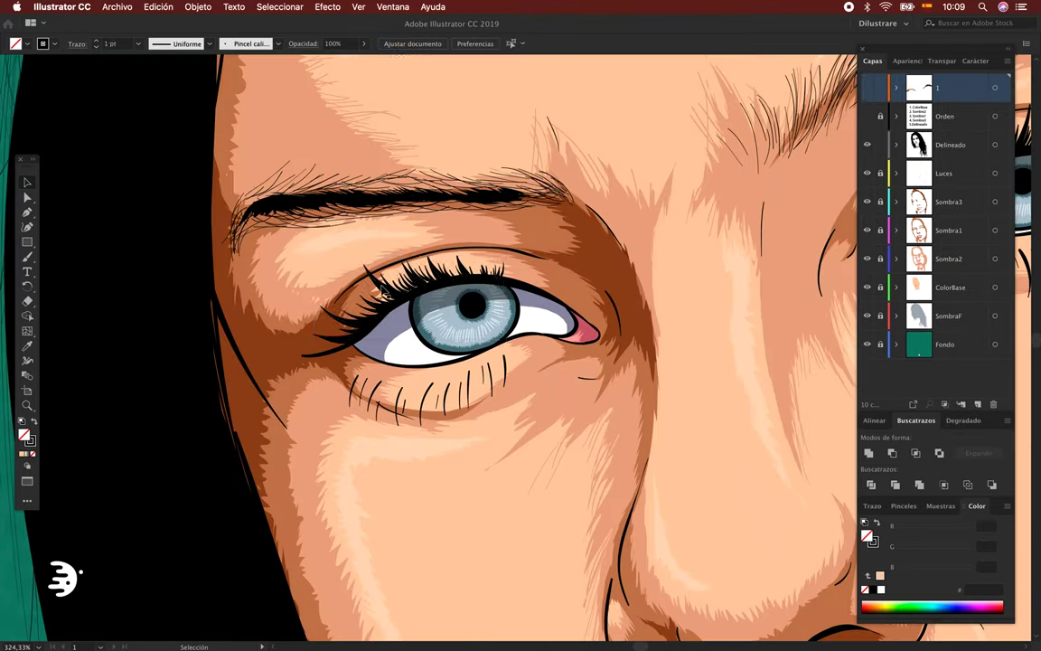
key("super+plus")
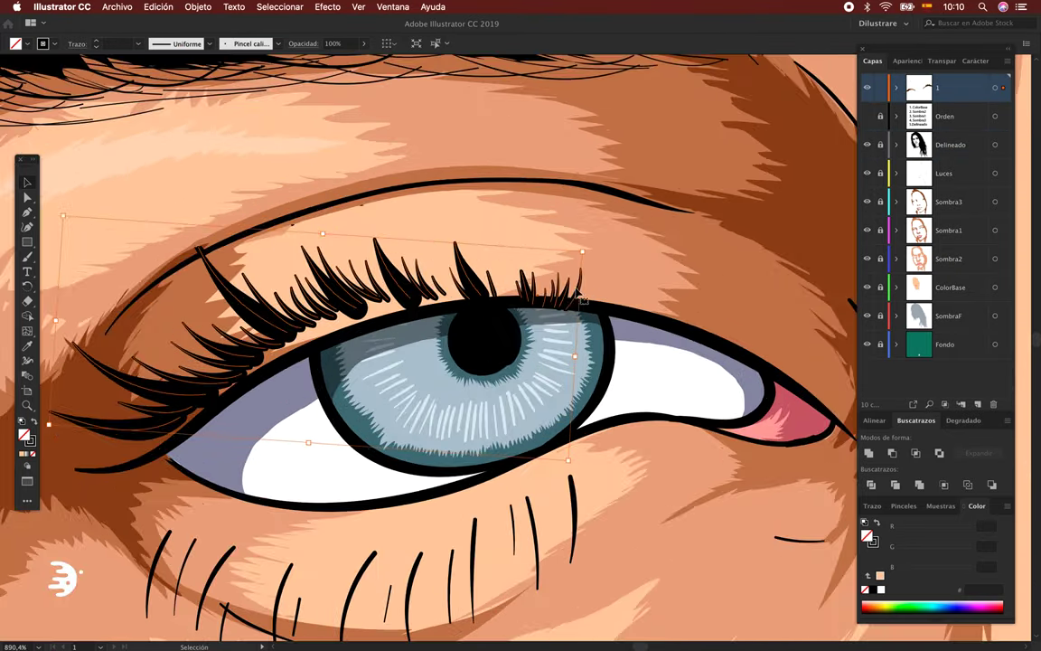
double_click(580, 297)
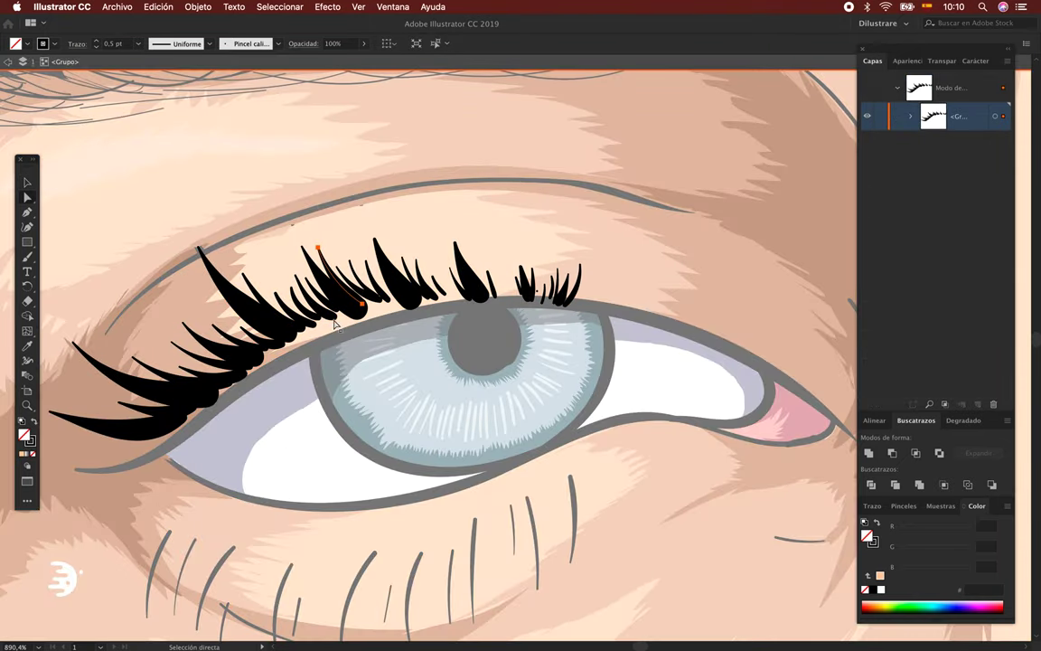
key("a")
left_click(268, 351)
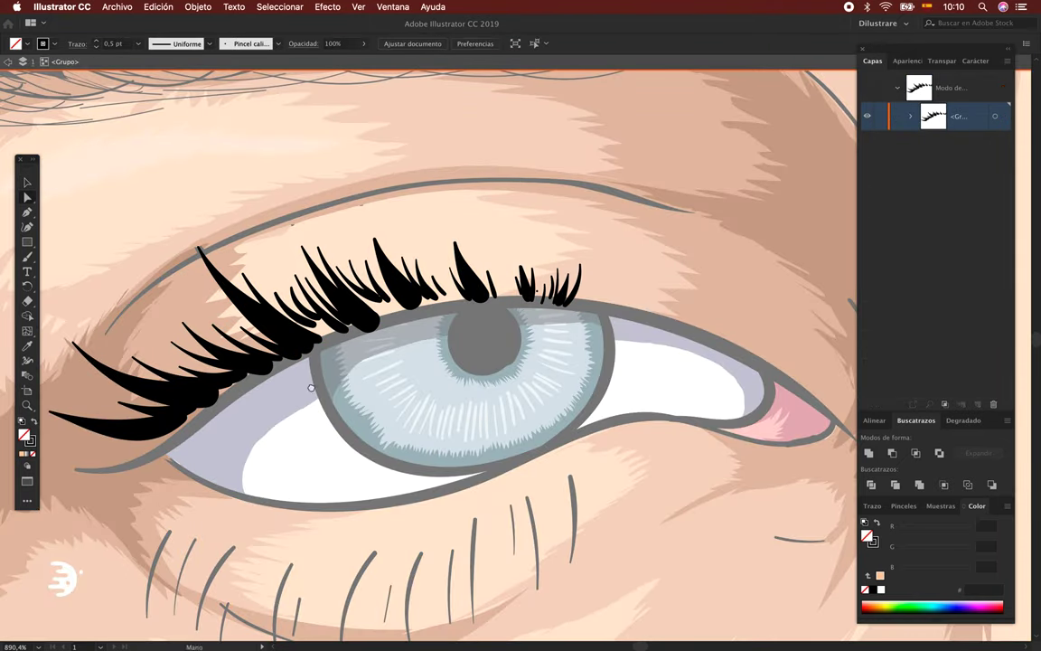
scroll(505, 274, "up", 5)
scroll(505, 274, "down", 3)
key("Escape")
key("v")
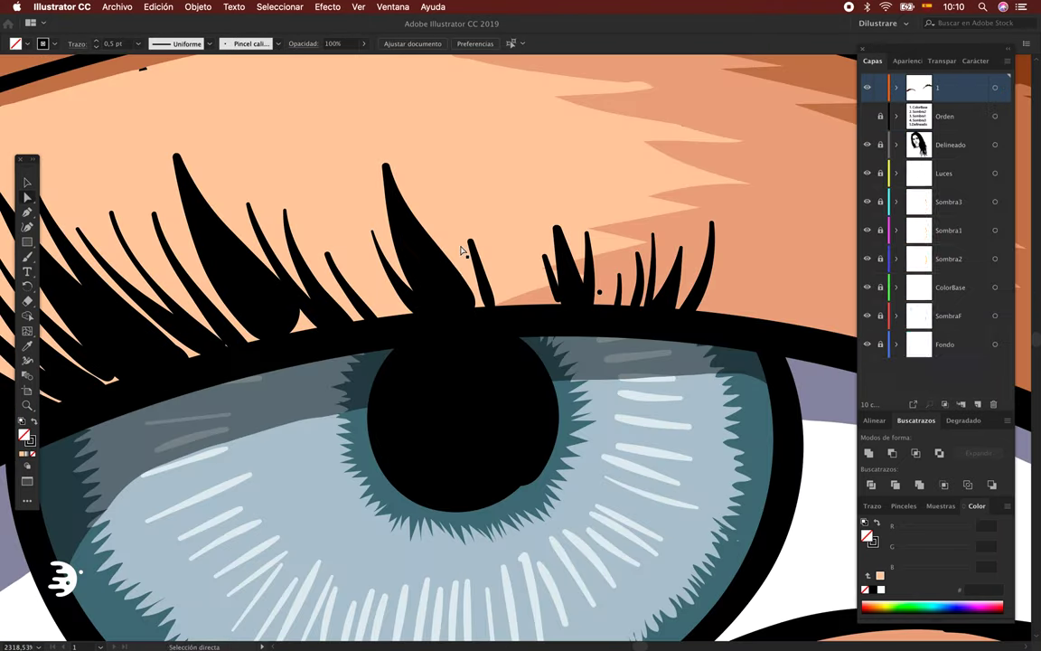
scroll(380, 326, "down", 6)
scroll(379, 324, "down", 3)
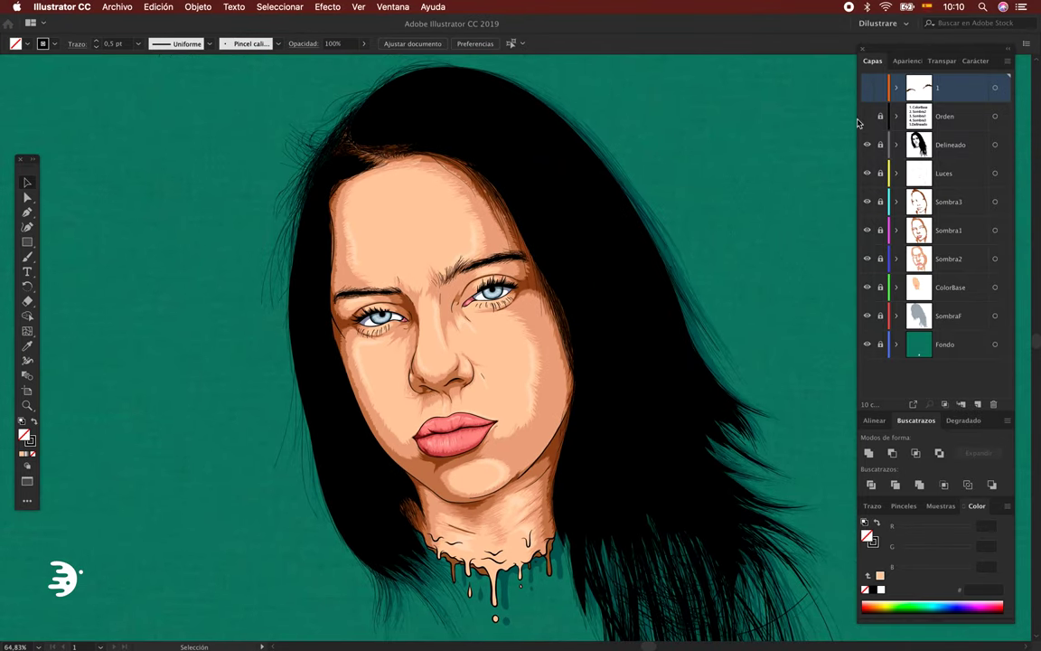
Step: Make eyelid layer 1 visible again and zoom in on the eye corner to refine its shape
left_click(867, 86)
scroll(389, 275, "up", 10, "alt")
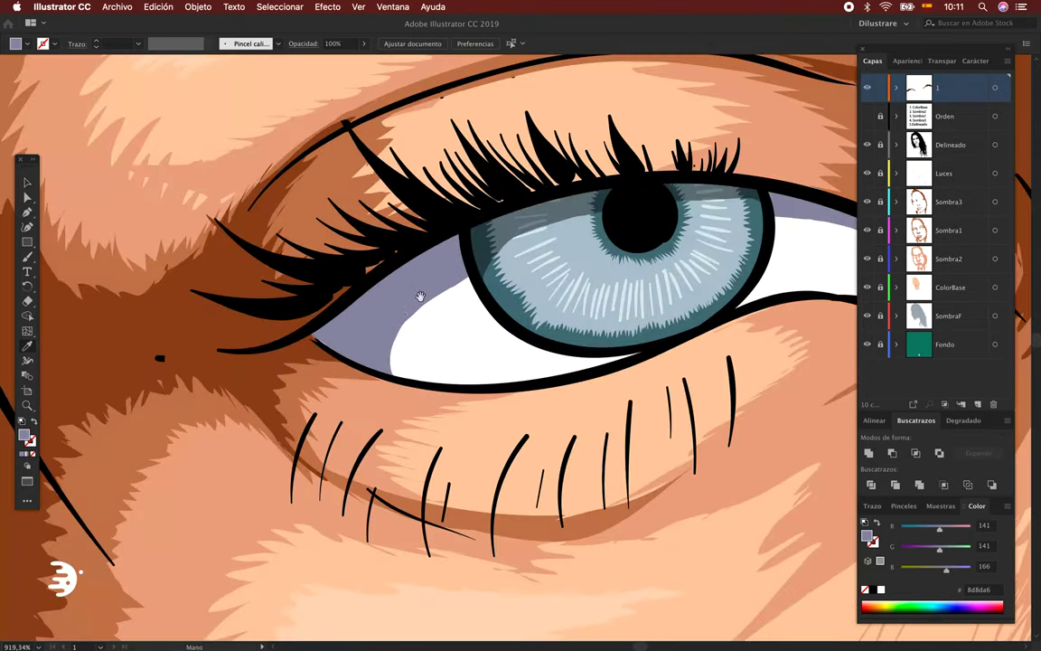
key("n")
scroll(612, 339, "right", 10)
scroll(612, 339, "up", 2)
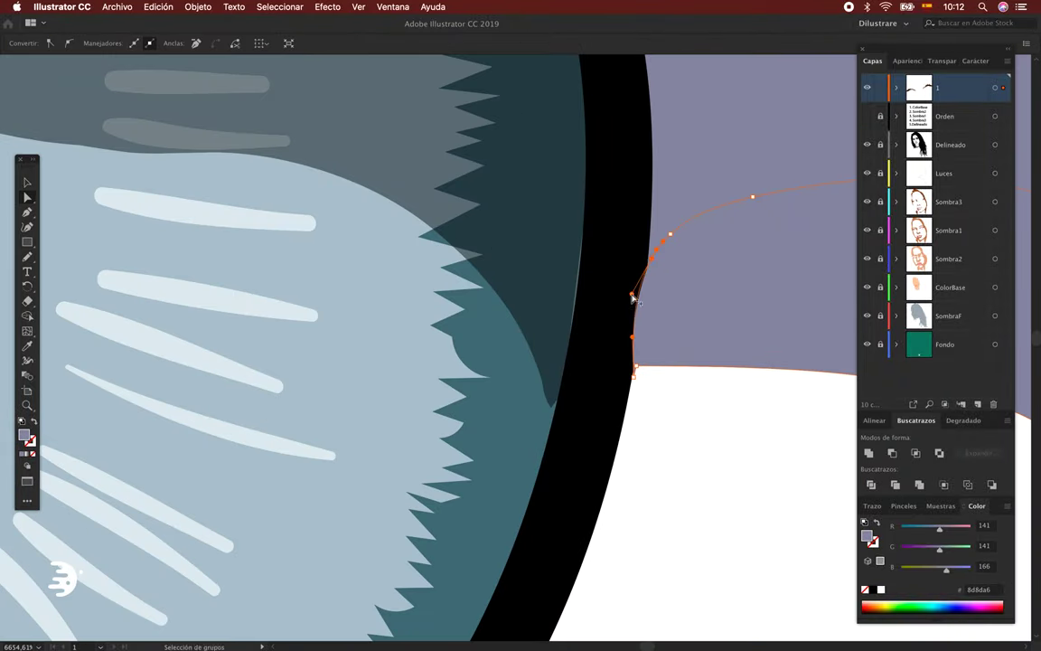
scroll(632, 300, "up", 3)
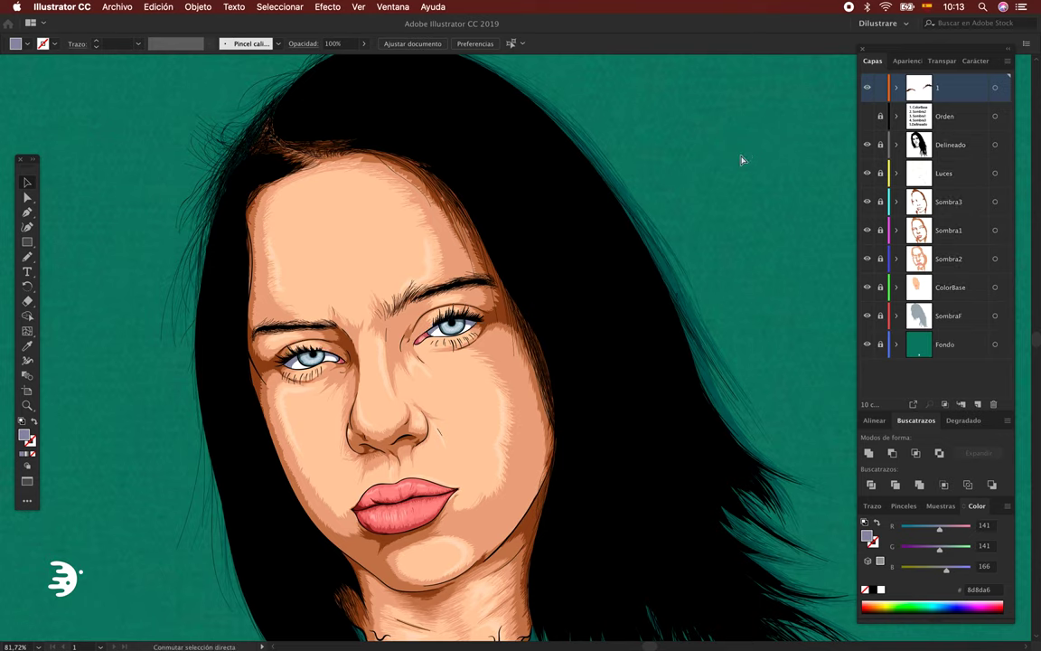
scroll(687, 217, "down", 1)
scroll(651, 263, "down", 1)
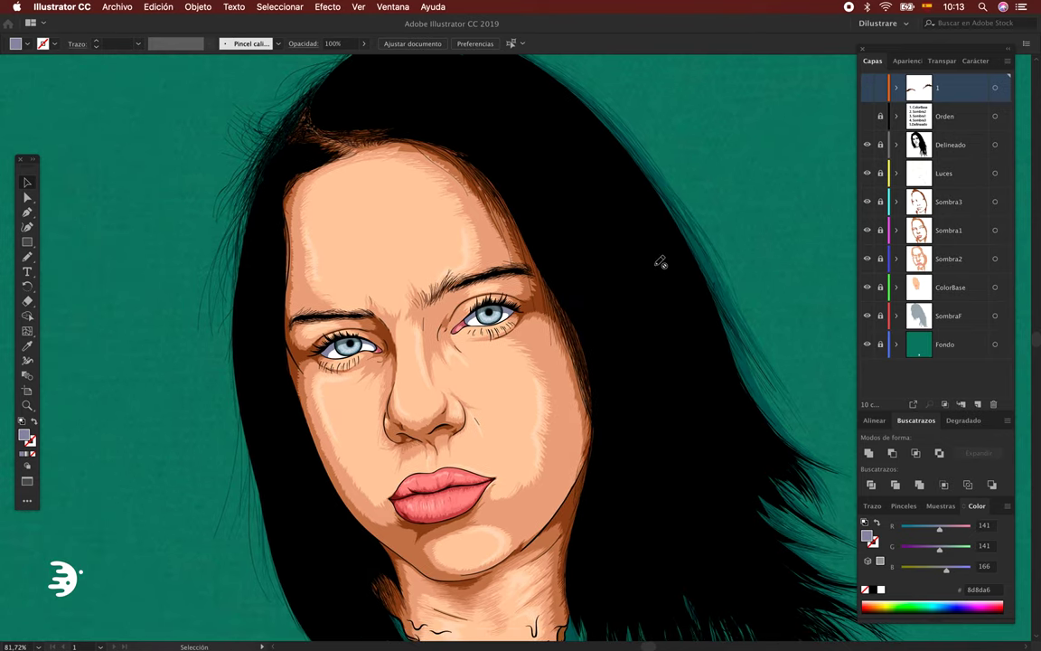
scroll(705, 235, "down", 1)
scroll(740, 210, "right", 2)
scroll(703, 247, "down", 1)
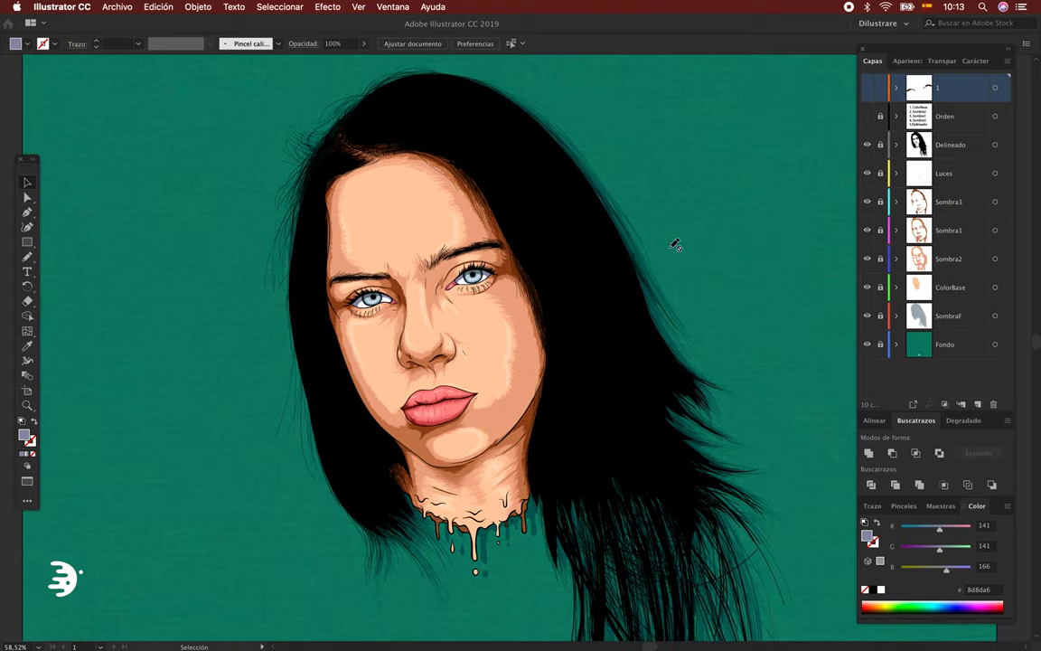
left_click_drag(684, 224, 669, 226)
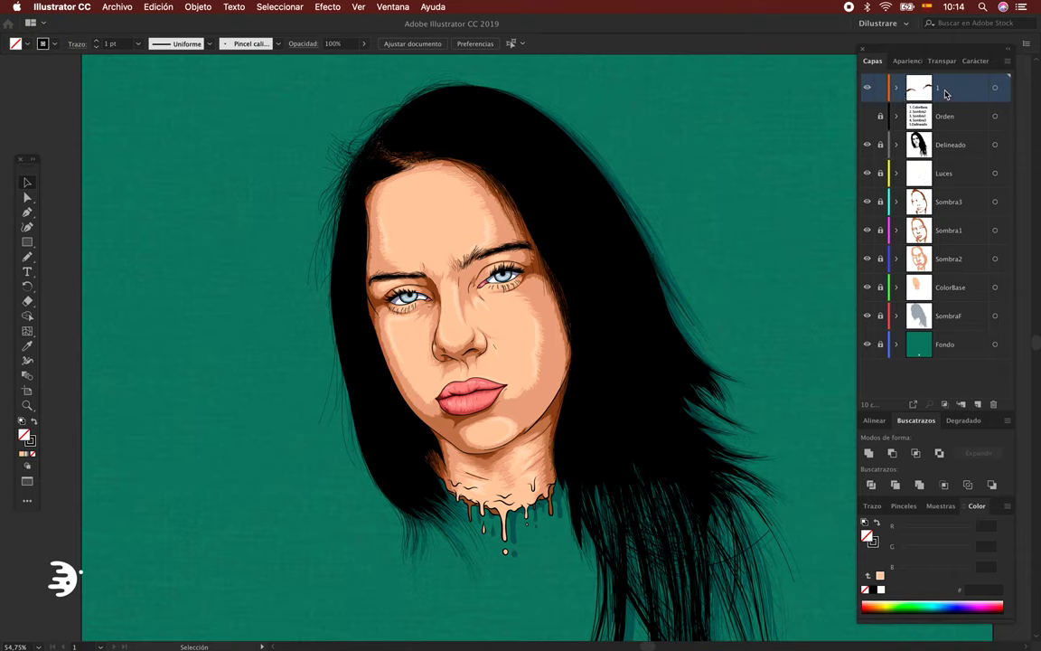
Step: Duplicate layer 1 with the New Layer button, rename the copy to 2, and expand it
left_click_drag(947, 94, 953, 111)
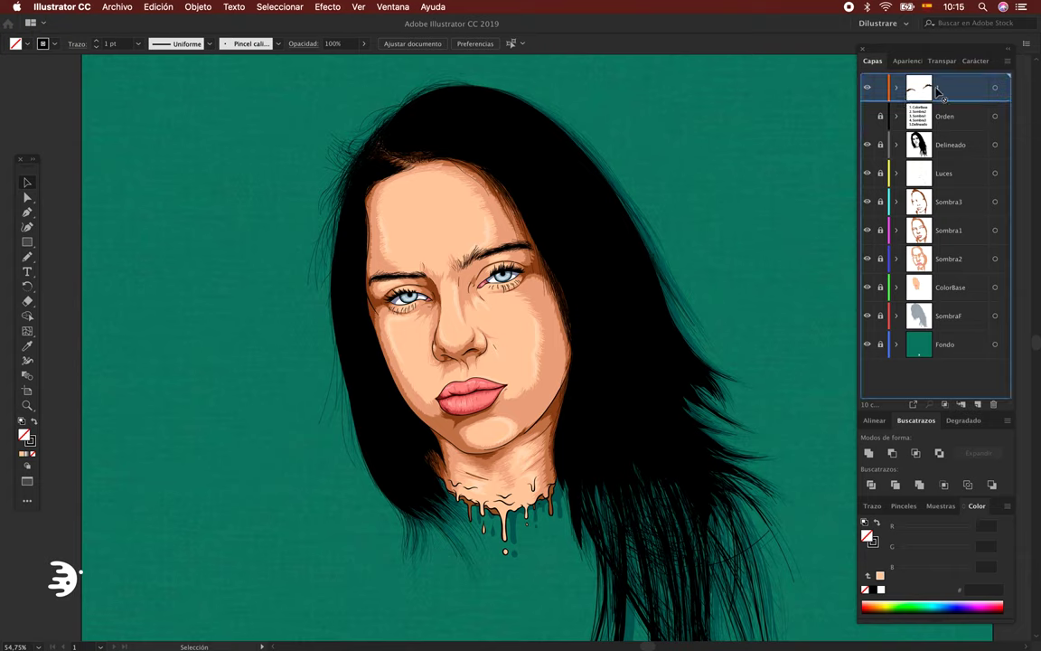
left_click_drag(968, 147, 987, 307)
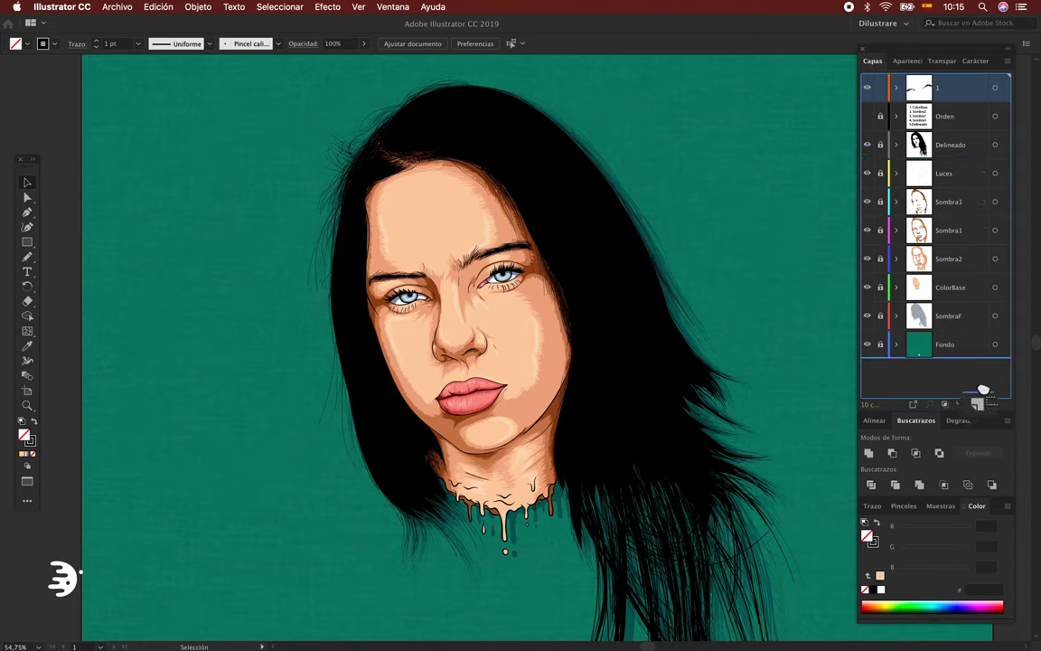
left_click_drag(980, 403, 979, 404)
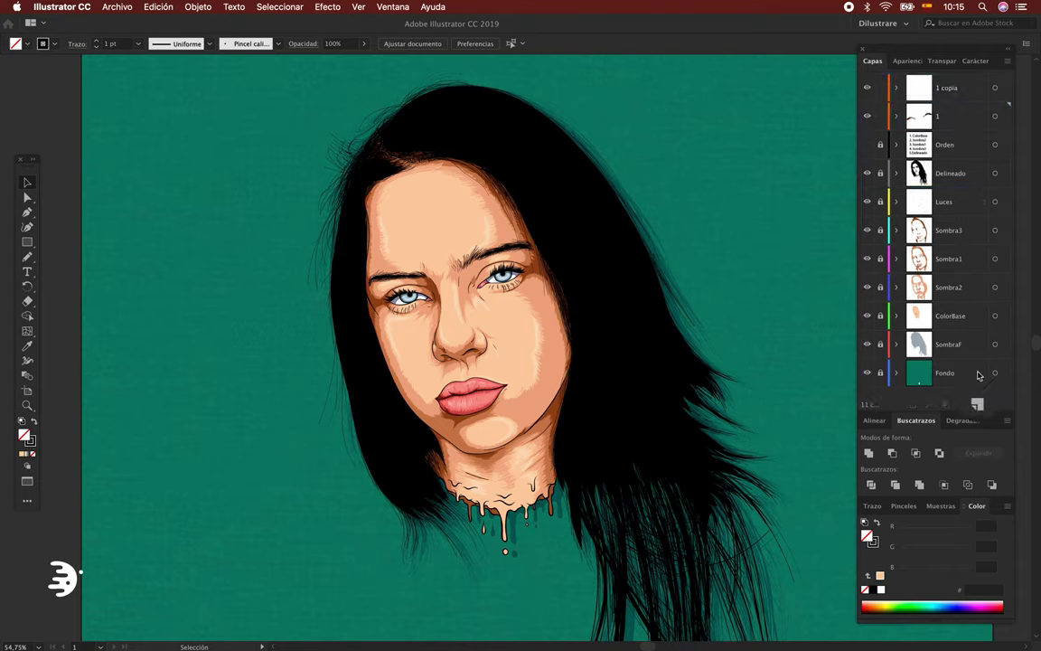
double_click(949, 88)
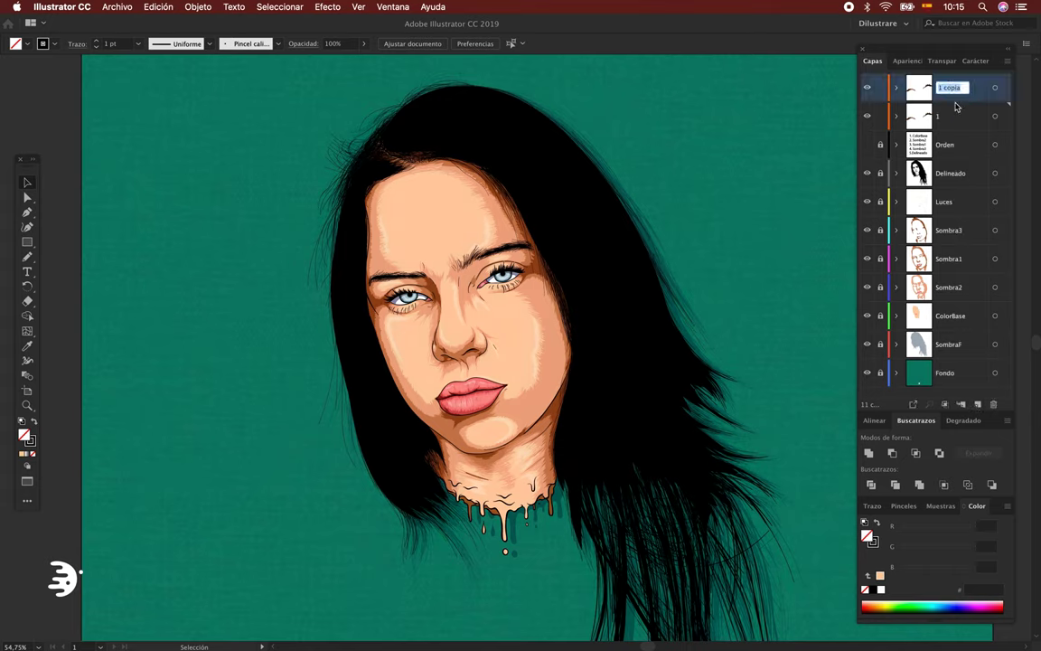
key("Return")
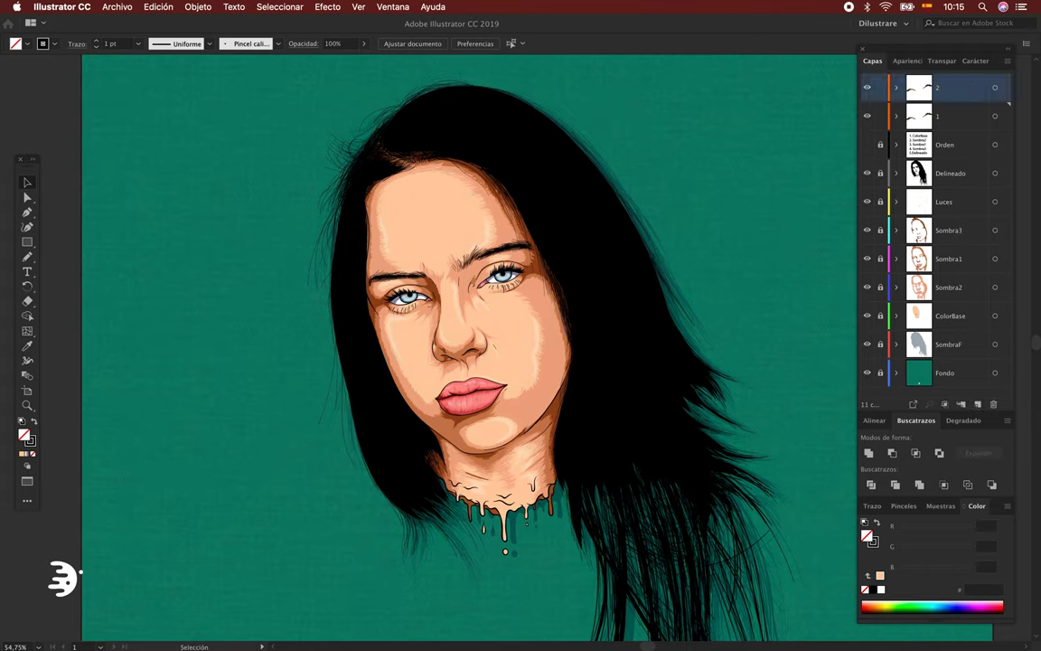
left_click(896, 87)
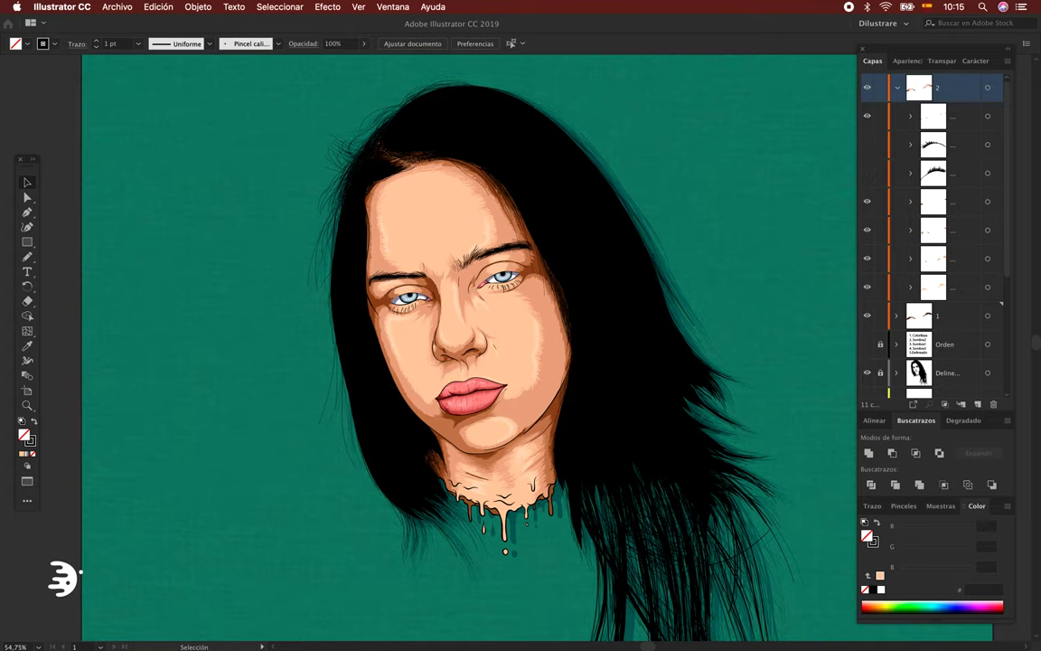
scroll(496, 270, "up", 5)
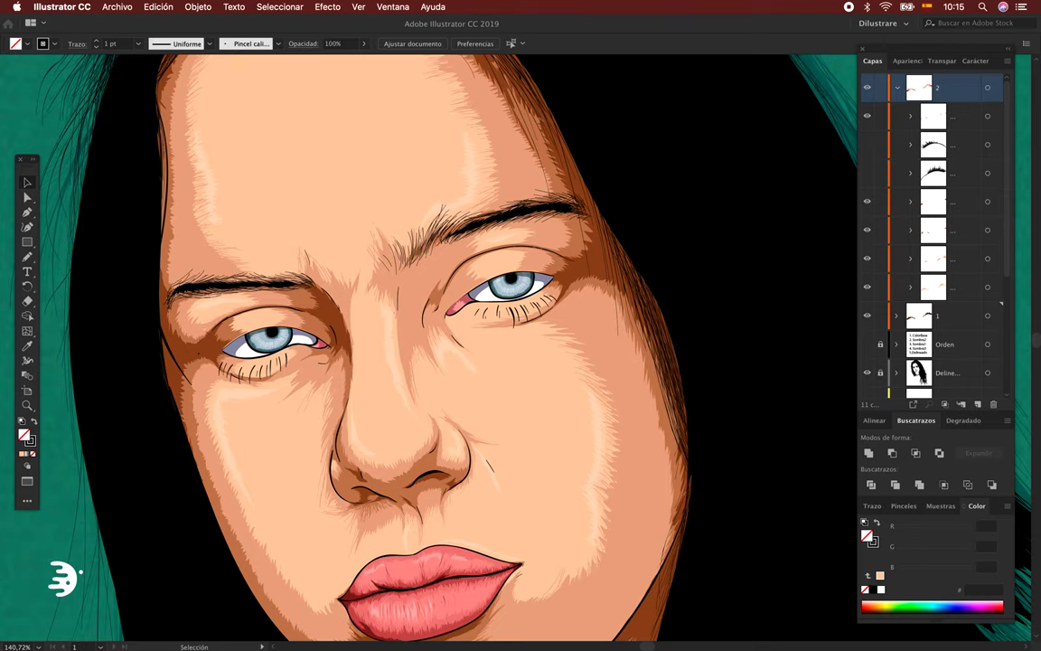
Step: Select layer 2's eyelid shapes and zoom in on the eye for anchor editing
scroll(521, 344, "left", 3)
left_click(988, 287)
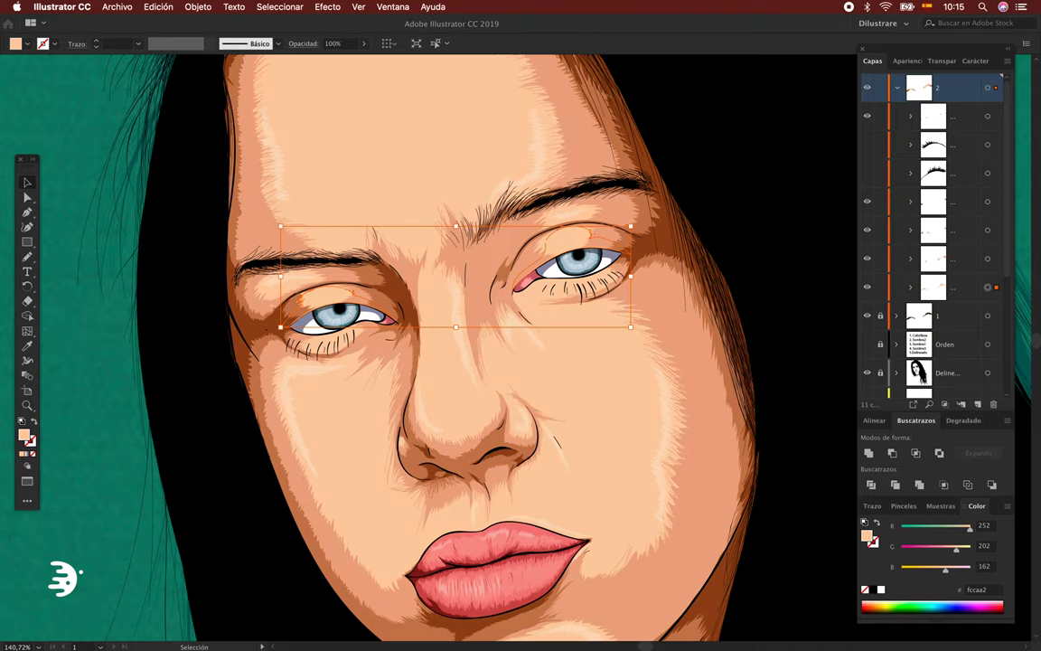
scroll(571, 269, "up", 2)
scroll(571, 270, "up", 2)
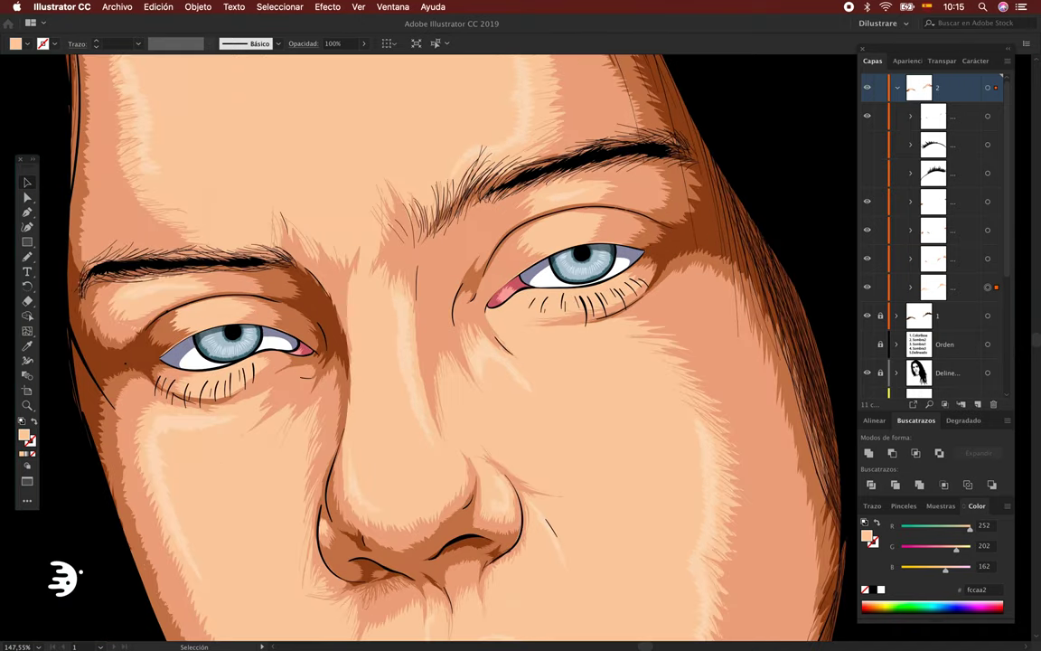
scroll(571, 269, "up", 1)
key("a")
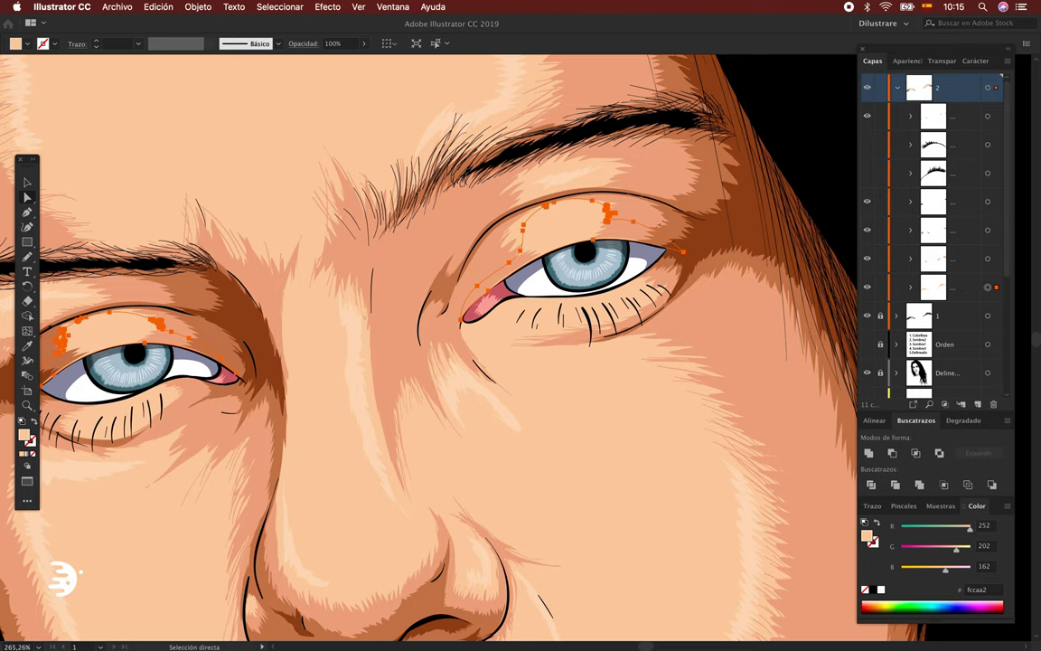
scroll(585, 255, "up", 1)
scroll(586, 255, "up", 1)
scroll(585, 255, "up", 1)
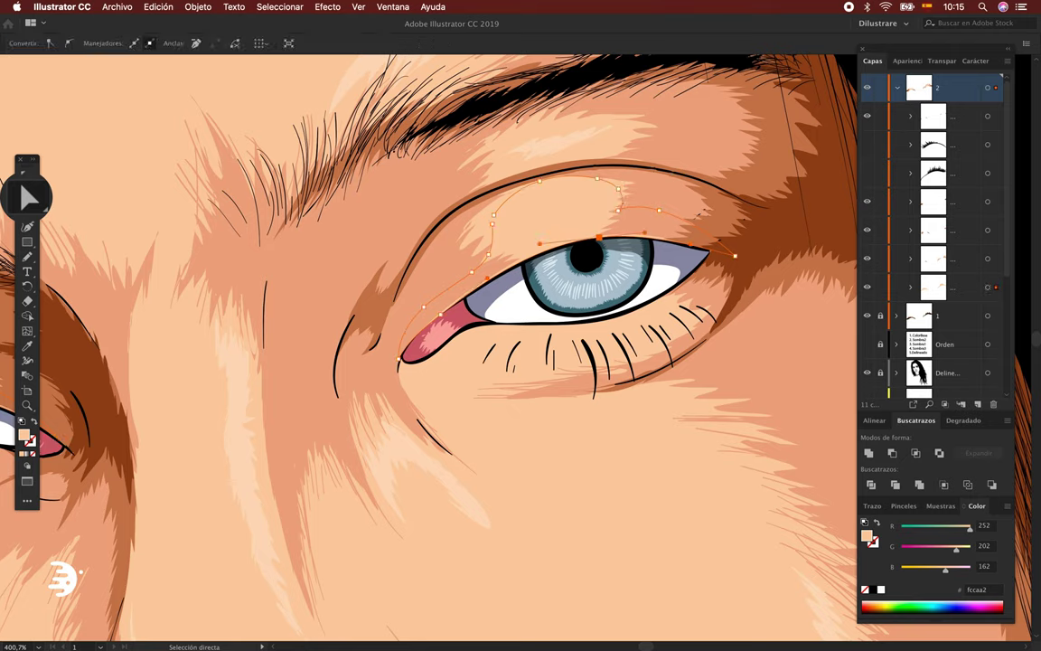
Step: Pull the pink eye-corner shape and outer eyelid anchor lower, then sample a darker skin tone
left_click(542, 242)
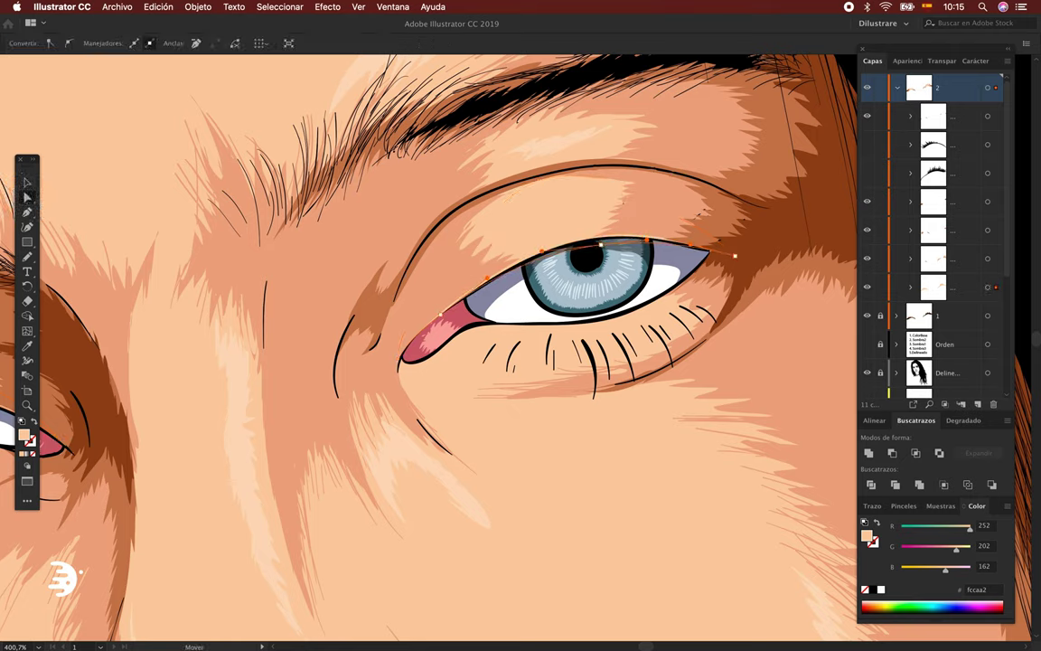
left_click(502, 231, "shift")
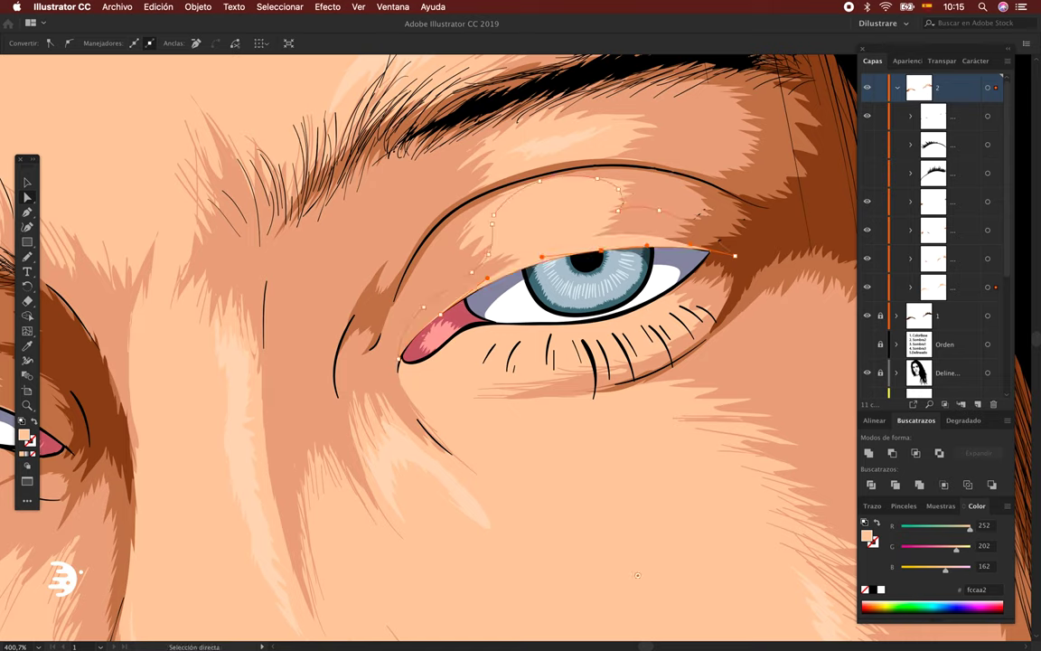
left_click_drag(441, 314, 445, 320)
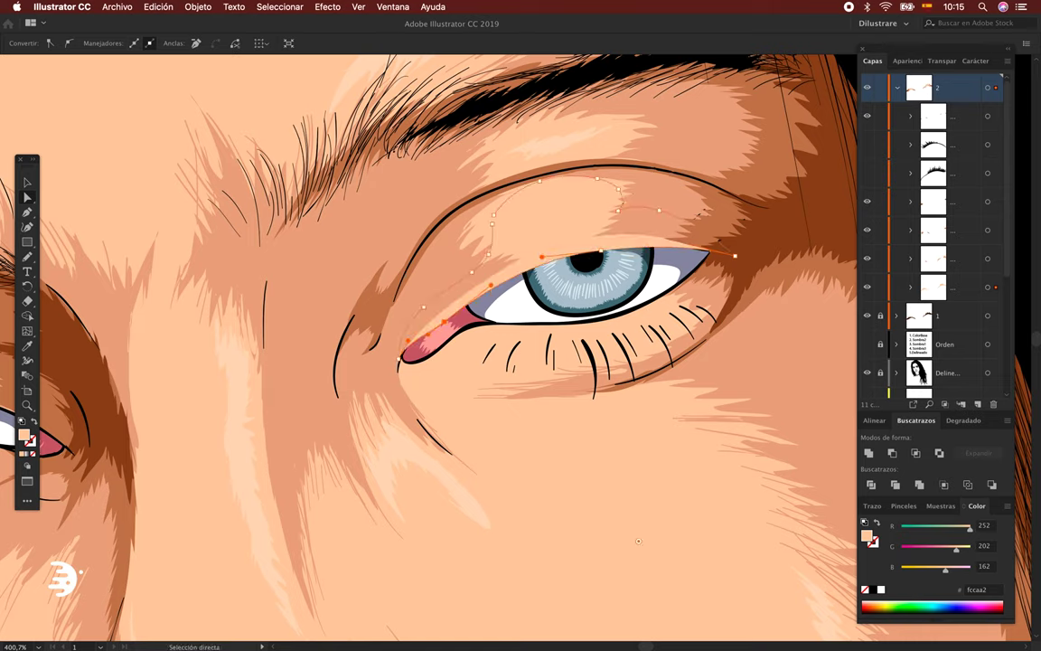
left_click(602, 257)
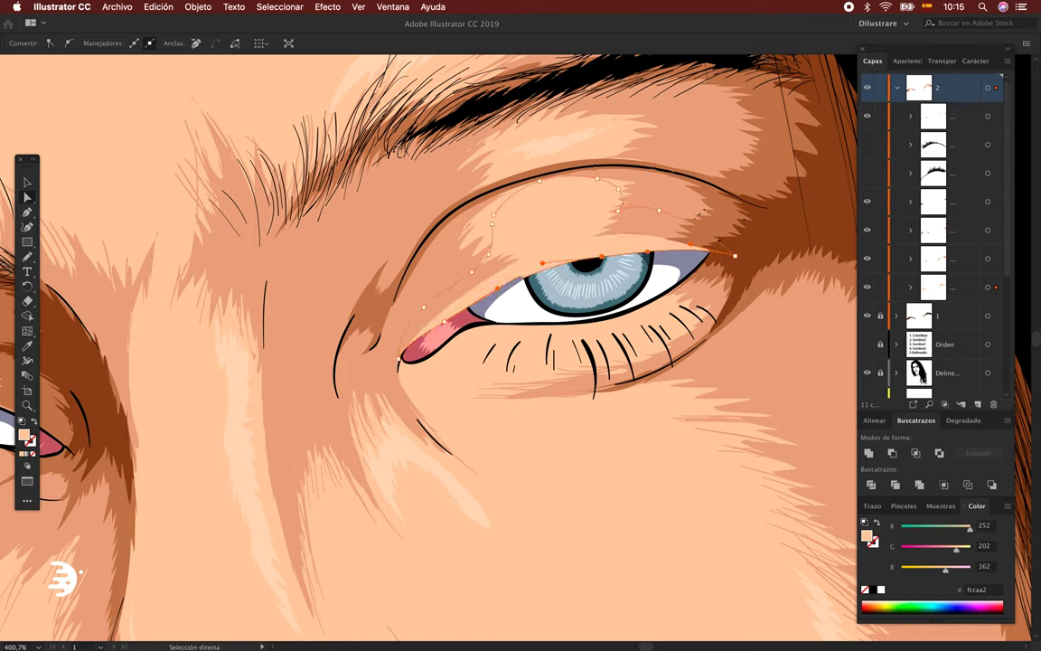
left_click(601, 257)
left_click(701, 214)
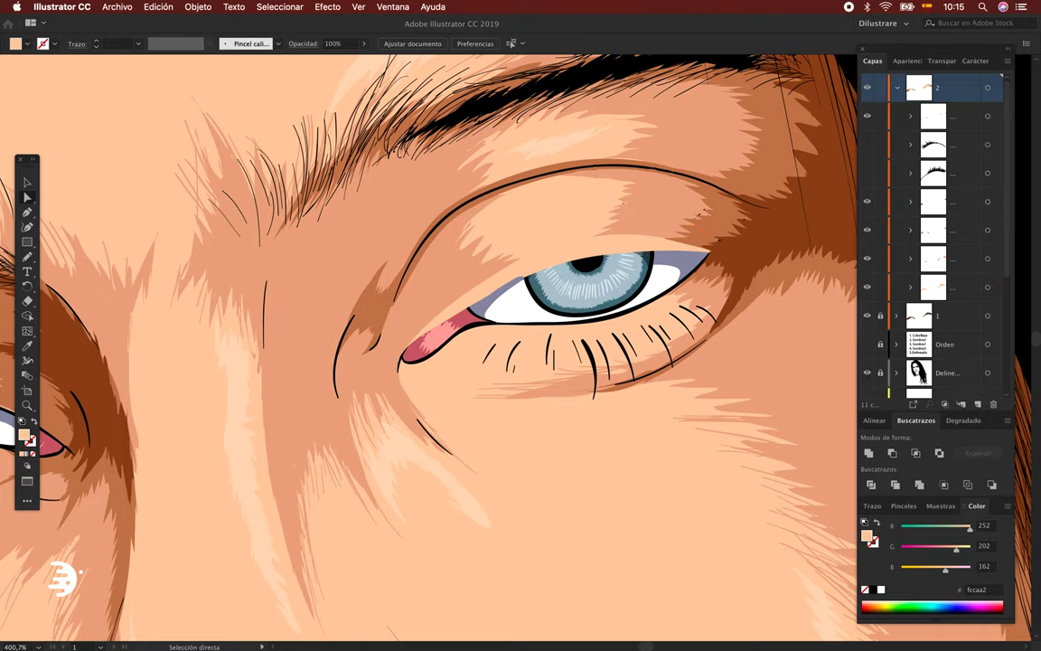
left_click(701, 214)
key("n")
scroll(493, 301, "up", 3)
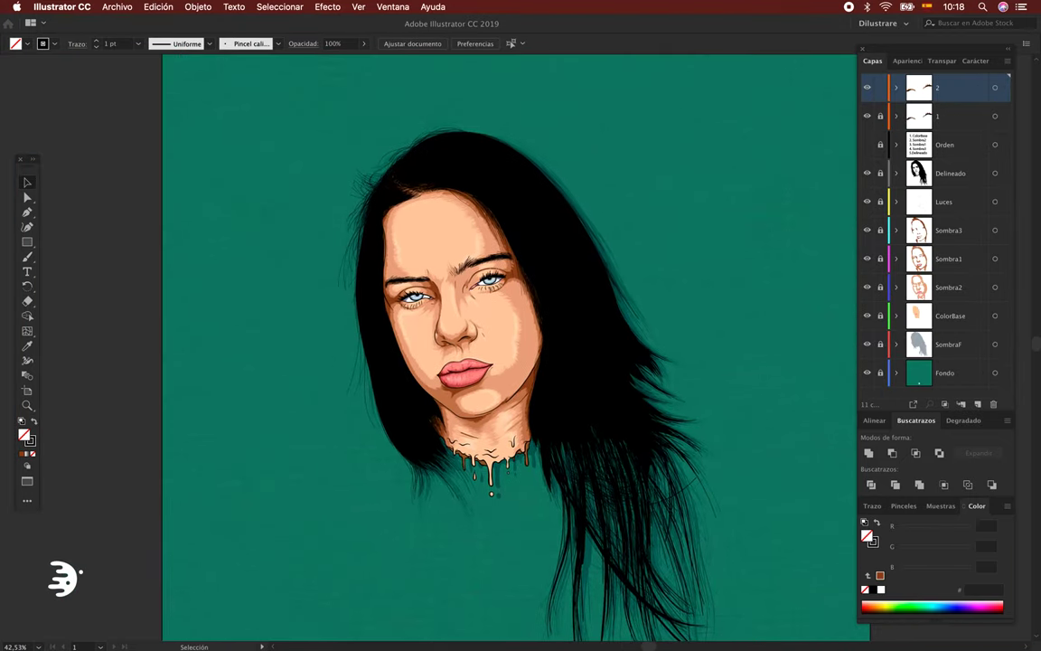
Step: Toggle eyelid layers 1 and 2 off and on to compare, leaving both visible
left_click(868, 87)
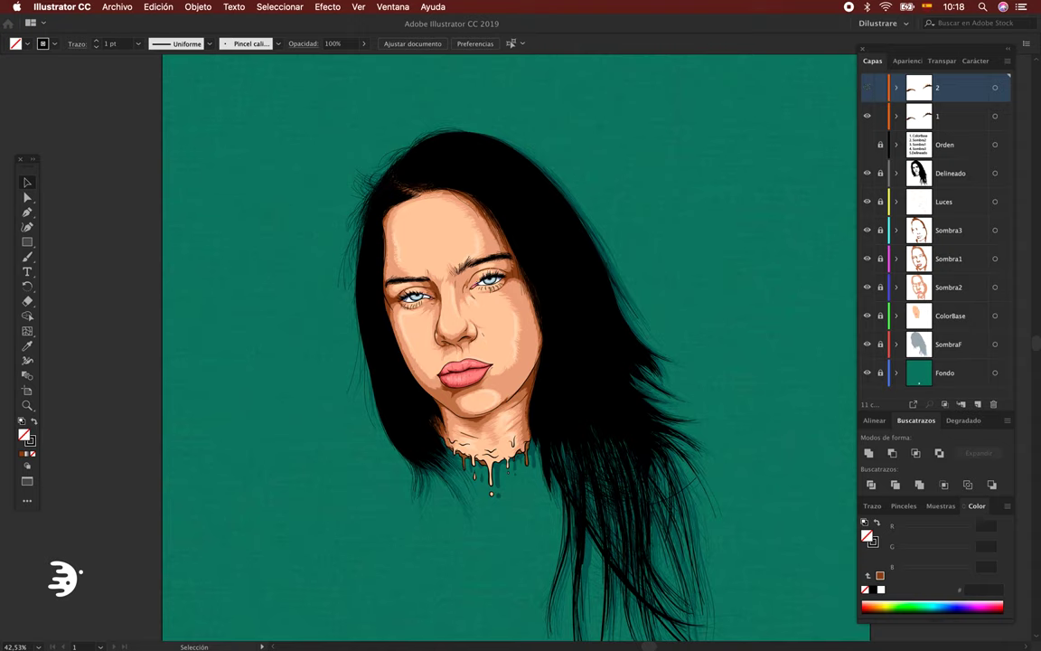
left_click(868, 115)
left_click(868, 116)
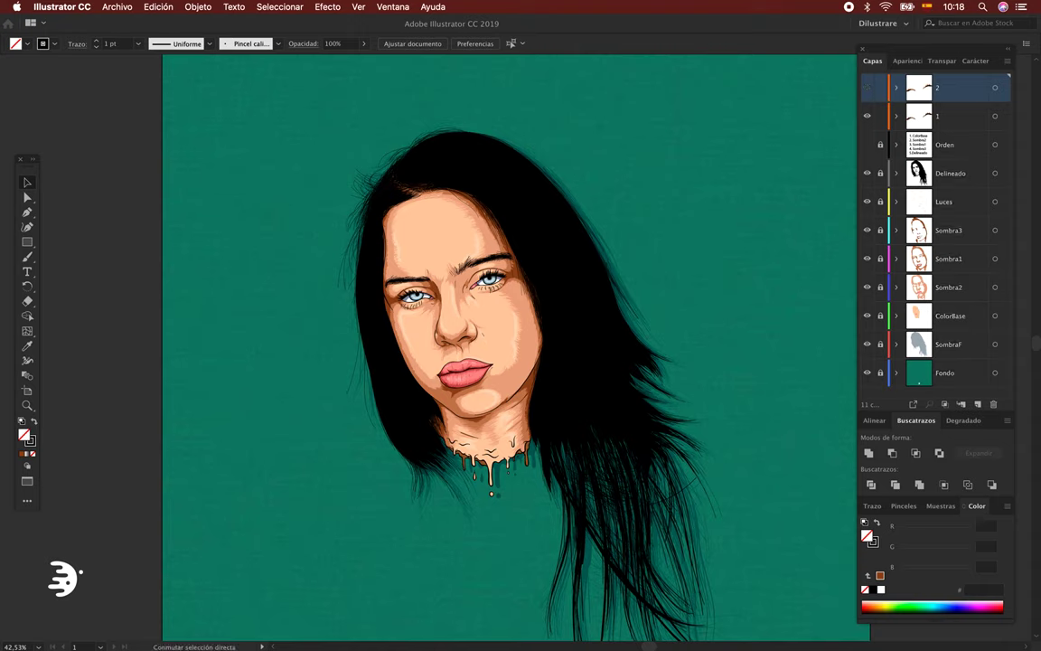
left_click(868, 87)
left_click_drag(868, 87, 868, 116)
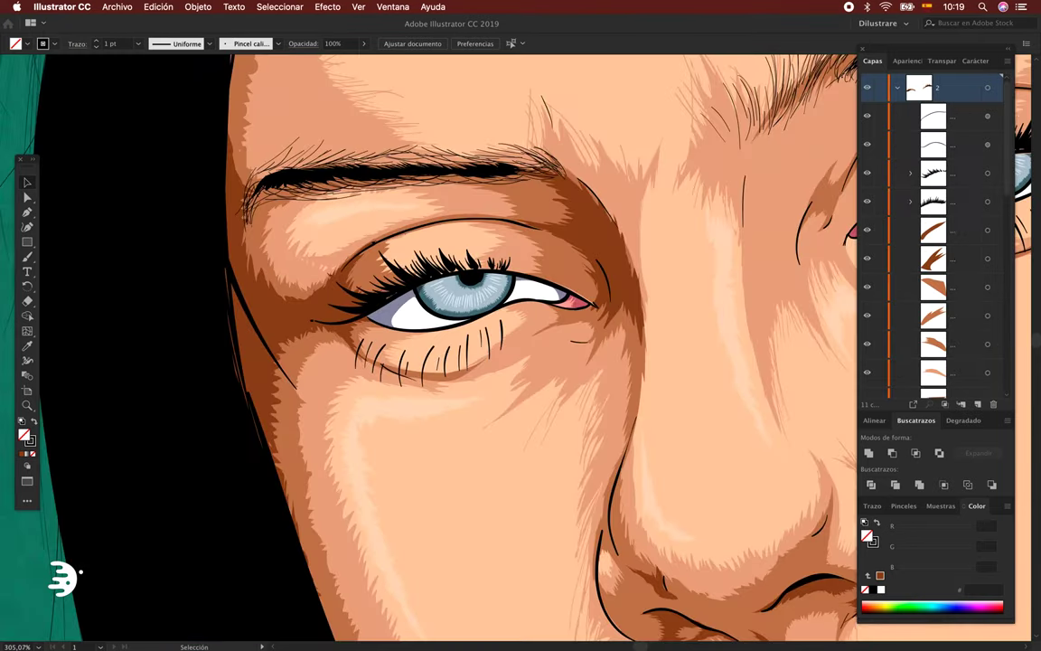
Step: Zoom in, expand layer 2, and draw a Pencil stroke closing the eyelid crease gap
key("super+plus")
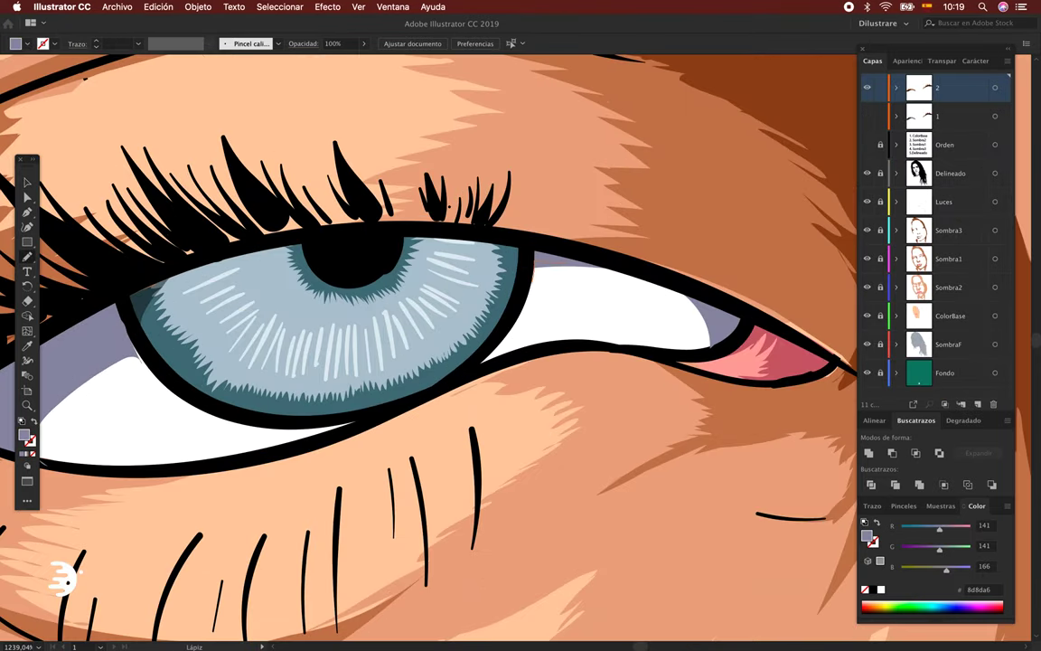
left_click(896, 87)
scroll(429, 343, "right", 10)
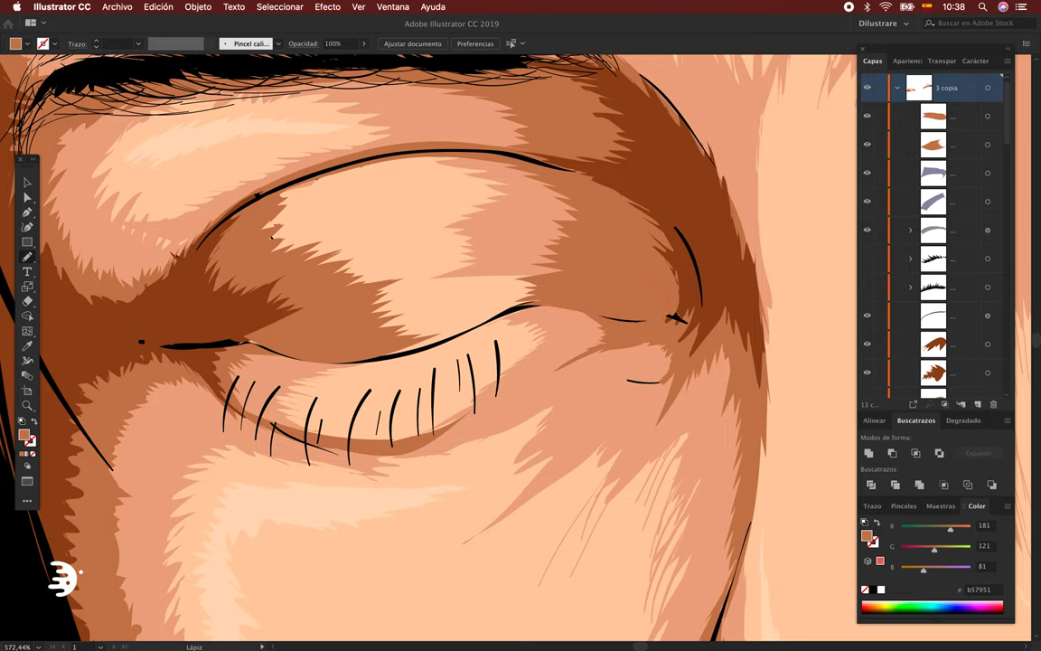
left_click_drag(524, 306, 676, 318)
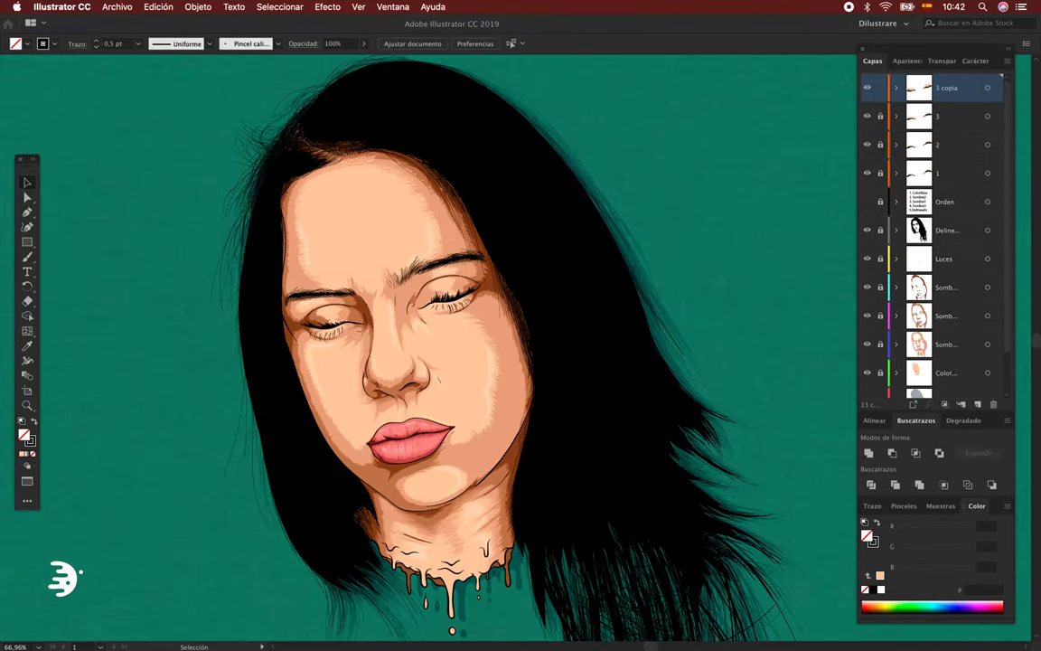
Step: Toggle the closed-eye layers 3, 2 and 1 to preview them over the portrait
mouse_move(868, 172)
left_mouse_down()
mouse_move(868, 116)
mouse_move(868, 173)
left_mouse_up()
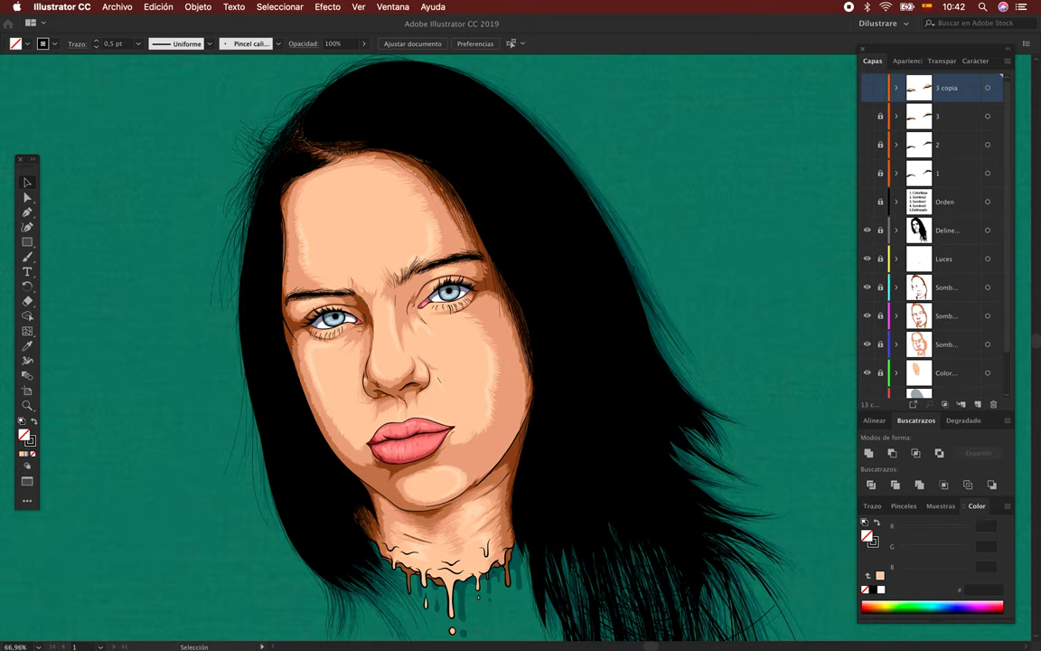
scroll(683, 352, "down", 2)
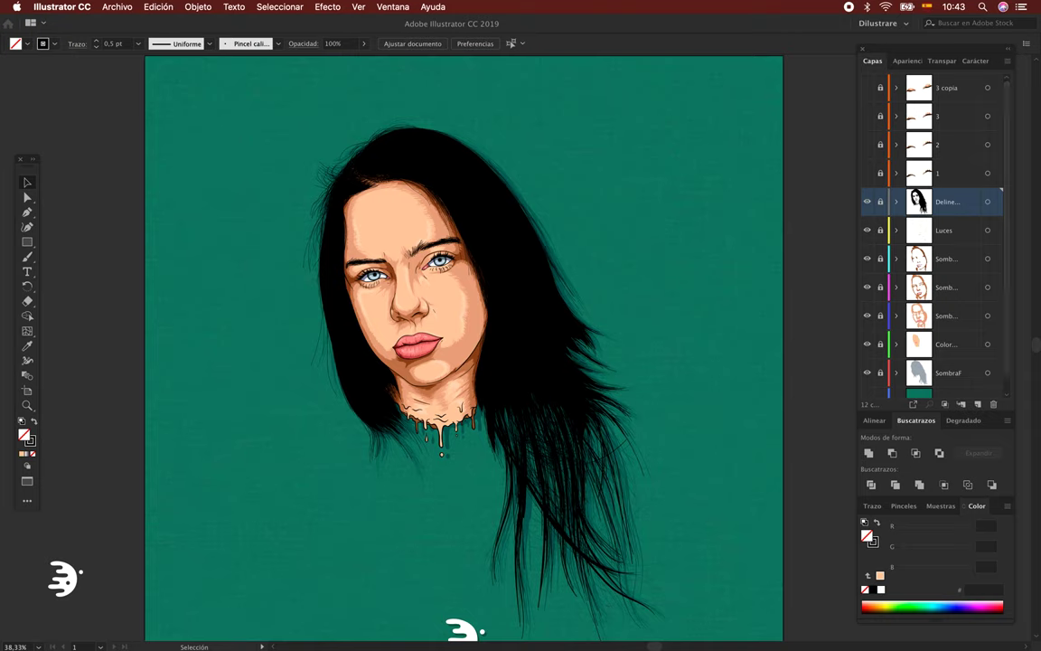
Step: Zoom out and pan across the portrait to review the grey hair on Capa 13
scroll(932, 235, "down", 2)
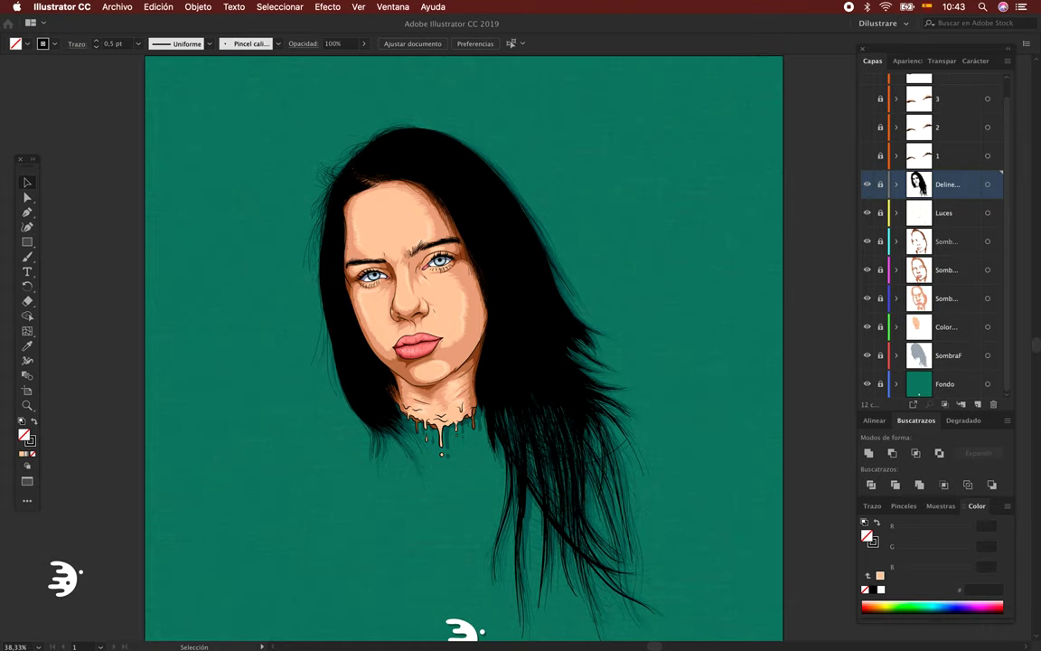
scroll(687, 262, "down", 1)
scroll(765, 232, "down", 2)
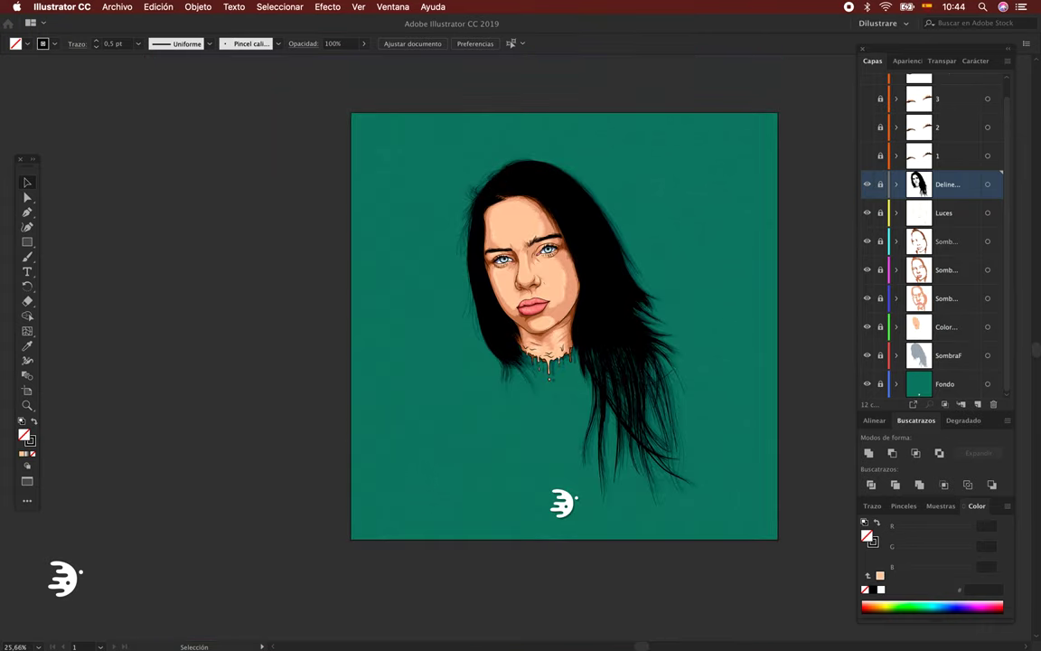
scroll(493, 341, "right", 5)
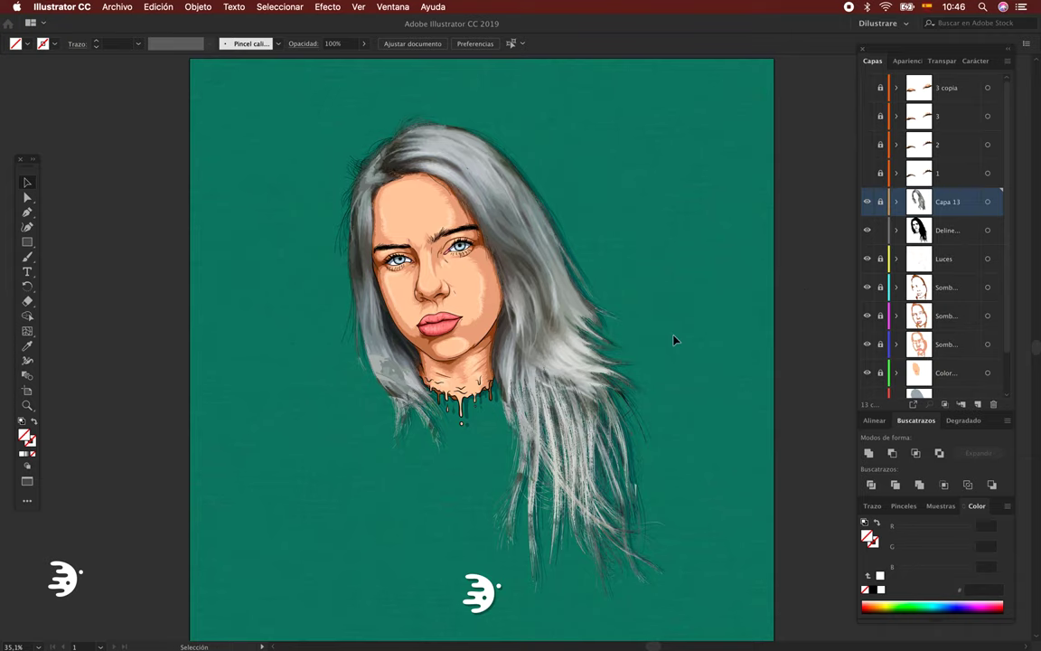
scroll(709, 349, "left", 2)
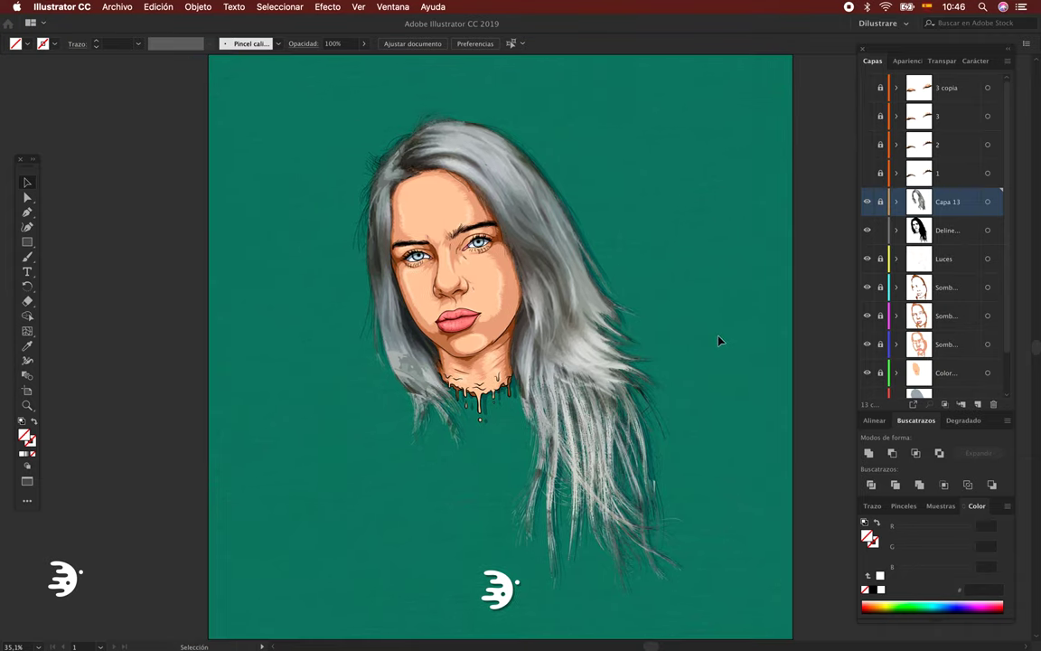
scroll(719, 340, "down", 1)
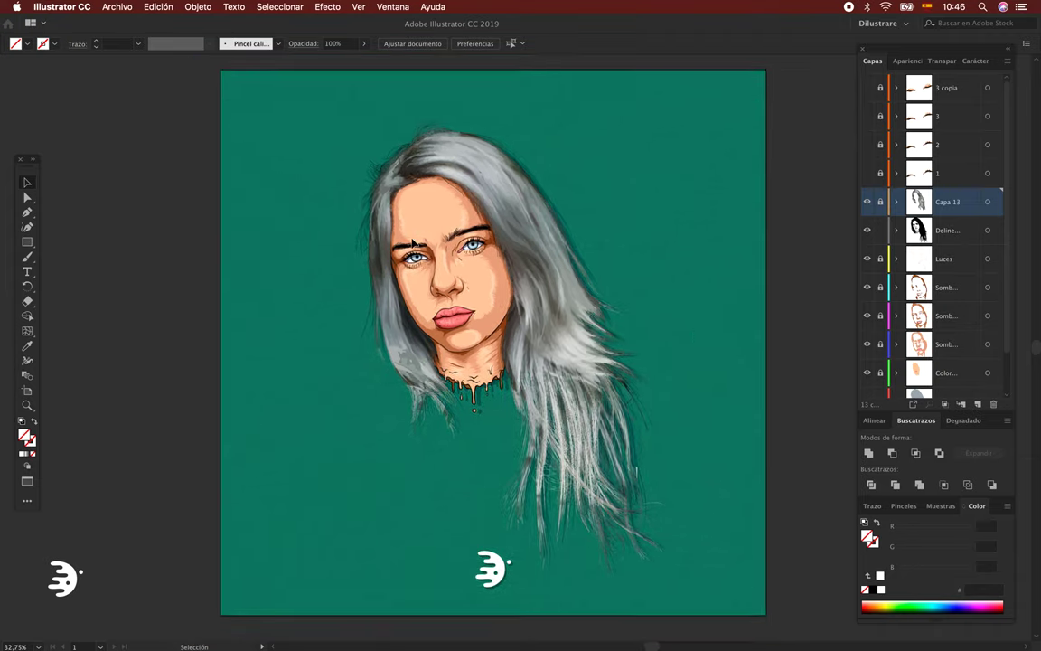
Step: Export the grey-haired portrait to the desktop as 1.png at 300 ppi, replacing the existing file
left_click(117, 7)
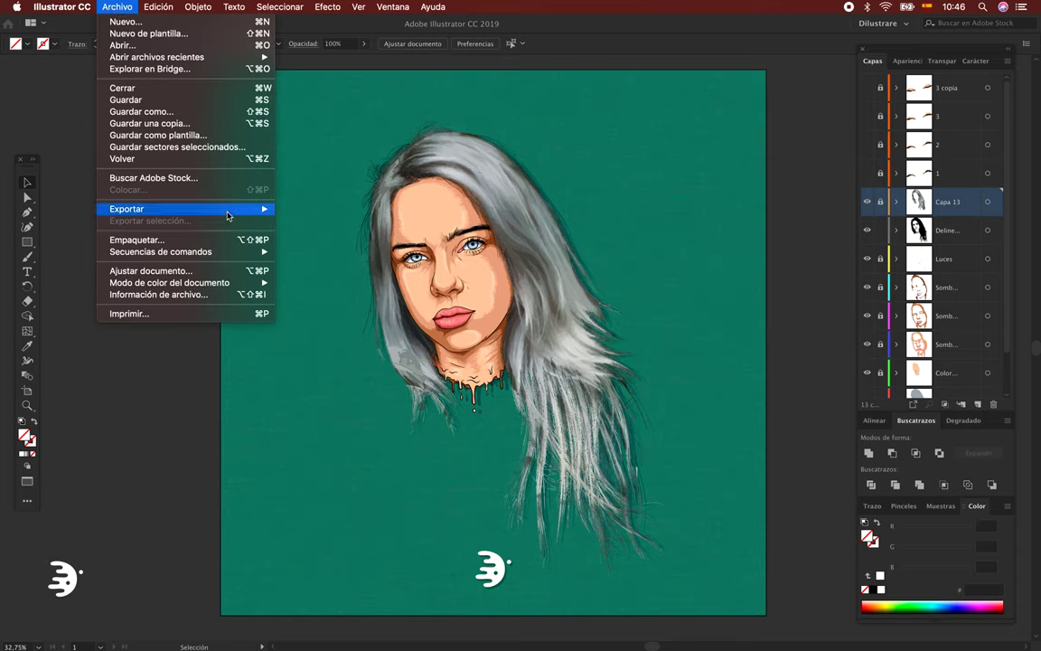
mouse_move(127, 208)
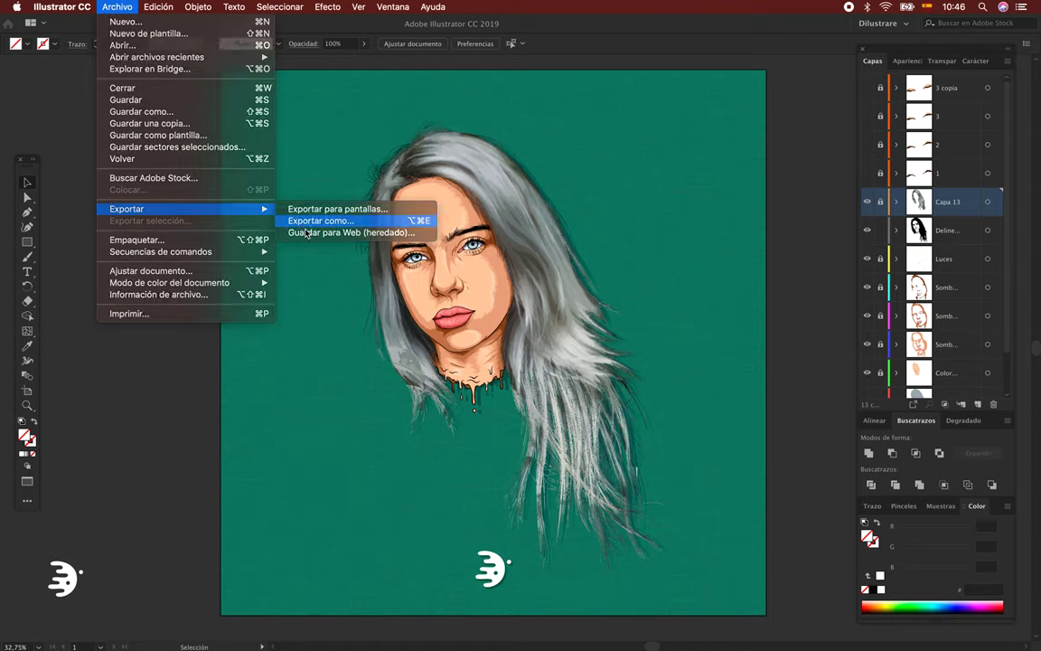
left_click(300, 223)
left_click(308, 236)
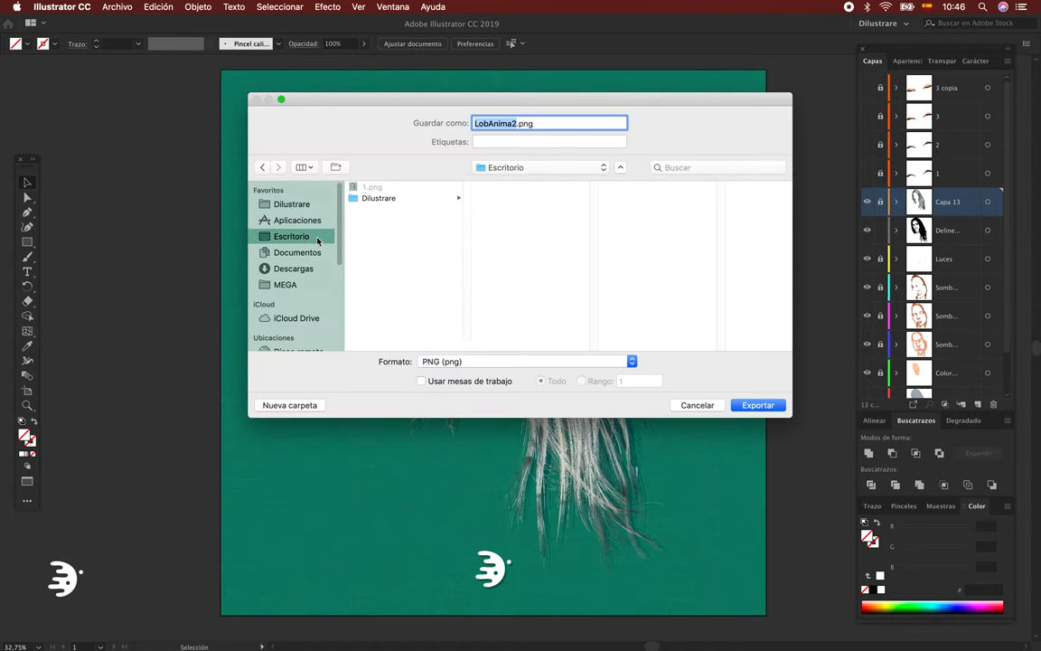
type("1")
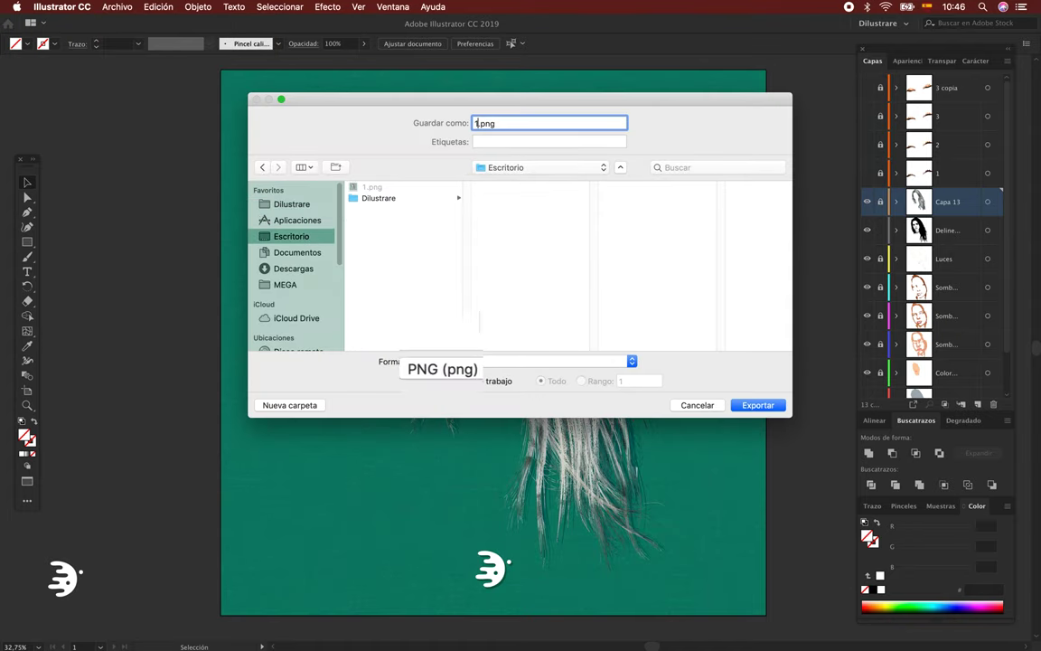
key("Return")
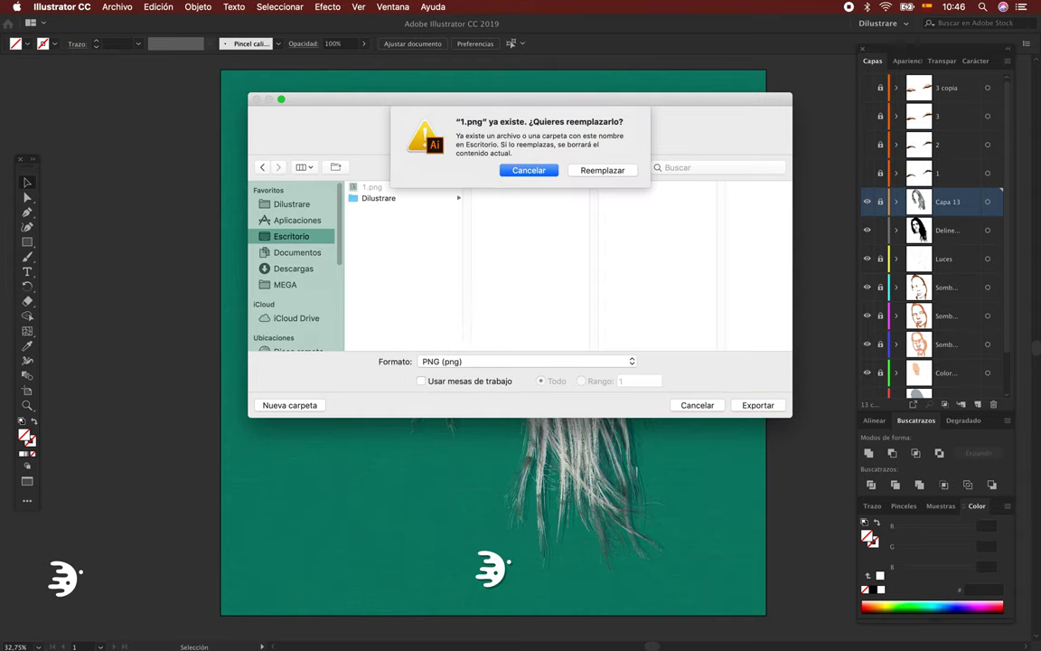
key("Escape")
key("Return")
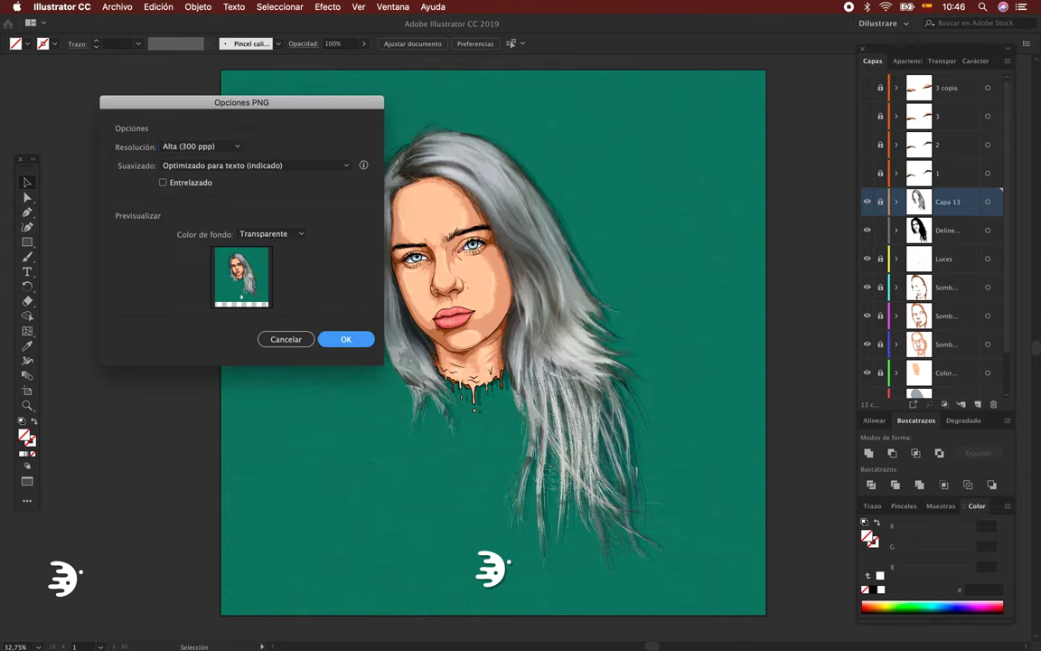
key("Return")
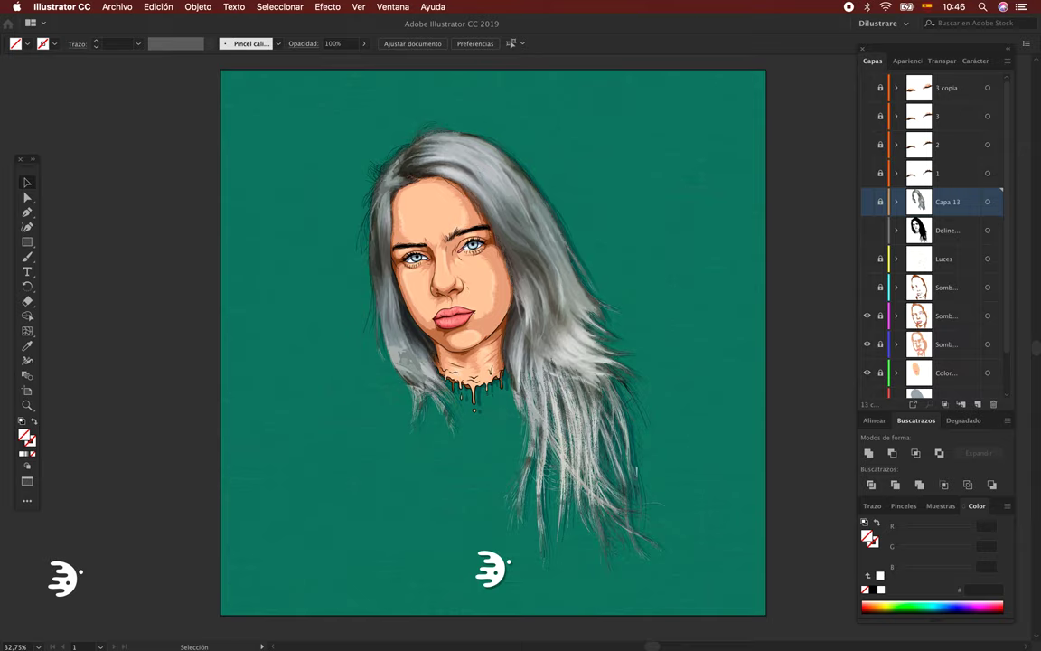
scroll(931, 235, "down", 2)
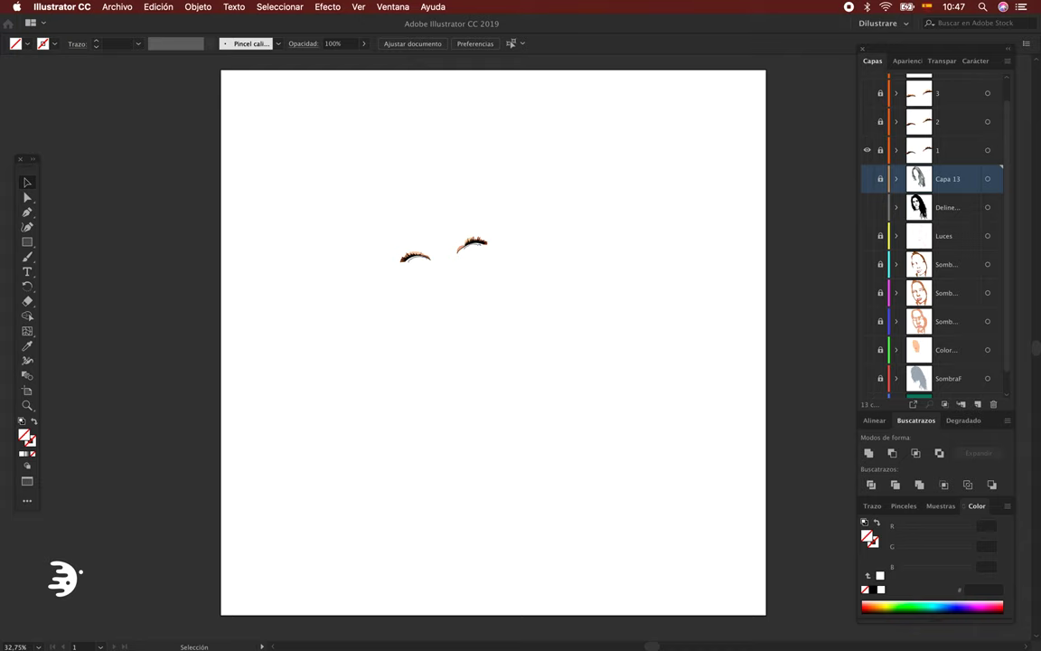
Step: Export eyelid layer 1 to the desktop as a transparent Capa1.png
left_click(117, 6)
mouse_move(127, 209)
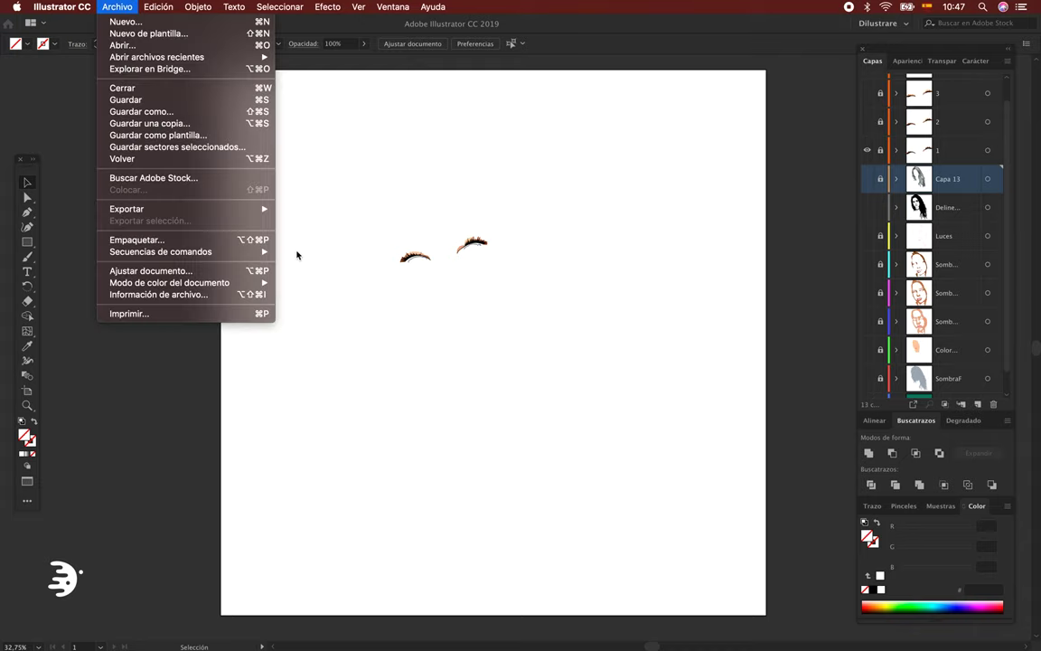
left_click(349, 219)
type("2")
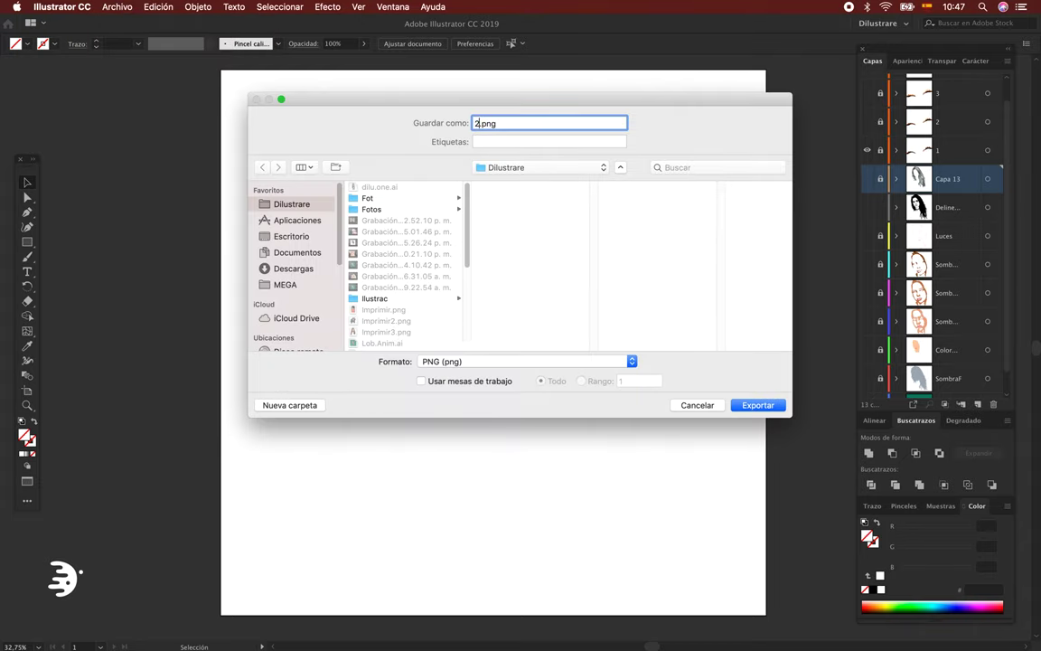
key("BackSpace")
type("Capa1")
left_click(286, 238)
left_click(758, 405)
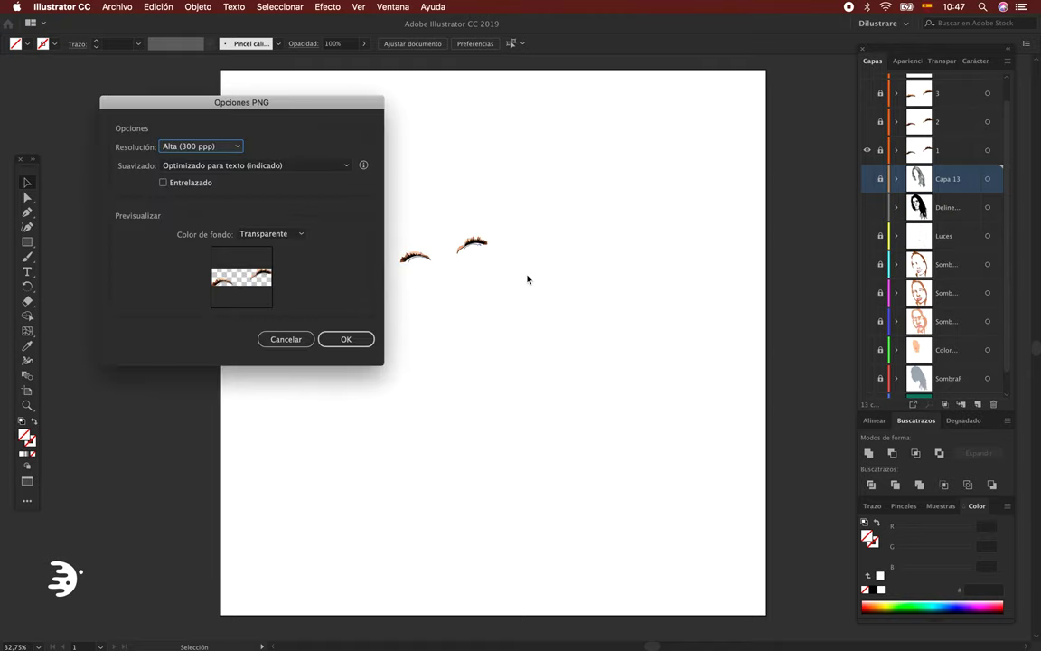
left_click(346, 340)
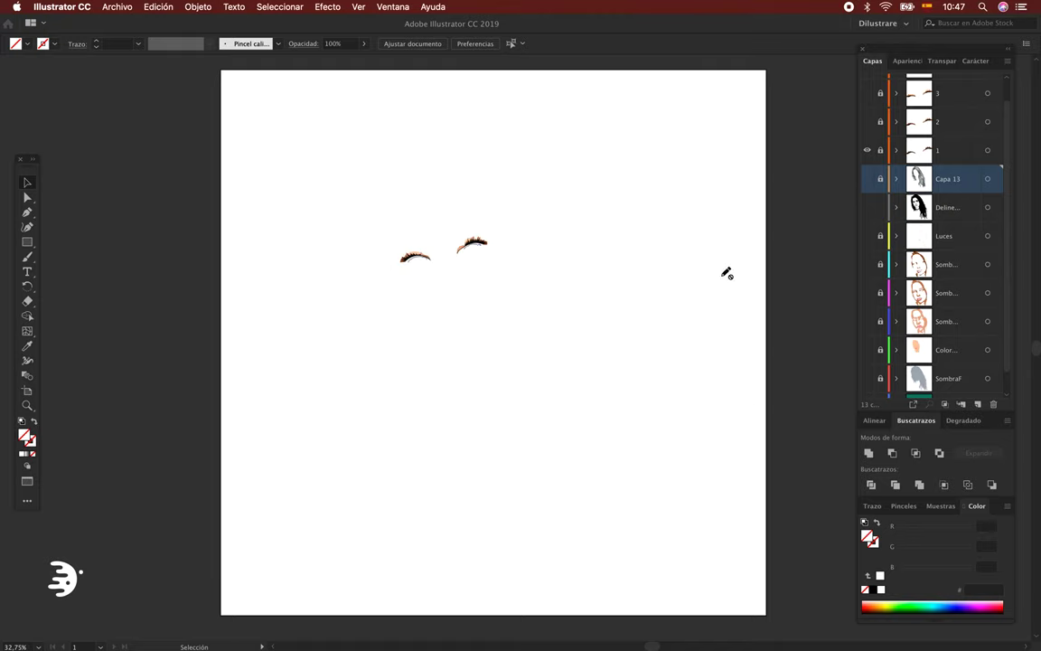
Step: Hide layer 1, show eyelid layer 2, and export it as Cejas2
left_click(881, 152)
left_click(868, 152)
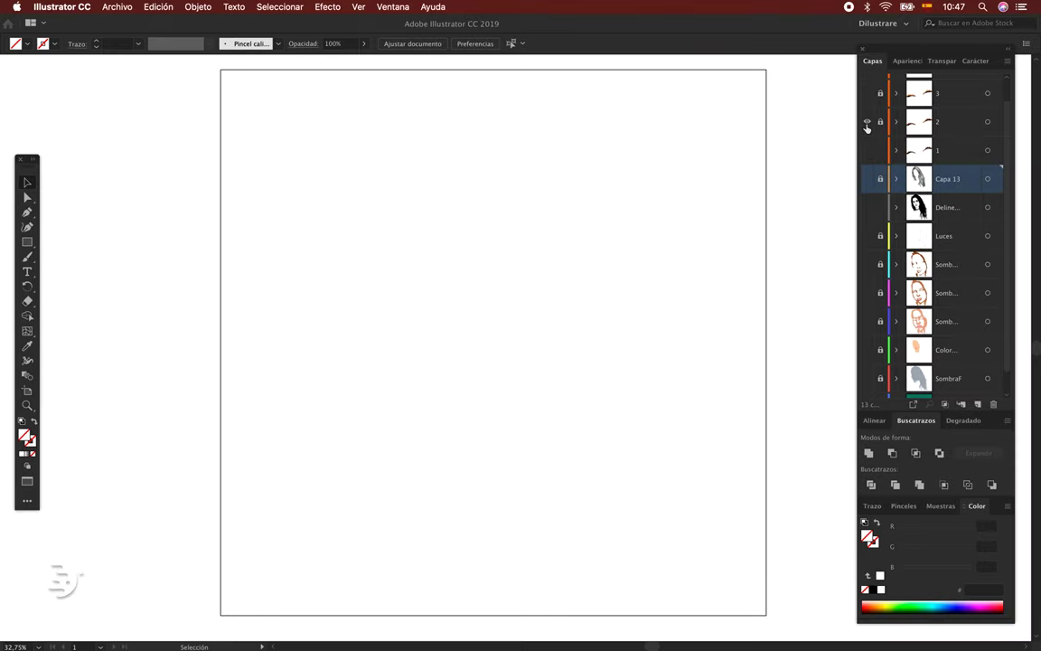
left_click(867, 122)
left_click(117, 6)
left_click(344, 222)
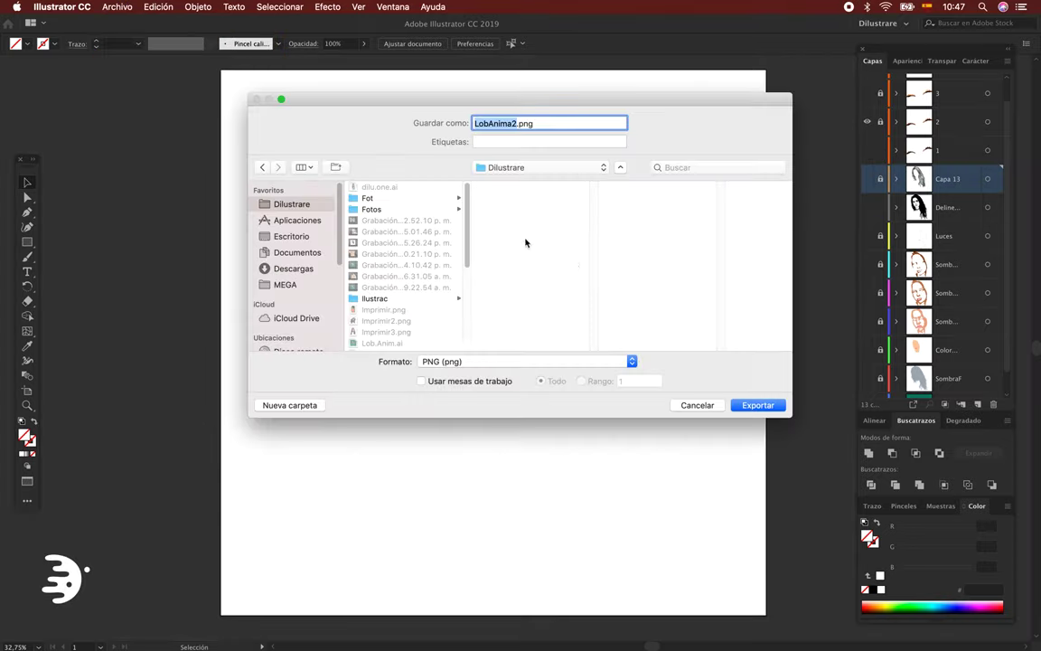
type("Cejas2")
key("Return")
key("Return")
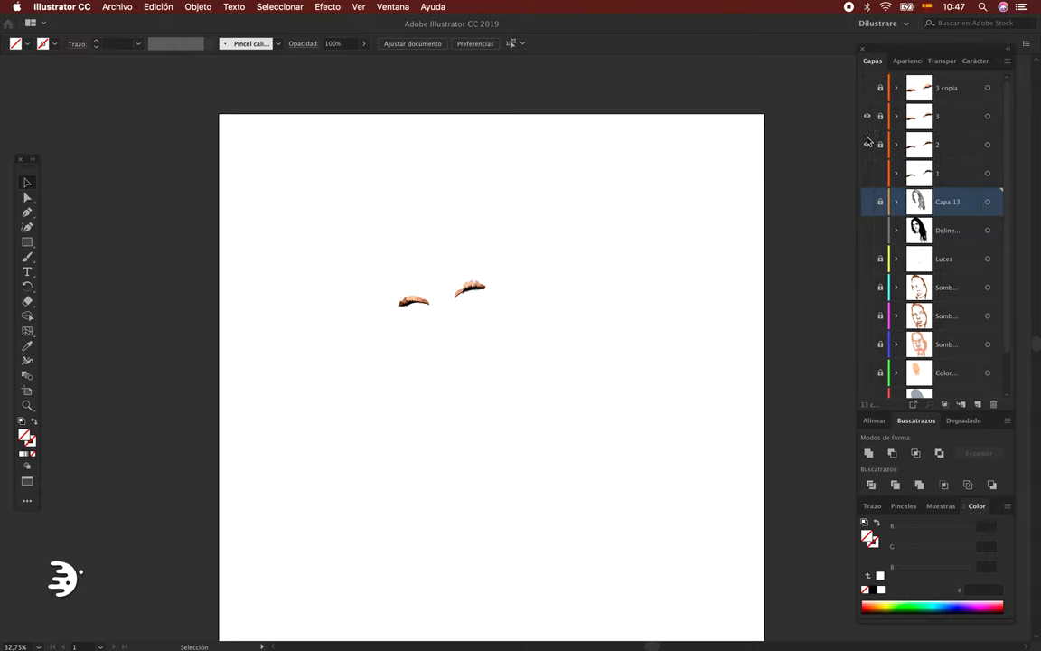
left_click(117, 7)
left_click(343, 221)
left_click(262, 212)
key("Return")
left_click(867, 116)
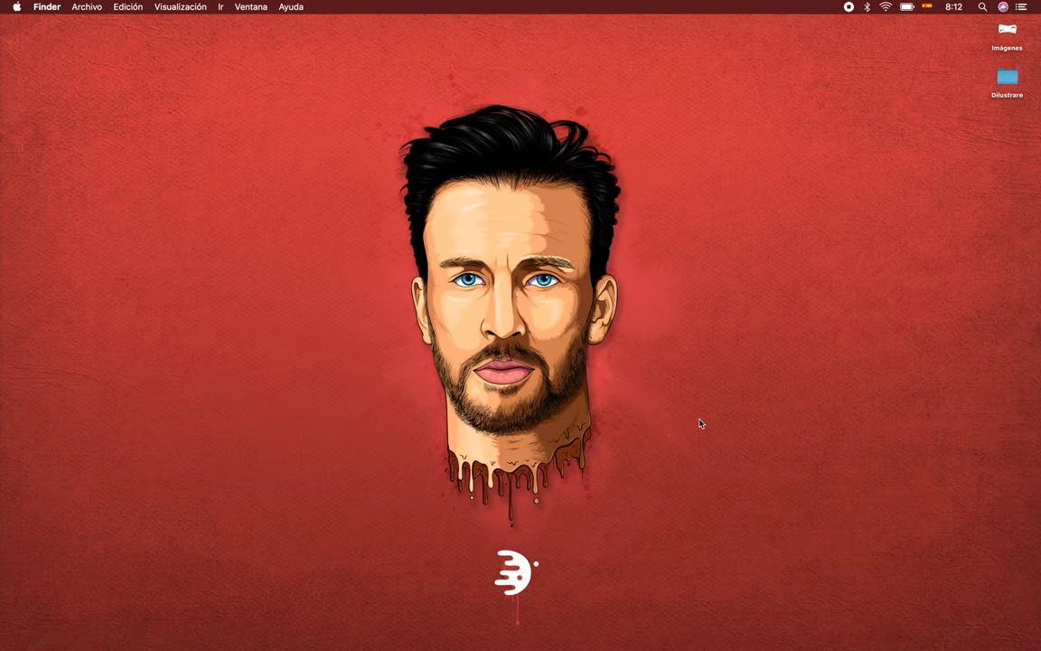
Step: Expand the desktop Imágenes stack to show Capa1–4.png and Original.png, then return to Photoshop's space
left_click(1007, 32)
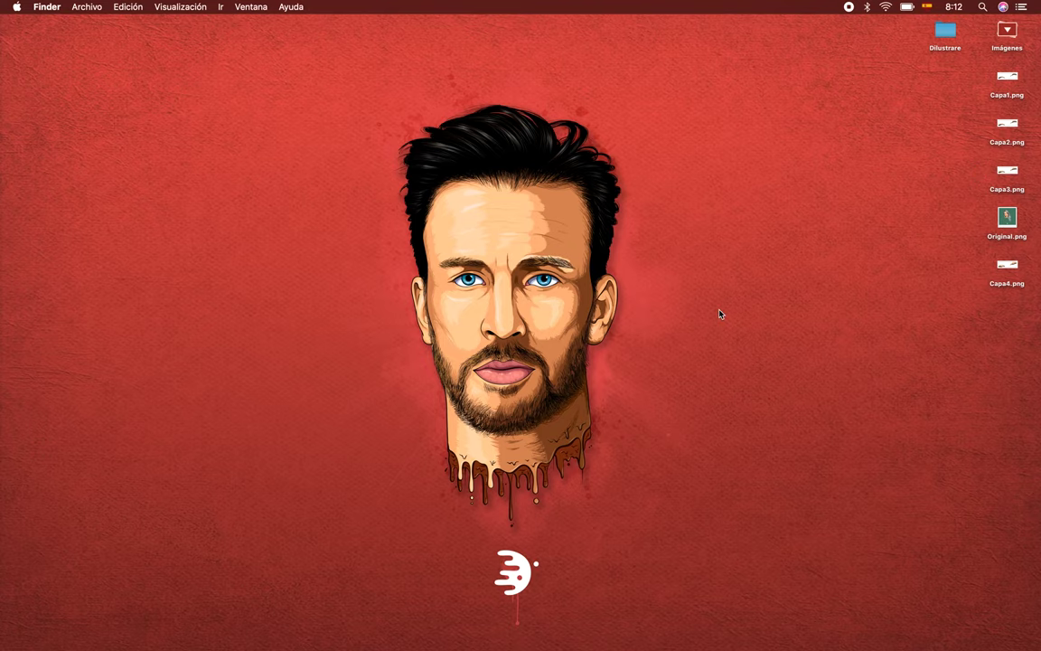
key("ctrl+Left")
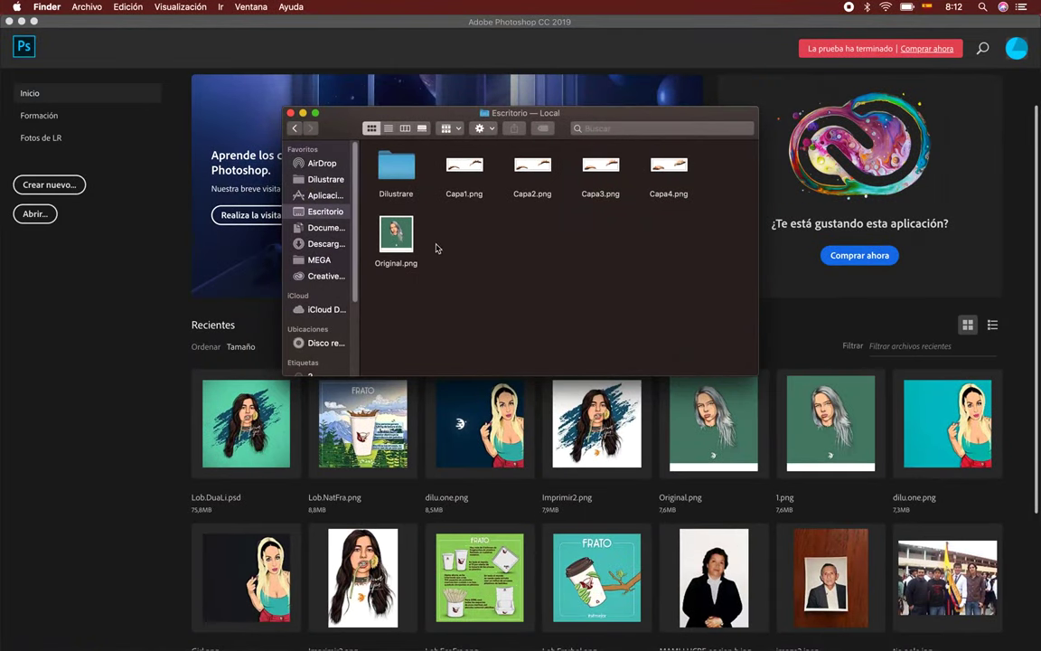
Step: Open Original.png in Photoshop, dismissing the missing-profile prompt and cancelling the crop
left_click_drag(402, 253, 275, 404)
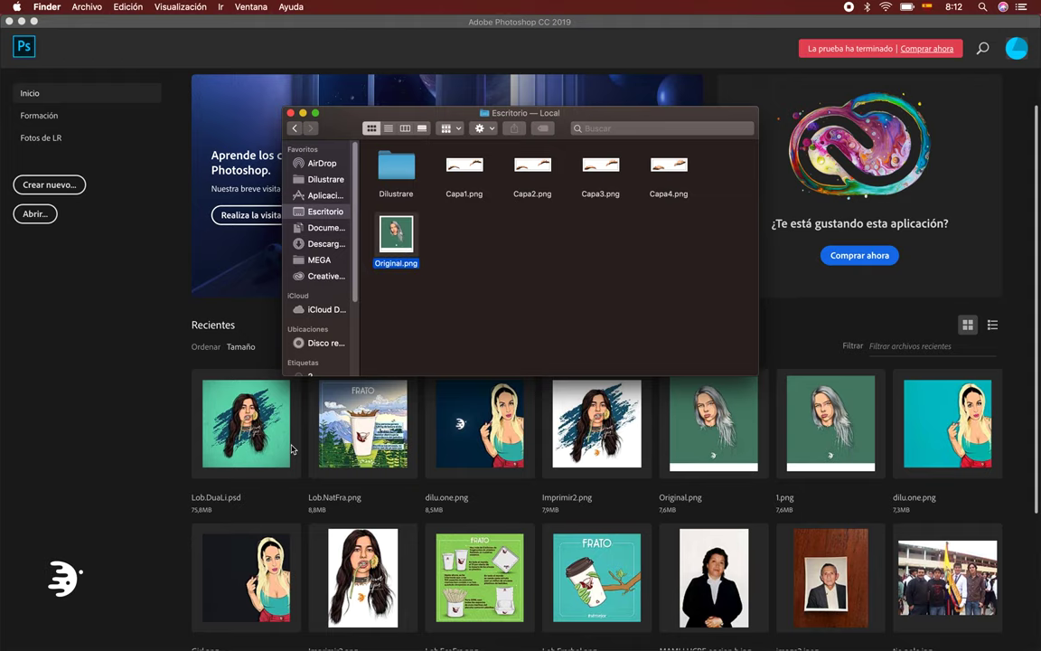
left_click(584, 336)
key("c")
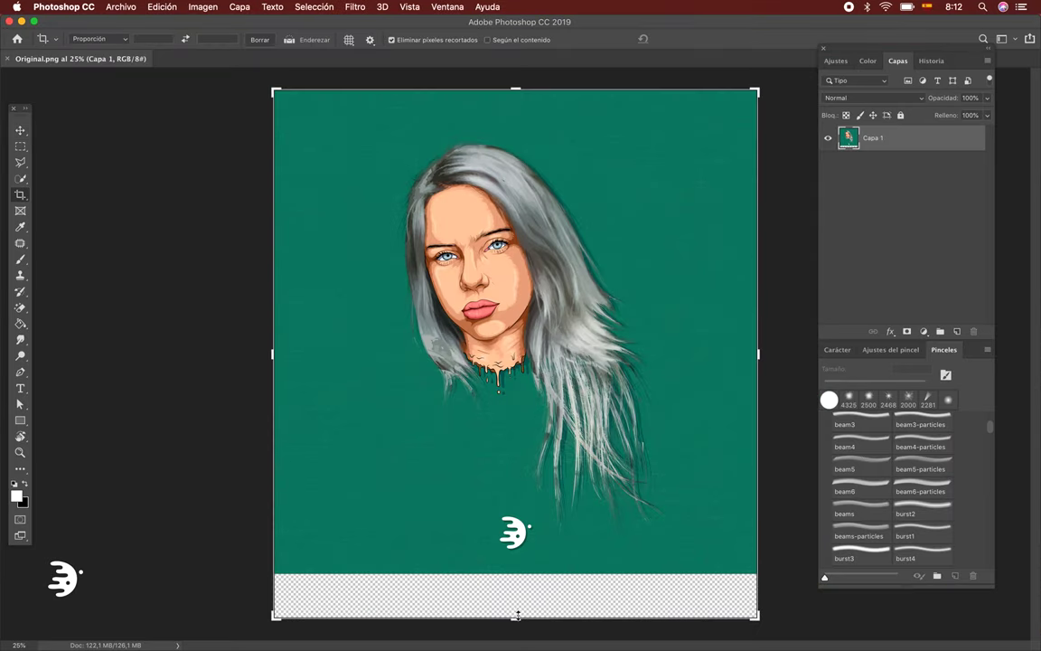
left_click_drag(516, 572, 518, 601)
key("Escape")
Step: Place Capa1.png and the other Capa eyelid images from Finder onto the portrait canvas
key("super+Tab")
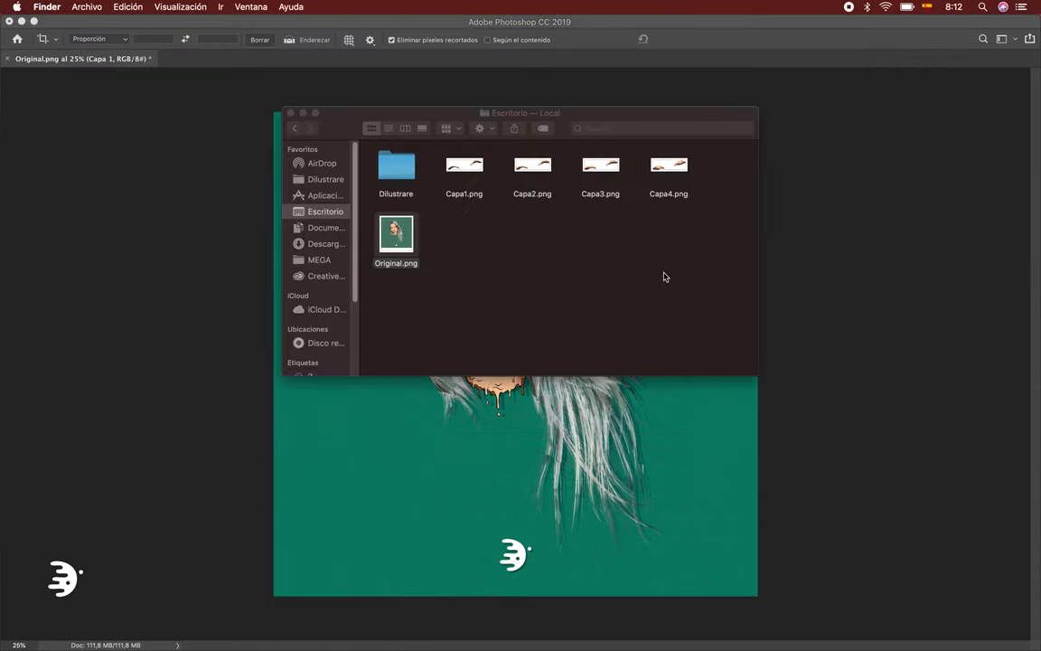
left_click(707, 196)
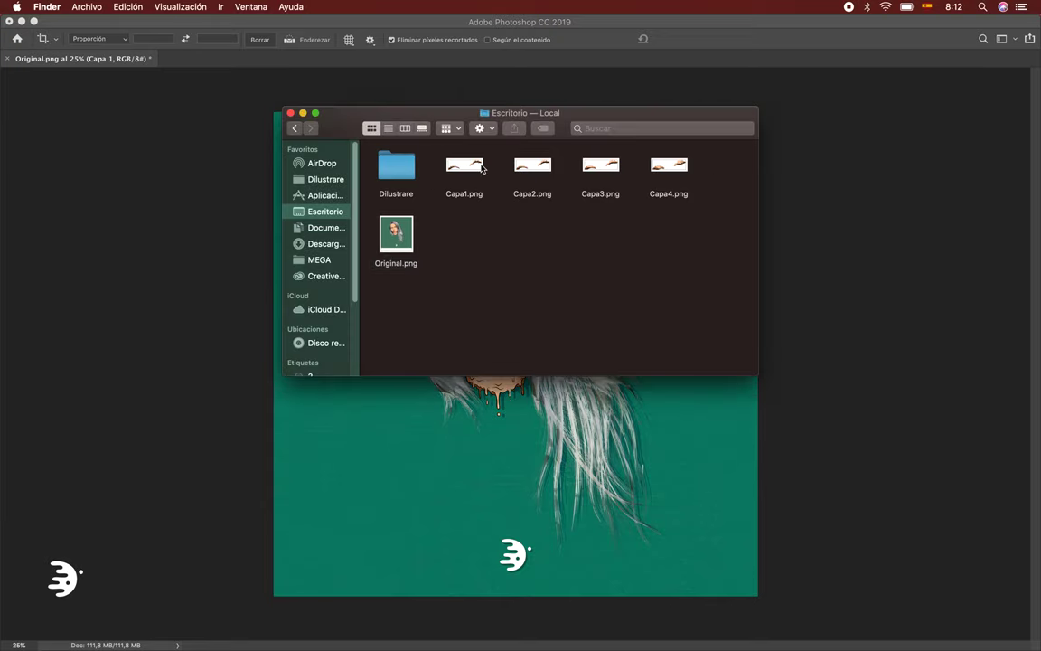
mouse_move(464, 167)
left_mouse_down()
mouse_move(484, 173)
mouse_move(449, 357)
left_mouse_up()
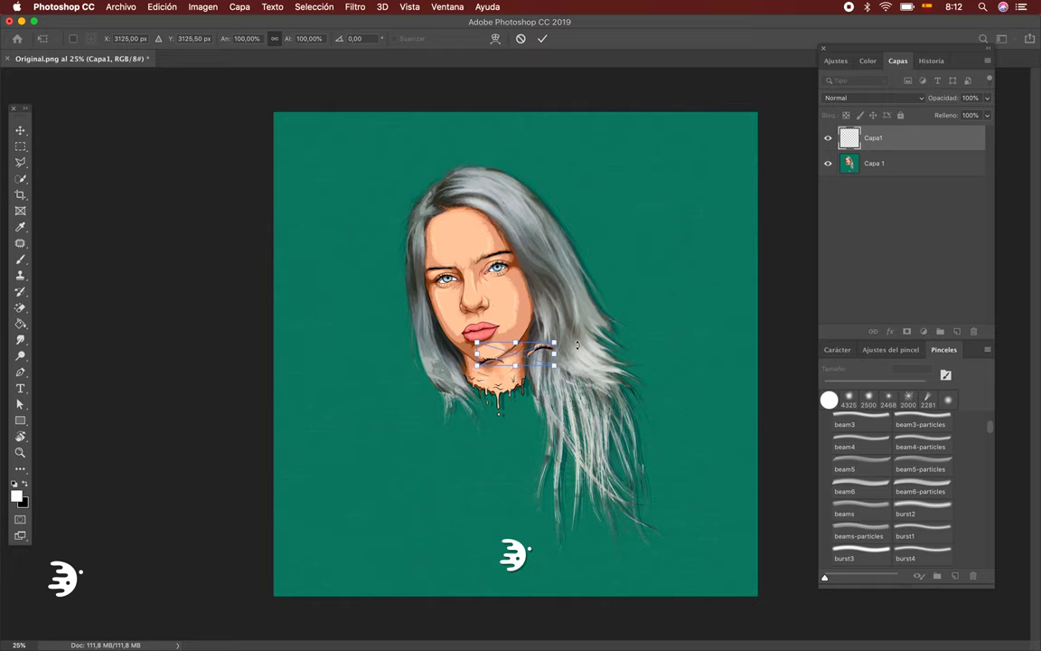
key("Return")
key("super+Tab")
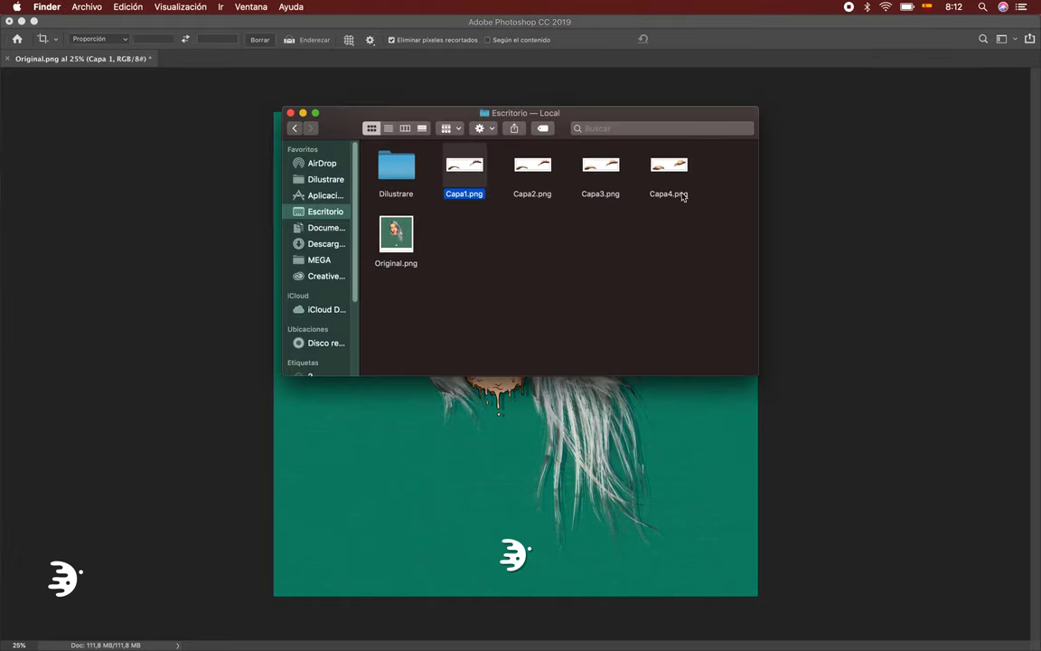
mouse_move(705, 204)
left_mouse_down()
mouse_move(443, 149)
mouse_move(474, 459)
left_mouse_up()
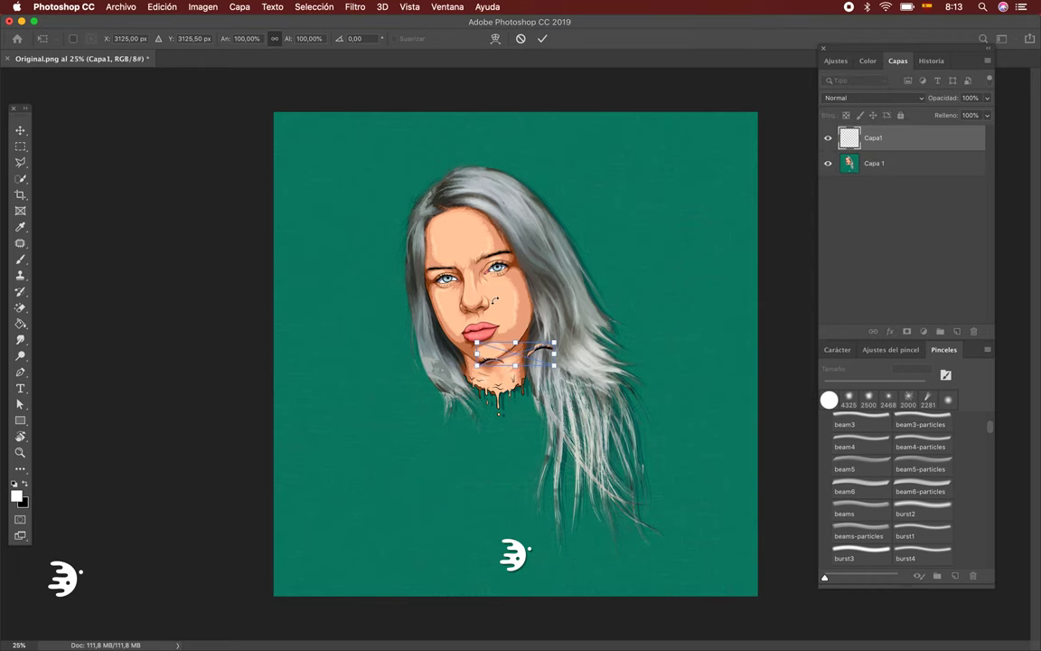
scroll(533, 348, "up", 5)
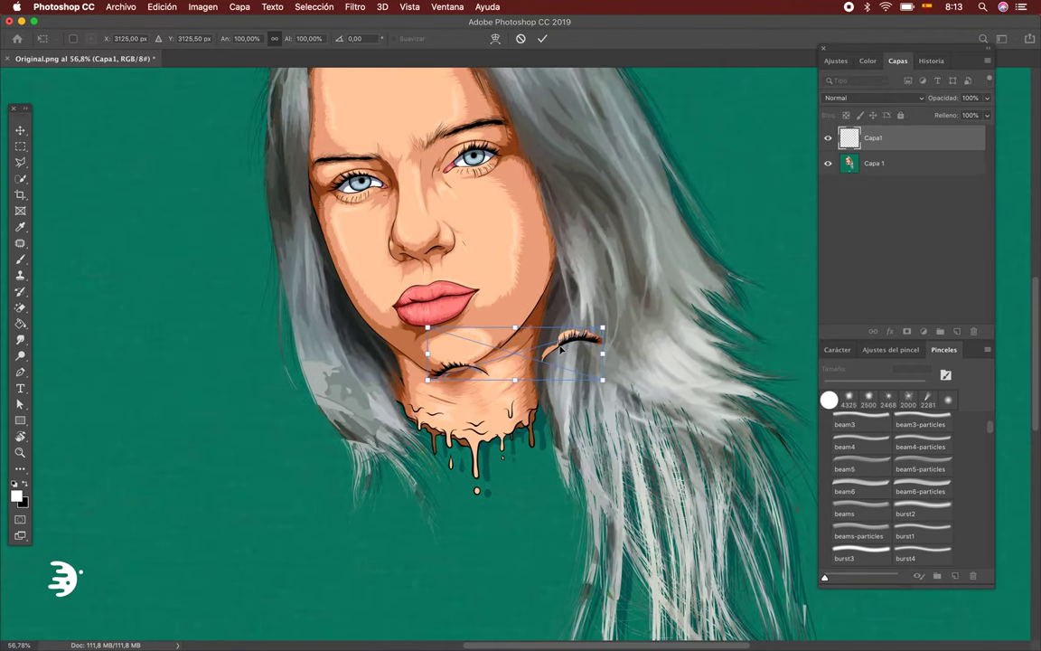
Step: Move the first eyelid piece from the chin up over the portrait's eyes
left_click_drag(561, 348, 476, 163)
scroll(462, 162, "up", 5)
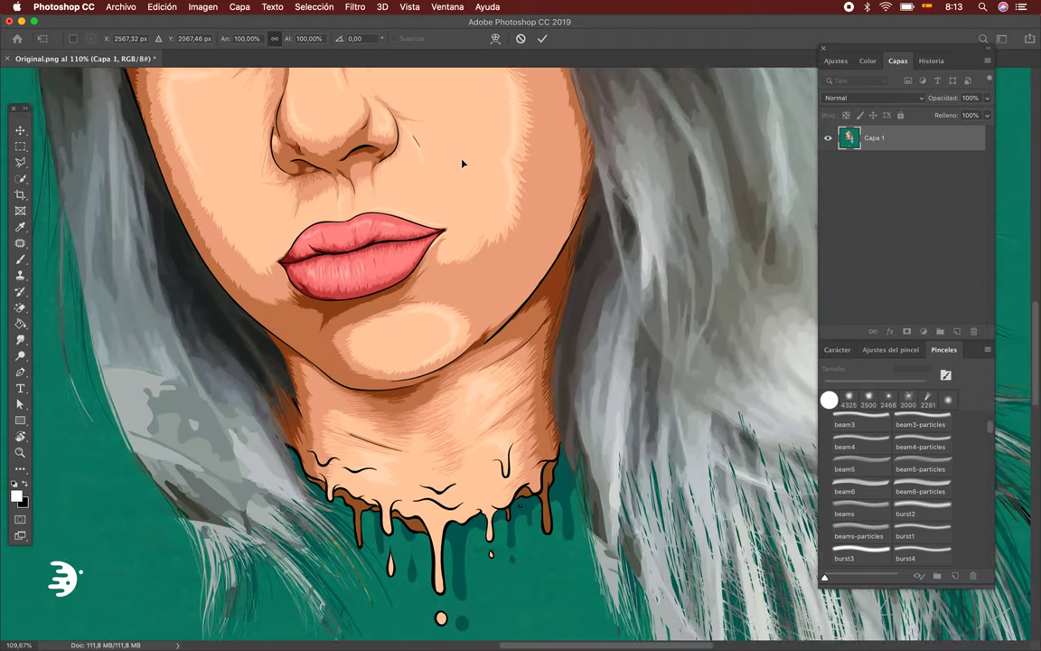
scroll(570, 390, "up", 3)
scroll(569, 390, "up", 3)
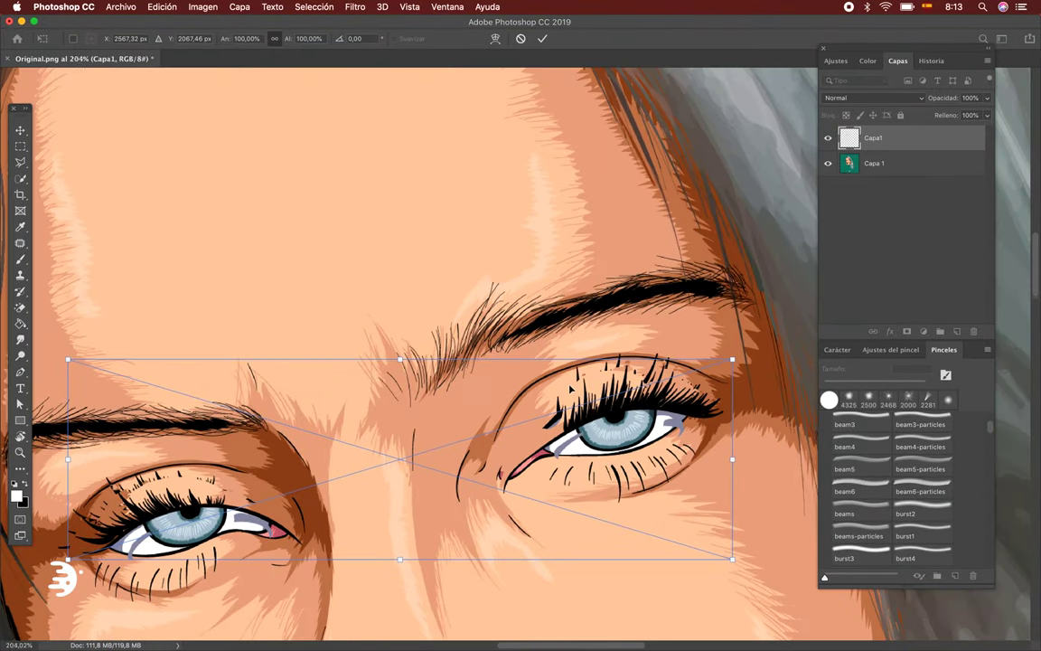
mouse_move(597, 387)
left_mouse_down()
mouse_move(602, 407)
mouse_move(644, 384)
mouse_move(281, 400)
left_mouse_up()
scroll(623, 397, "up", 3)
scroll(644, 387, "up", 2)
Step: Nudge and align the remaining eyelid pieces over the eyes and commit their placement
key("ctrl+alt+t")
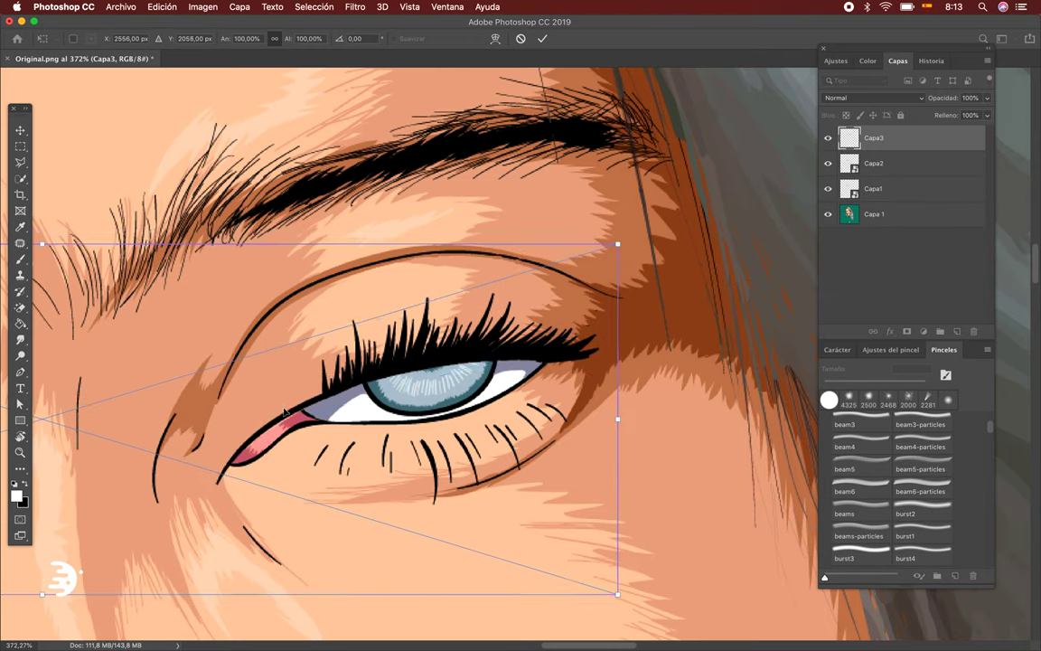
key("Right")
key("Right")
key("Right")
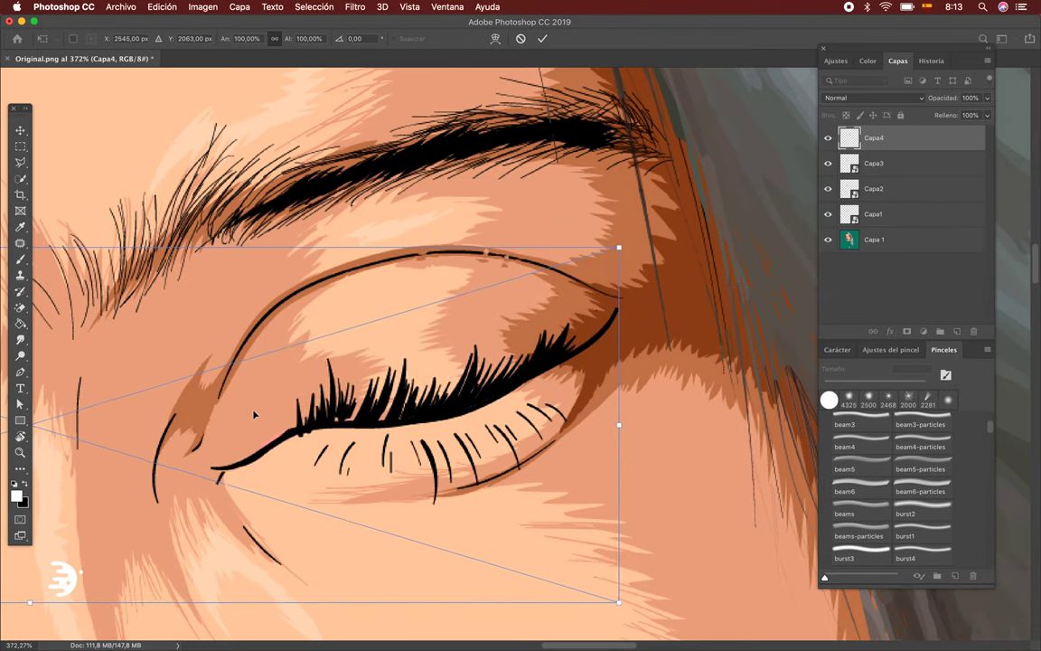
key("Up")
key("Up")
left_click_drag(254, 414, 498, 275)
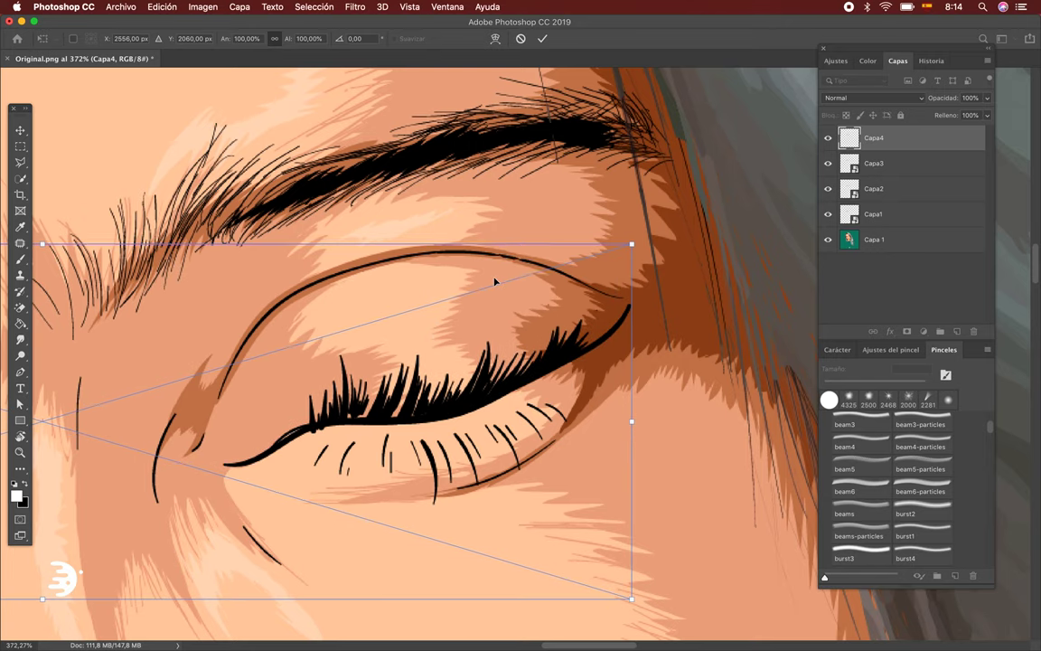
scroll(377, 290, "down", 2)
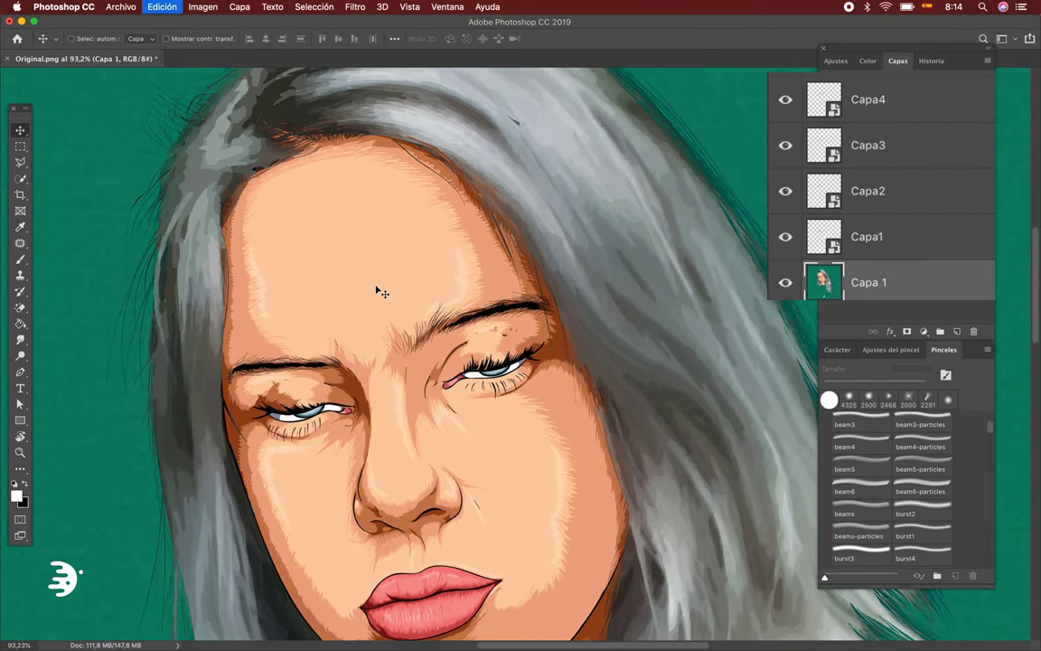
key("ctrl+shift+z")
scroll(422, 288, "down", 3)
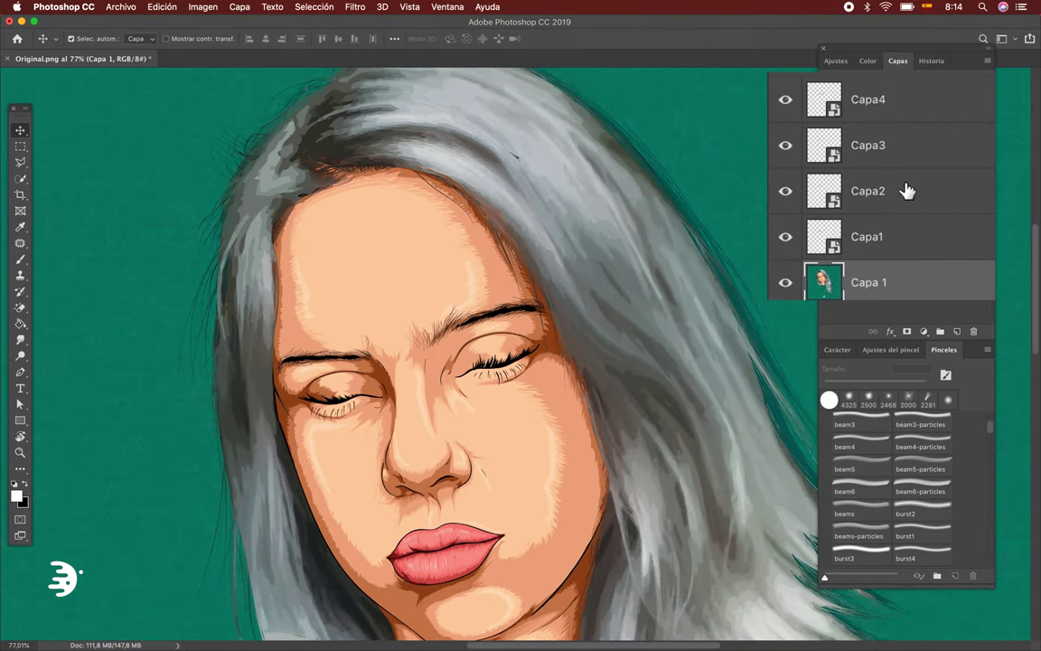
Step: Toggle the Capa1–Capa4 eyelid layers to compare open and closed eyes, then fit the canvas
left_click(920, 237)
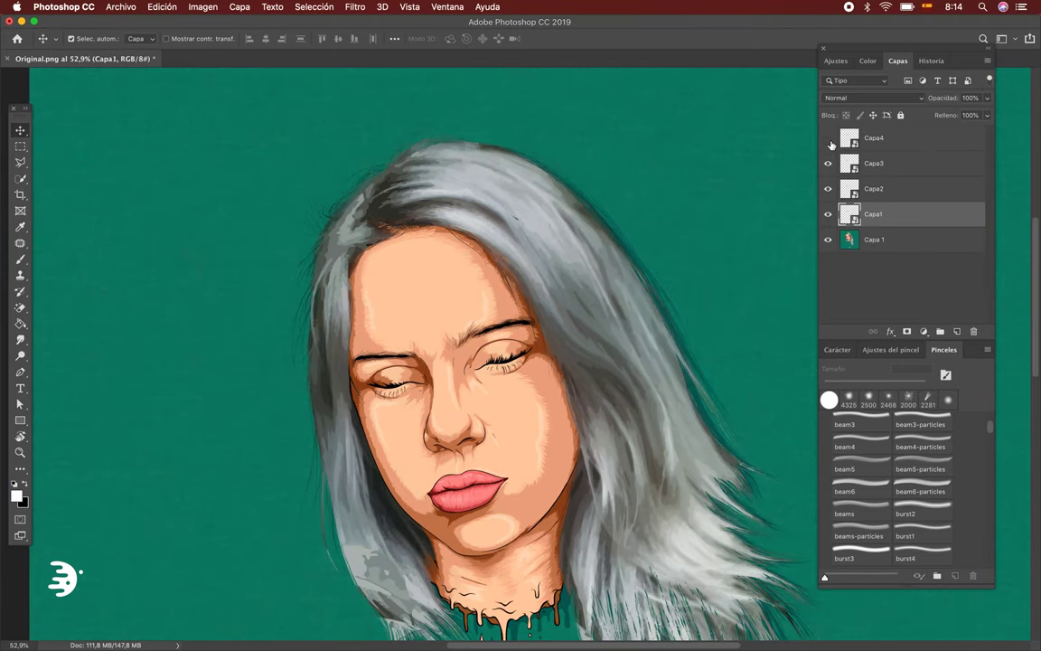
left_click(829, 216)
left_click_drag(829, 216, 828, 137)
left_click(829, 215)
scroll(674, 372, "down", 1)
key("super+0")
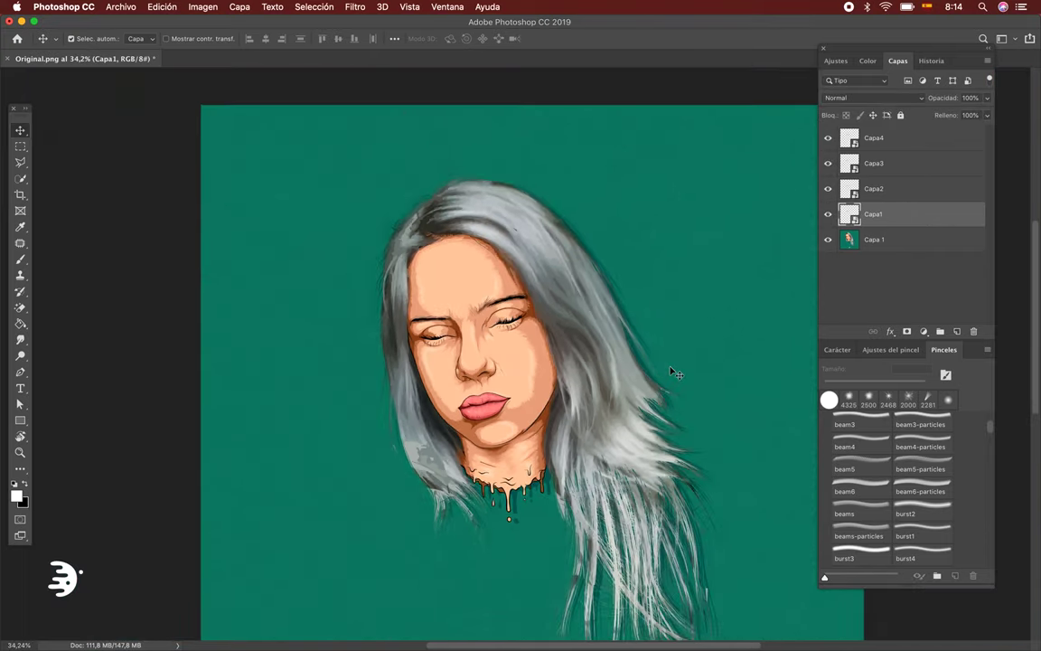
left_click(448, 7)
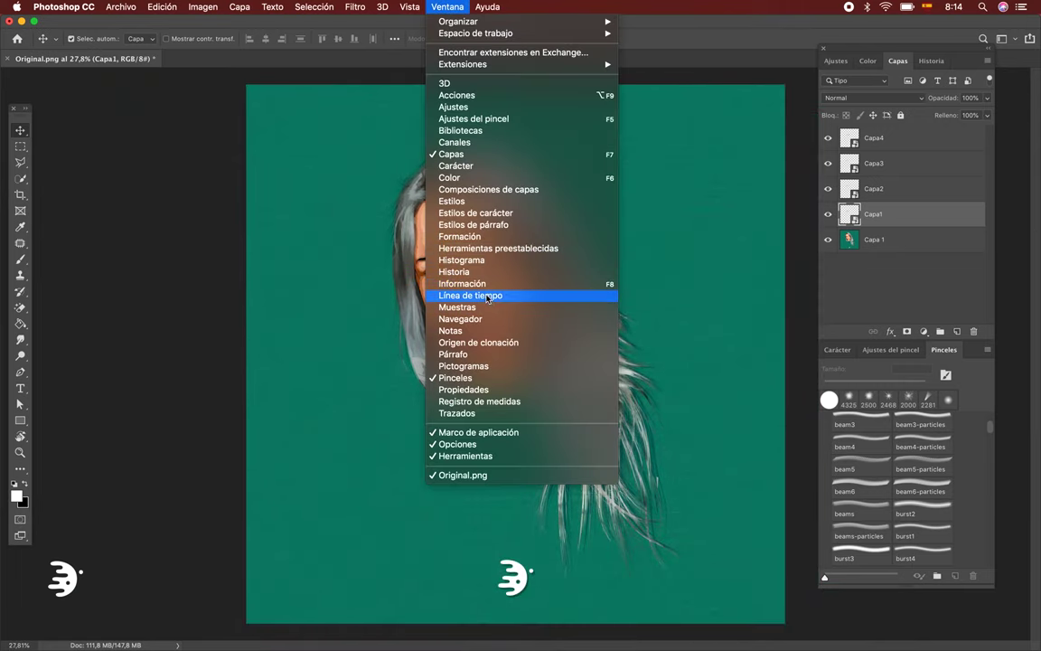
Step: Create a video timeline from the layers and trim the Capa1 clip to 00:09
left_click(489, 295)
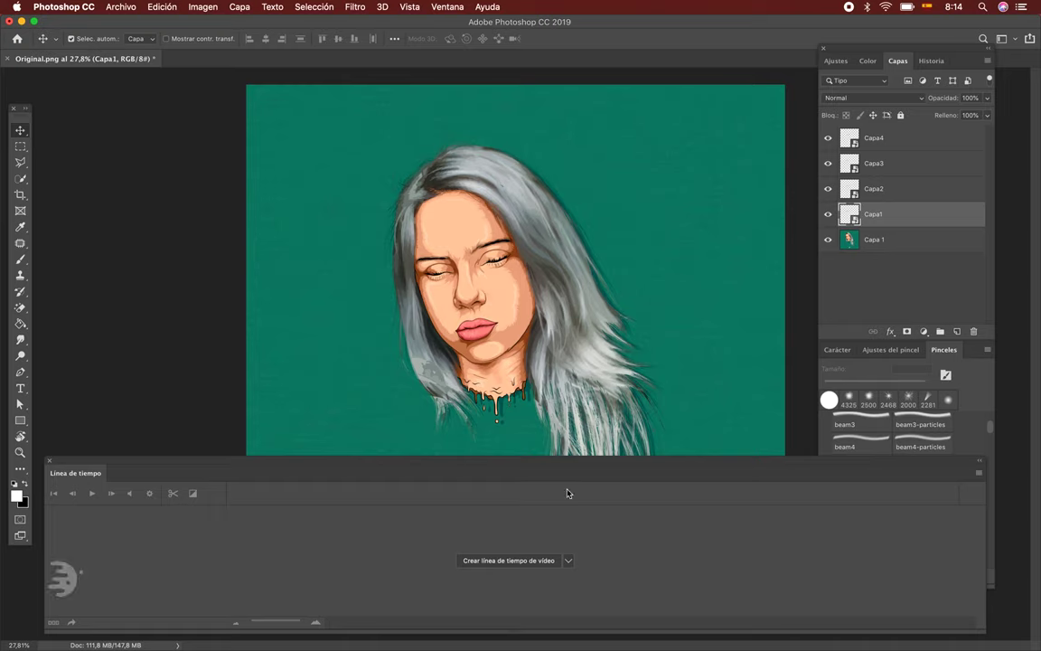
left_click(541, 560)
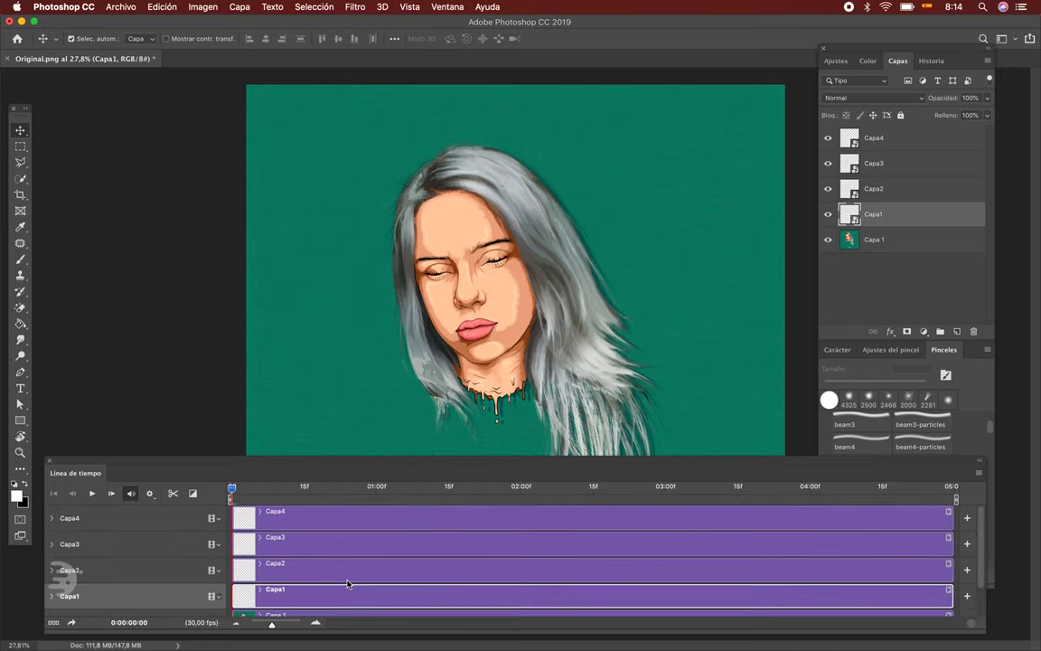
left_click(266, 515)
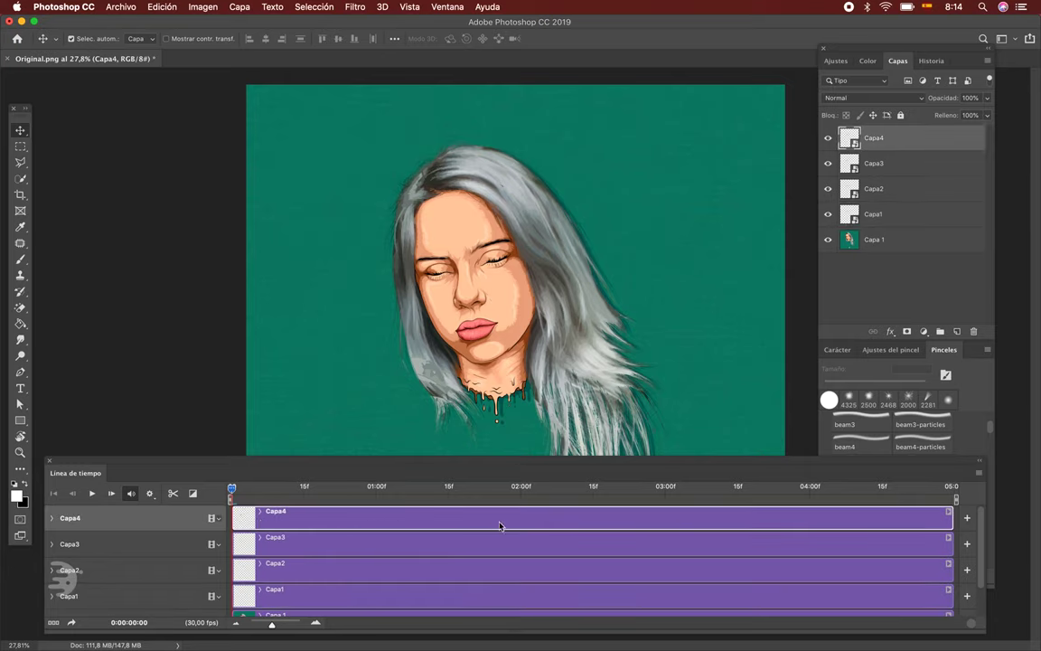
left_click(313, 599)
scroll(765, 547, "down", 1)
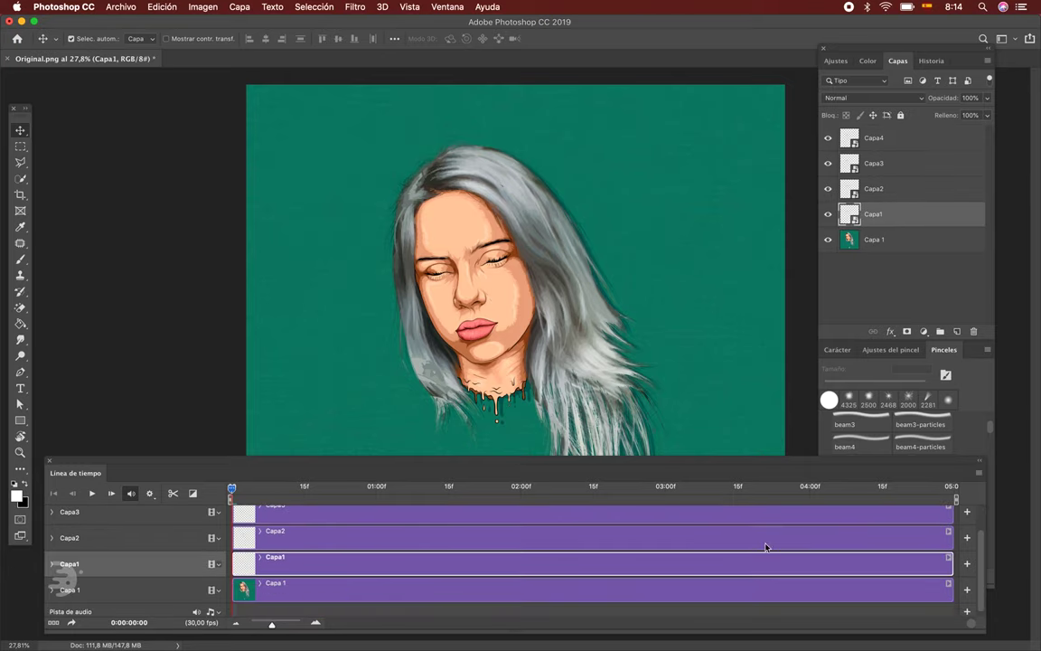
left_click_drag(952, 562, 275, 570)
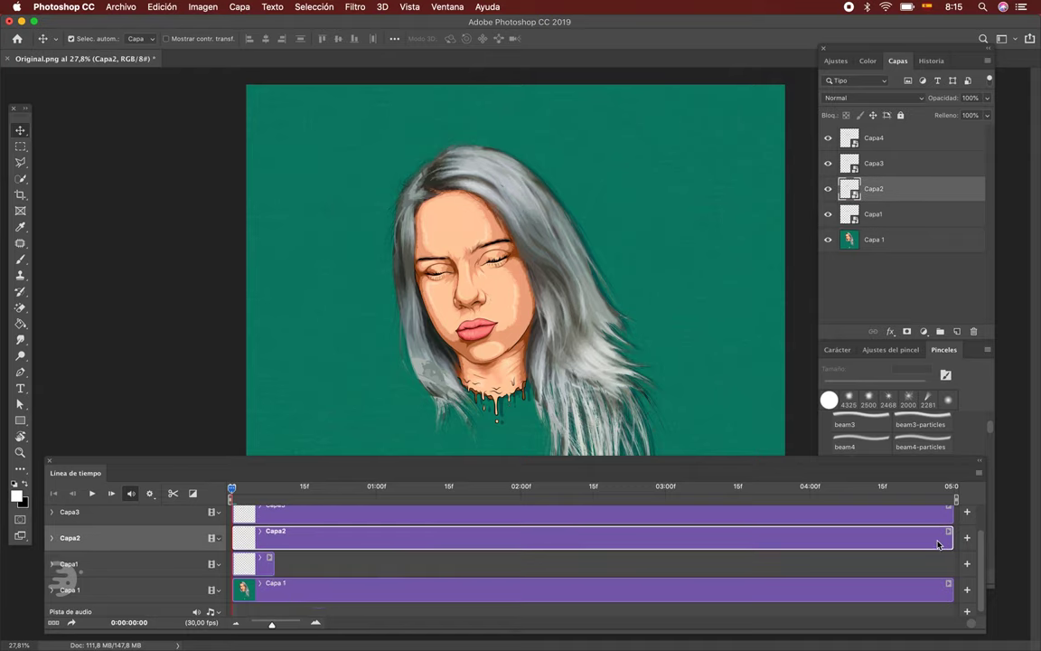
Step: Shorten the Capa2–Capa4 eyelid clips and trim the Capa 1 portrait clip to 01:00
left_click_drag(952, 538, 262, 543)
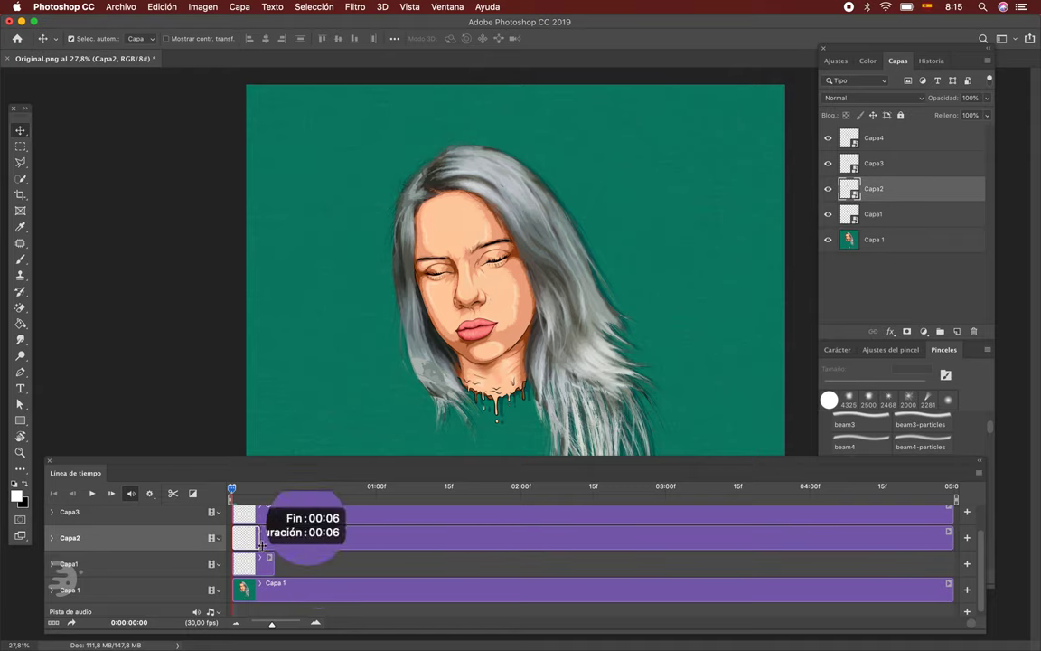
scroll(261, 543, "up", 1)
left_click_drag(952, 543, 249, 549)
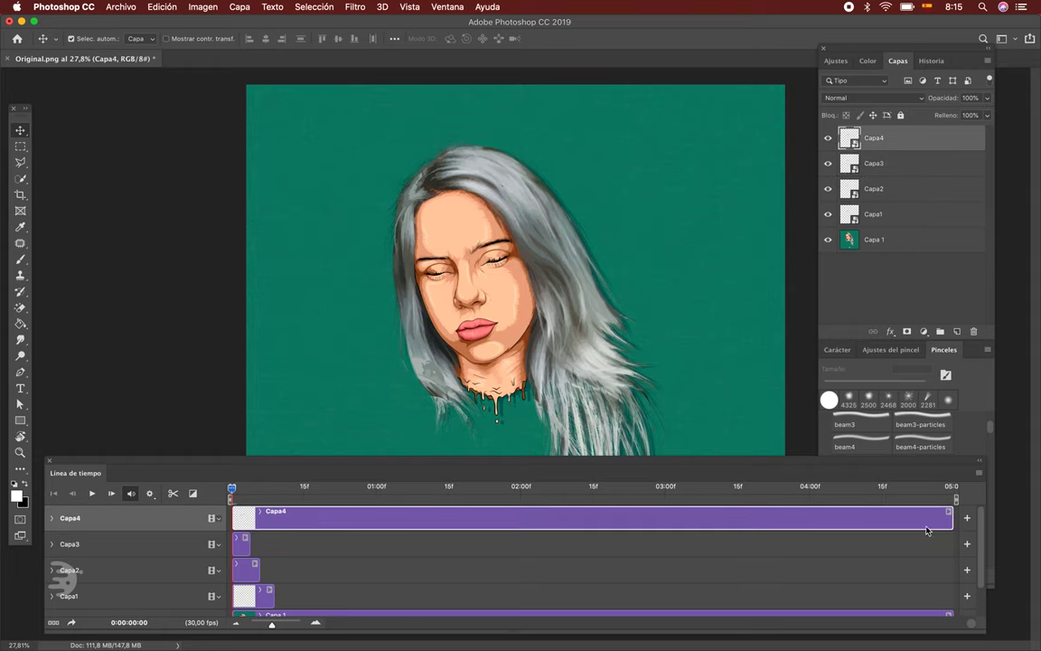
left_click_drag(951, 518, 239, 552)
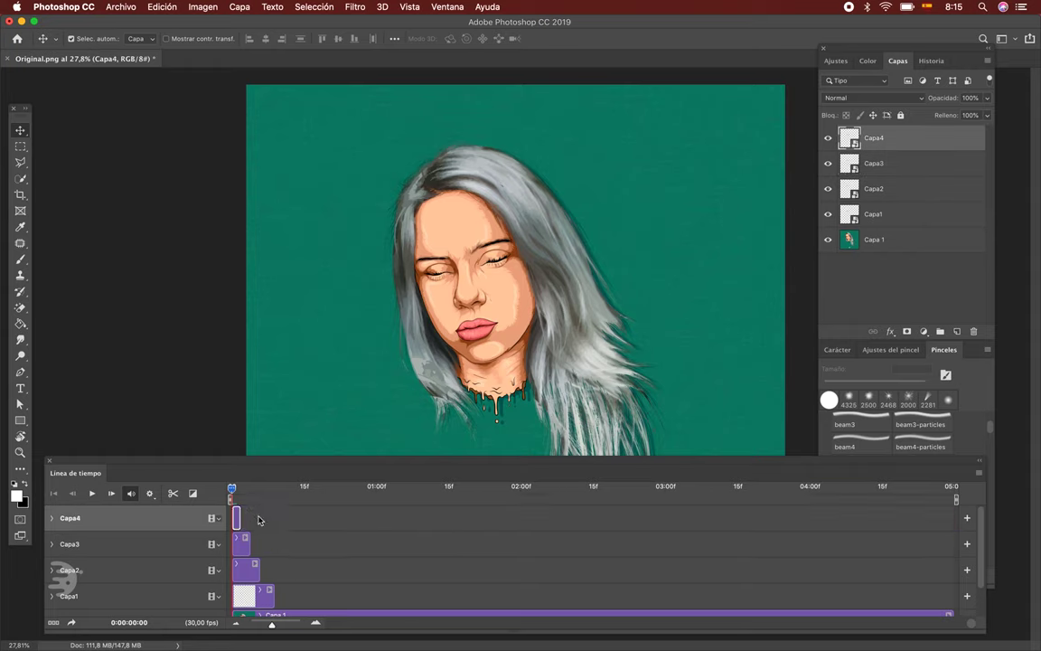
scroll(318, 551, "down", 1)
left_click(774, 577)
mouse_move(952, 588)
left_mouse_down()
mouse_move(353, 589)
mouse_move(375, 588)
left_mouse_up()
Step: Enlarge the timeline to show every track and select the eyelid clips together
scroll(318, 560, "up", 2)
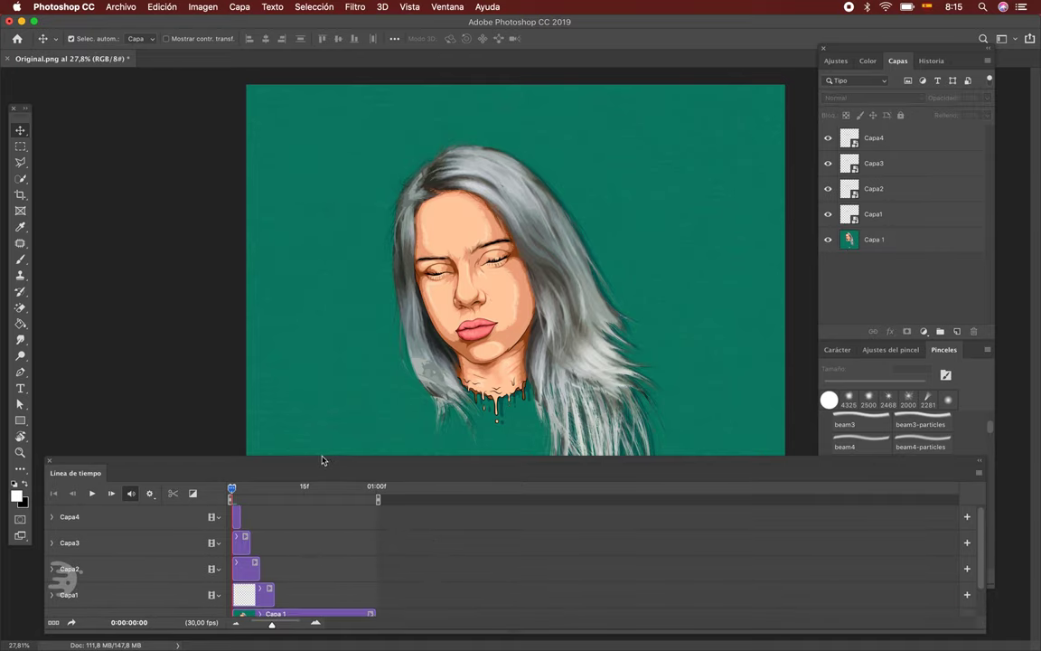
left_click_drag(322, 461, 322, 444)
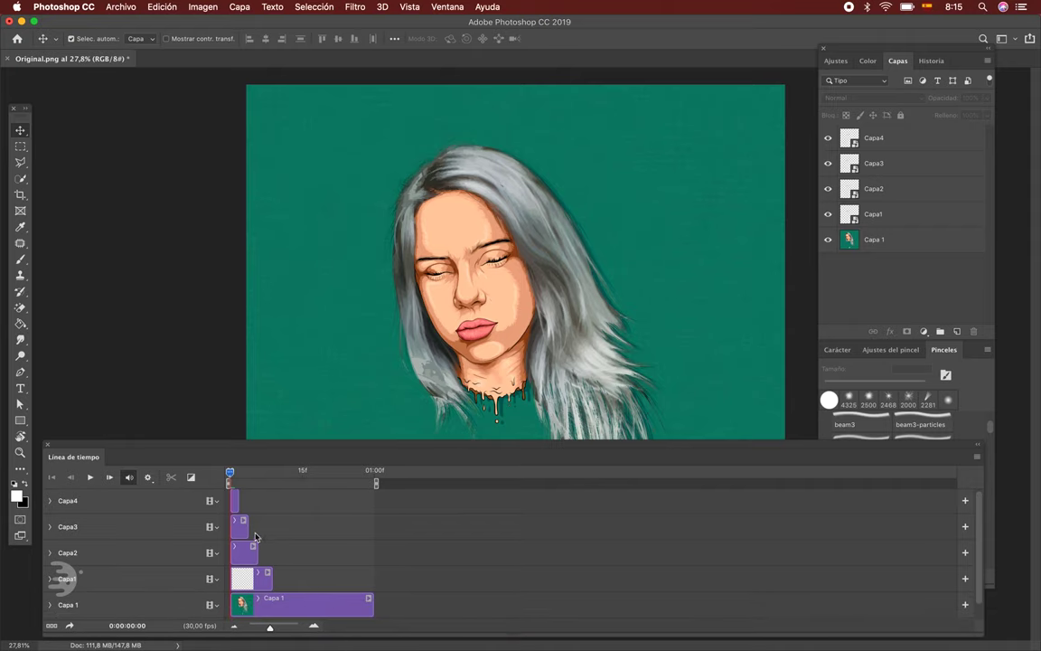
scroll(250, 547, "up", 1, "alt")
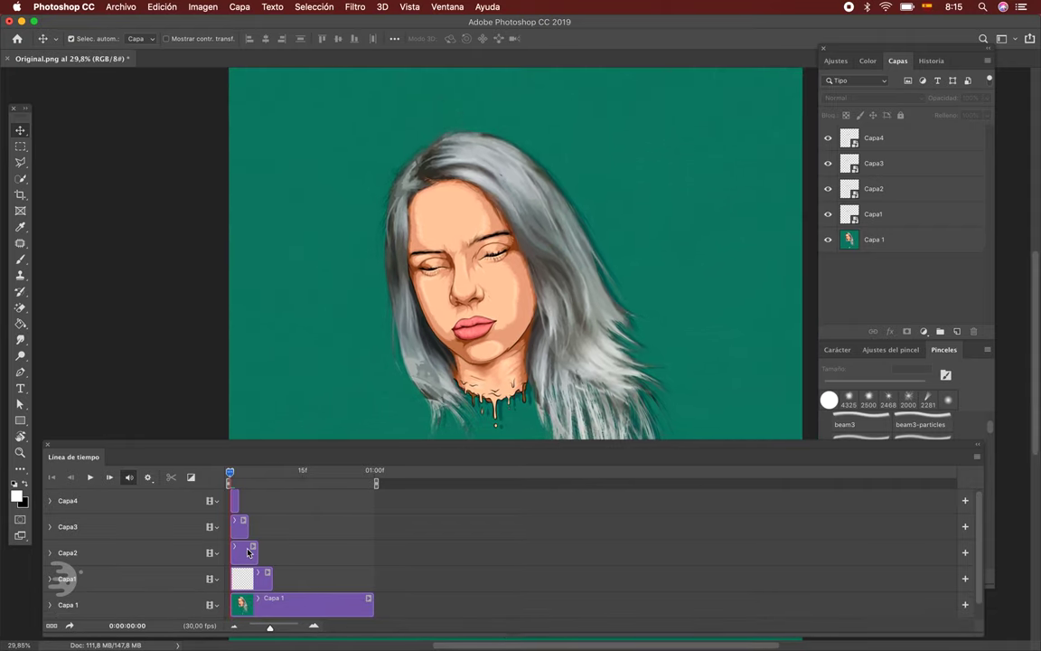
left_click_drag(269, 626, 282, 630)
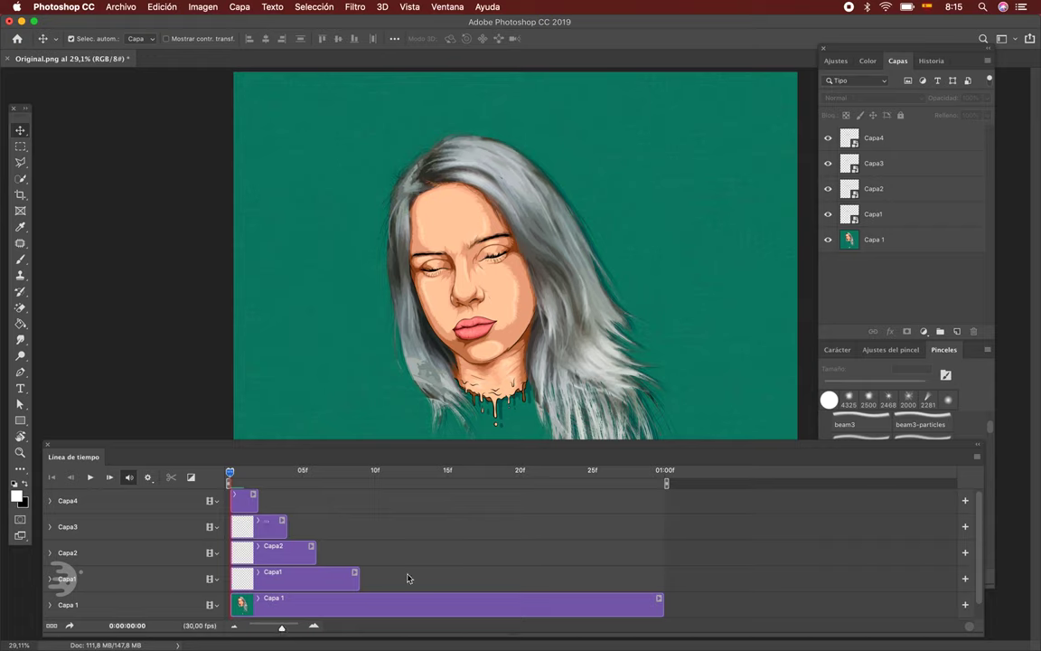
left_click(249, 508)
left_click(271, 528, "shift")
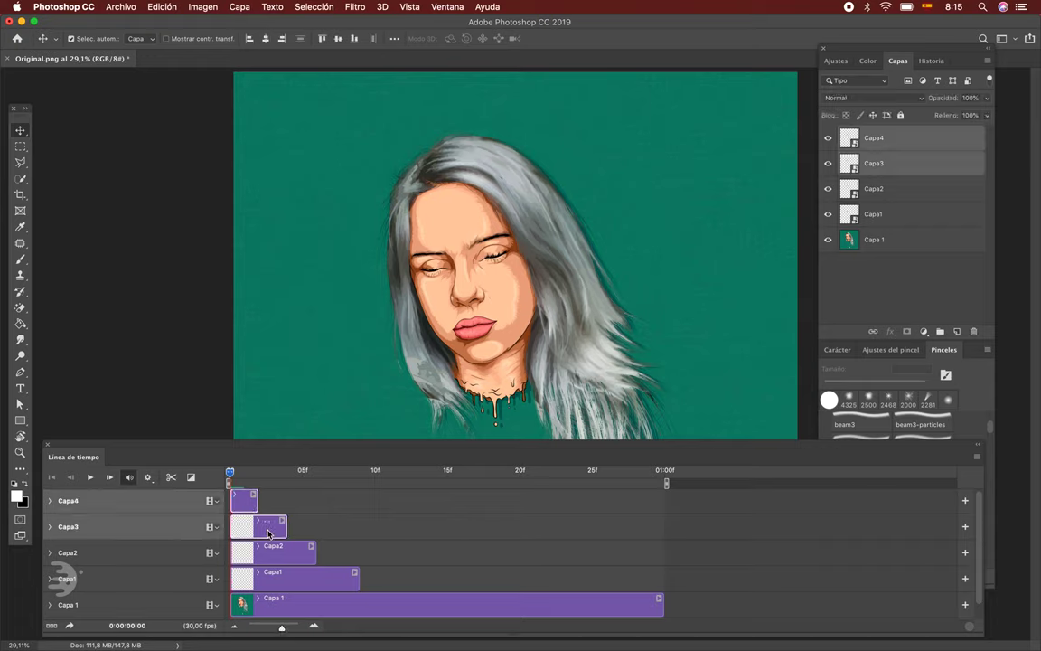
left_click(280, 554, "shift")
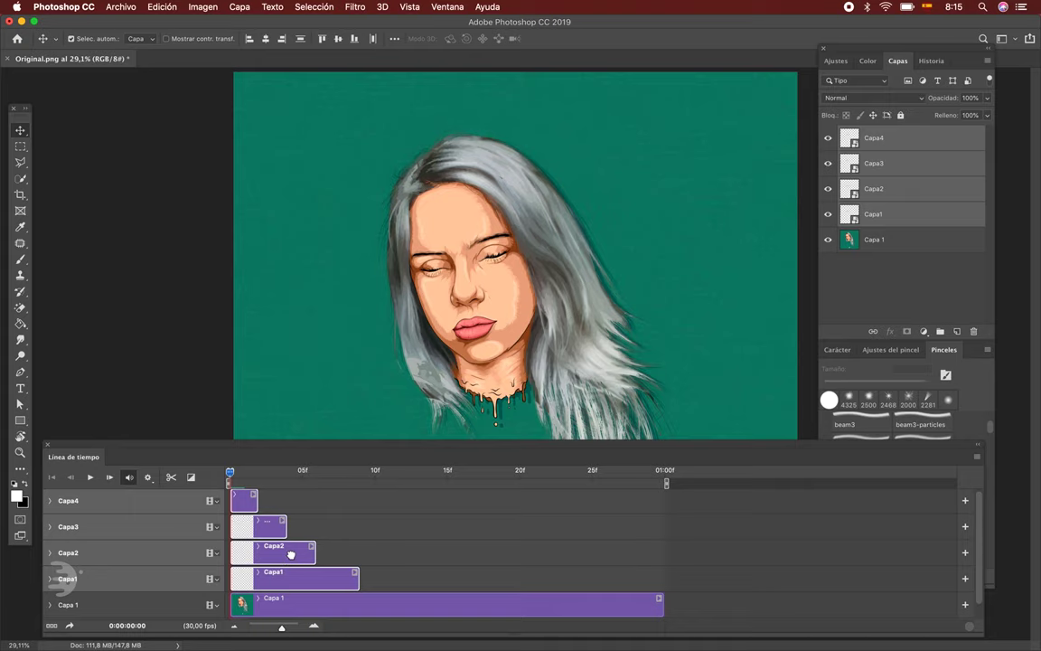
Step: Shift the eyelid clips one frame later, offset Capa2 a further frame, and play the blink
left_click_drag(300, 555, 305, 555)
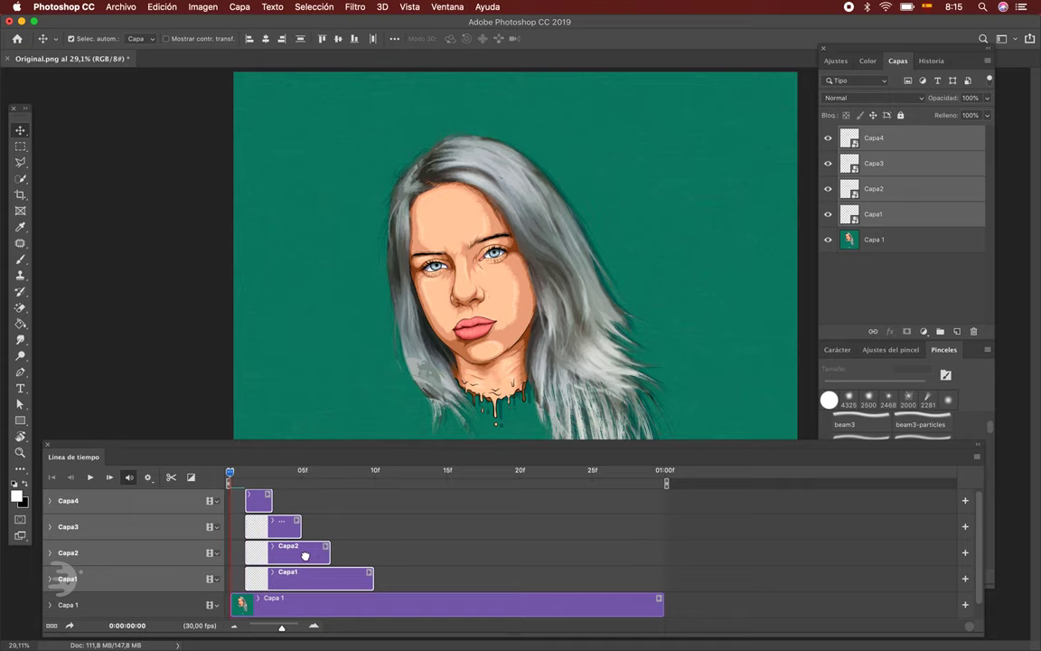
left_click(330, 534)
scroll(268, 526, "up", 1)
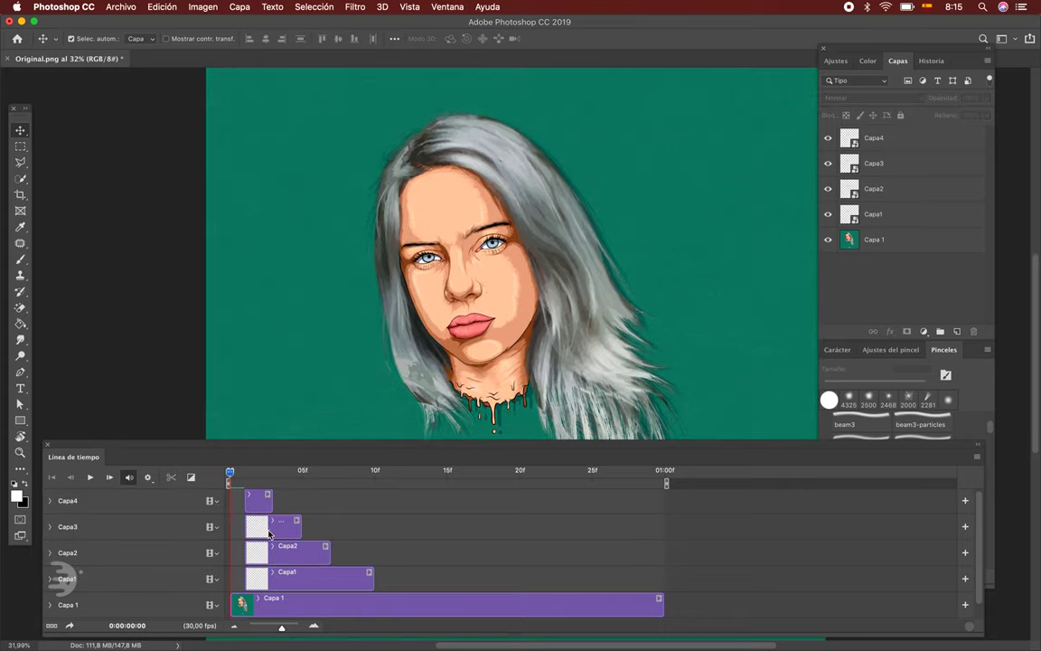
left_click(276, 554)
left_click_drag(279, 551, 300, 508)
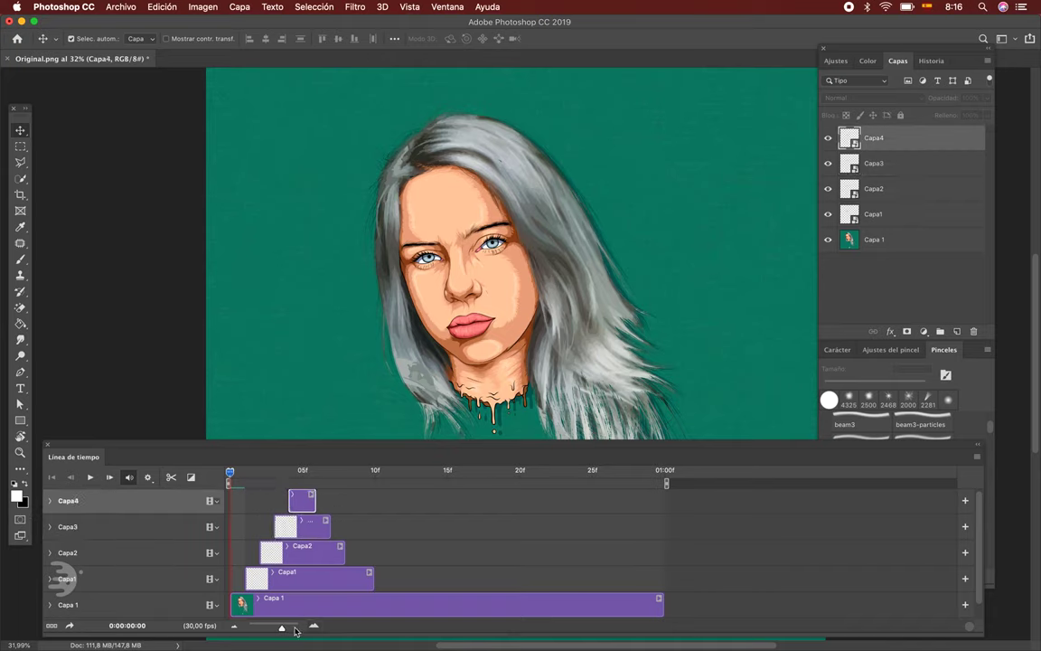
left_click_drag(281, 628, 266, 630)
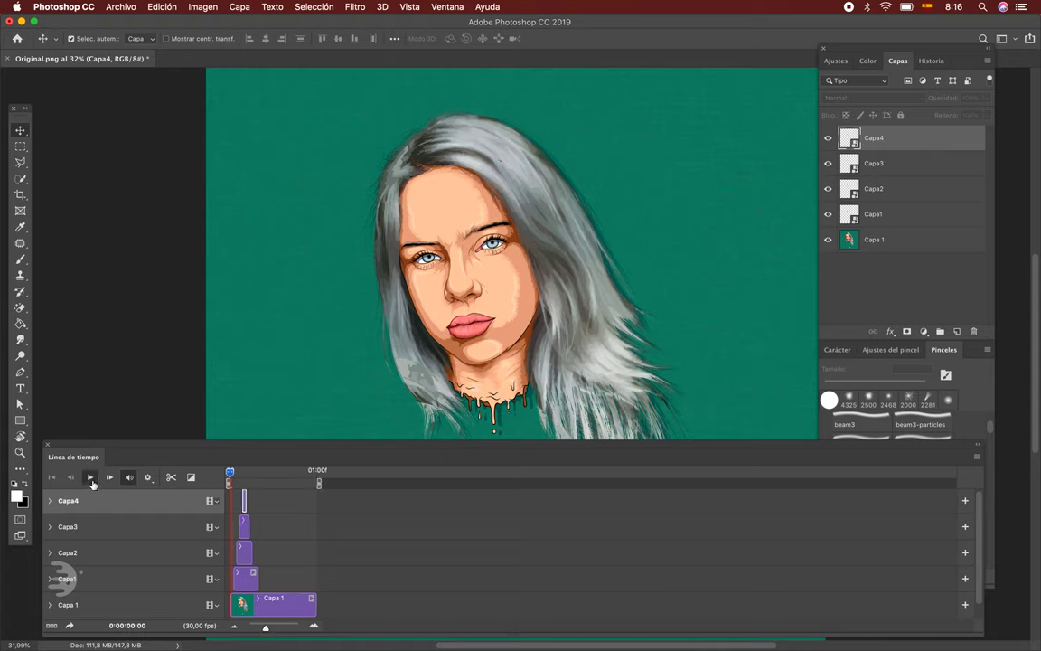
key("space")
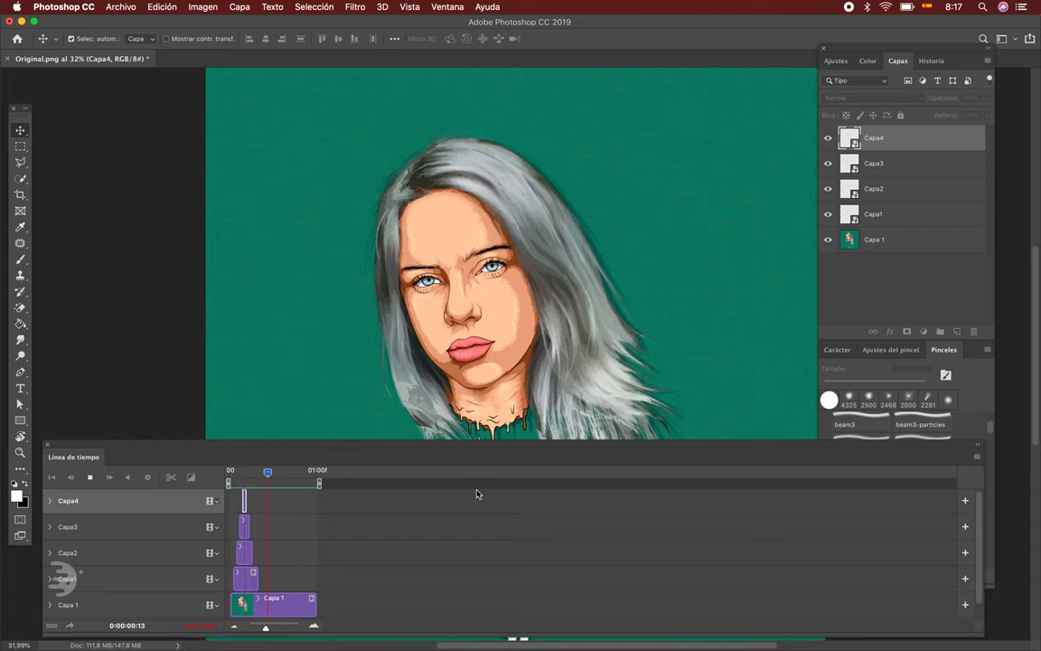
Step: Shorten the Capa4, Capa3, Capa2 and Capa1 eyelid clips and replay the animation
key("space")
left_click_drag(266, 628, 296, 627)
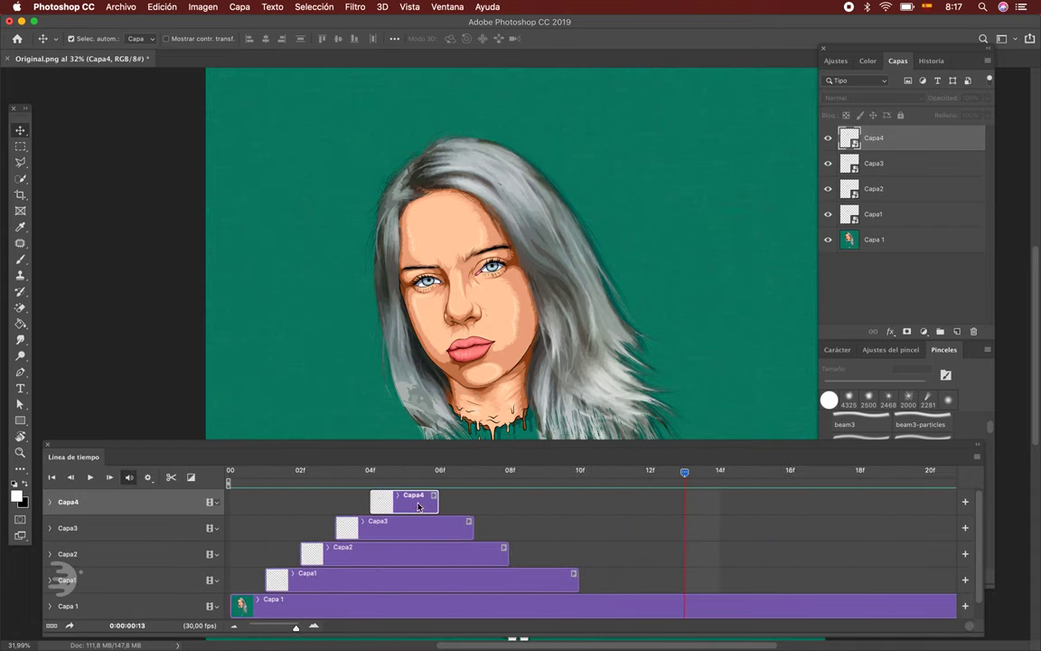
left_click_drag(437, 502, 404, 502)
left_click_drag(472, 528, 439, 528)
left_click_drag(508, 554, 473, 554)
left_click_drag(578, 579, 508, 579)
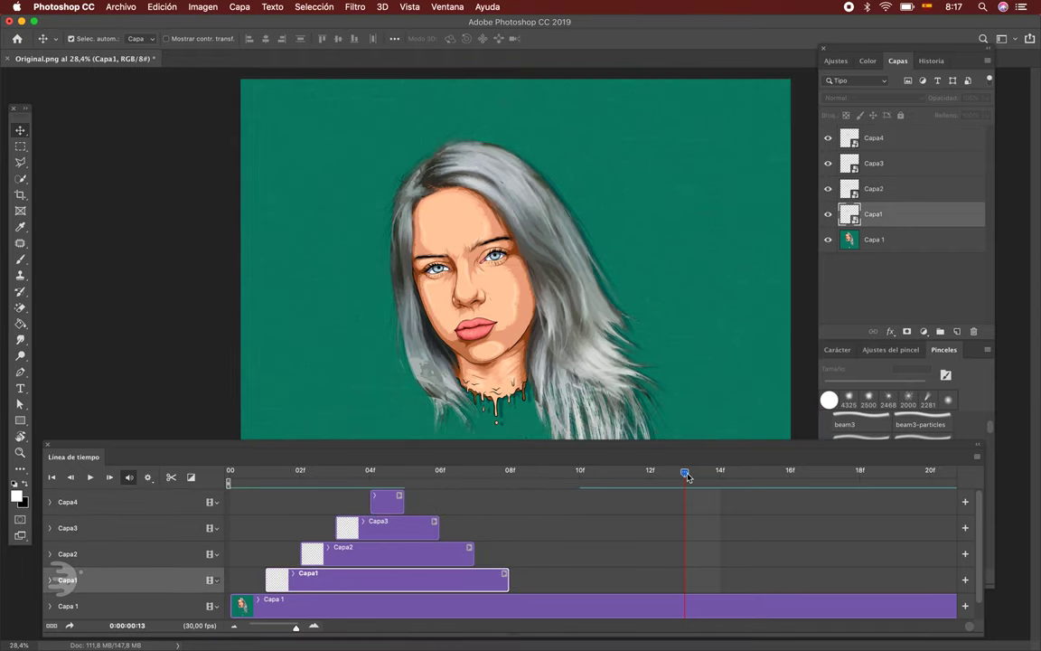
left_click_drag(296, 626, 266, 628)
key("space")
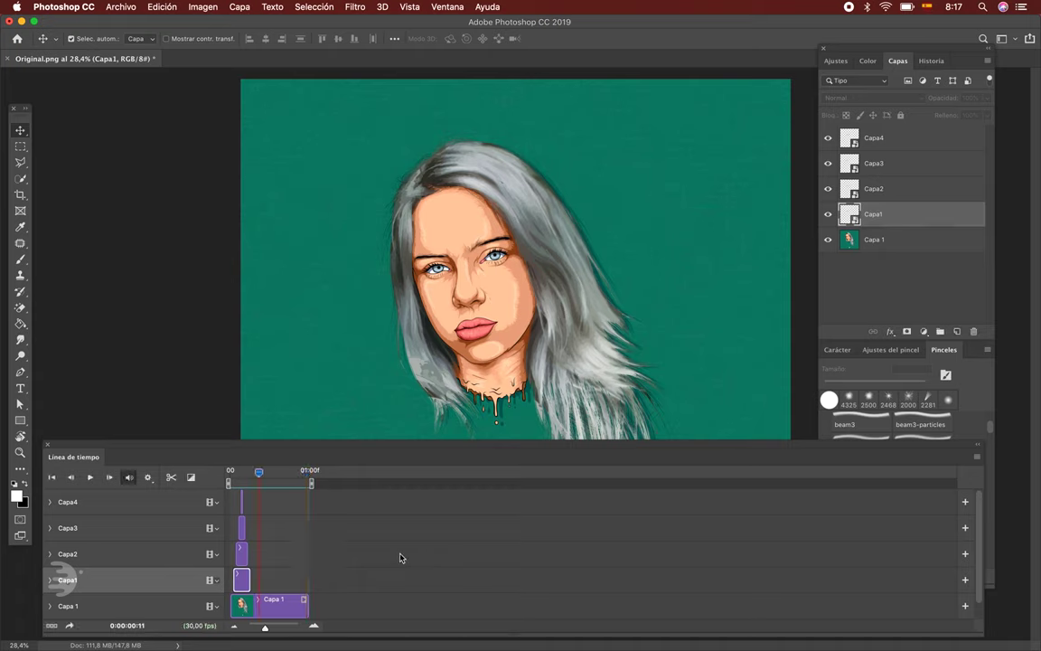
Step: Trim the Capa 1 portrait clip to end around 01:20 and replay the blink
left_click(408, 600)
left_click_drag(320, 601, 362, 601)
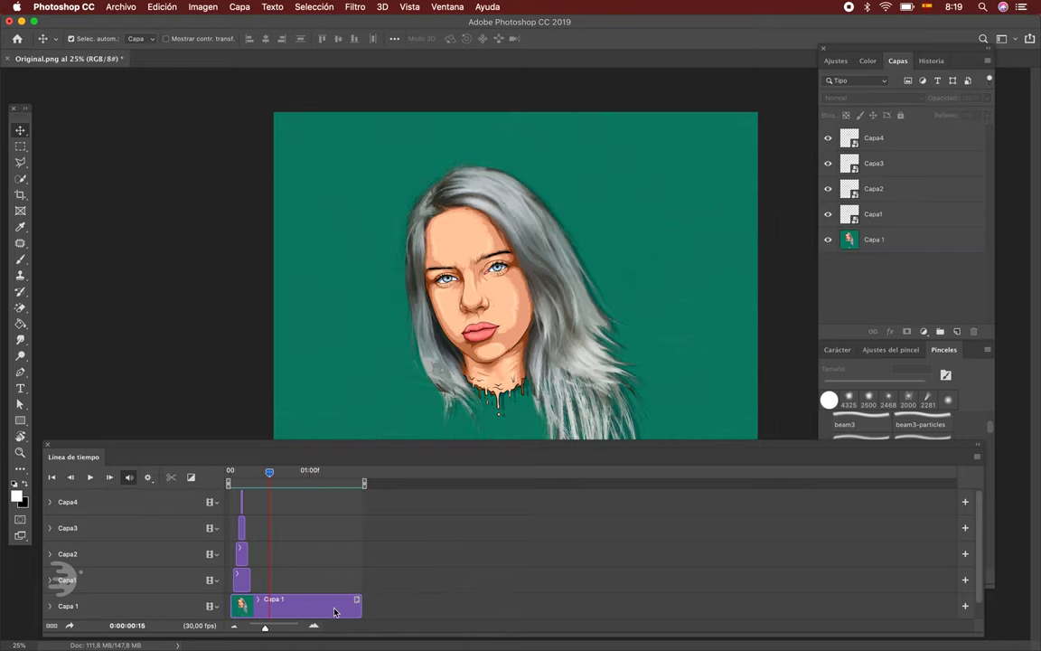
left_click(334, 612)
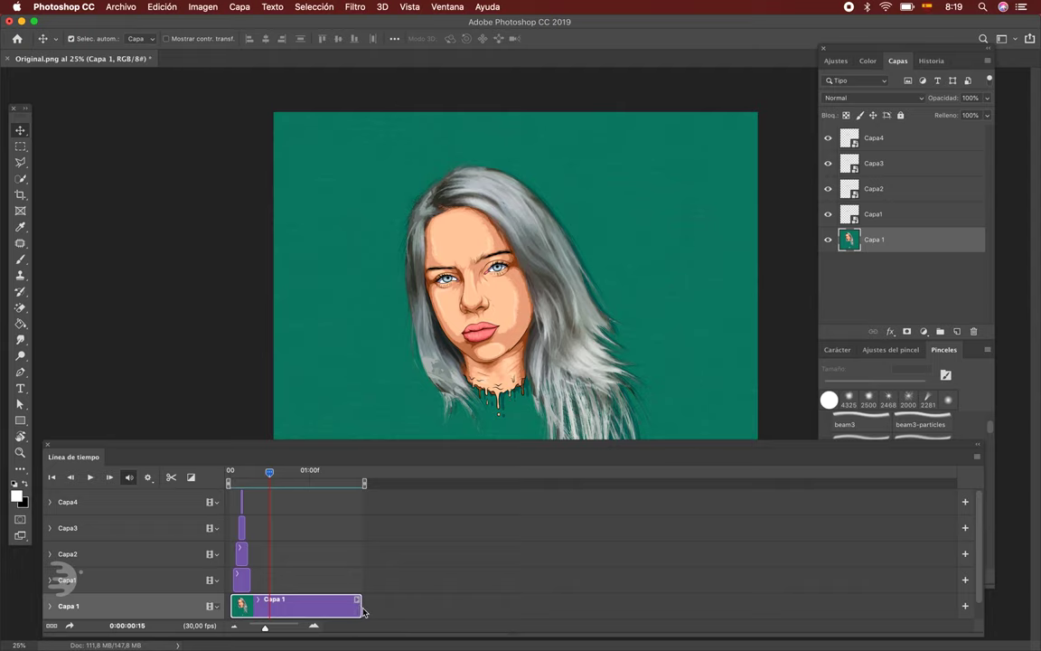
left_click(363, 612)
left_click(359, 609)
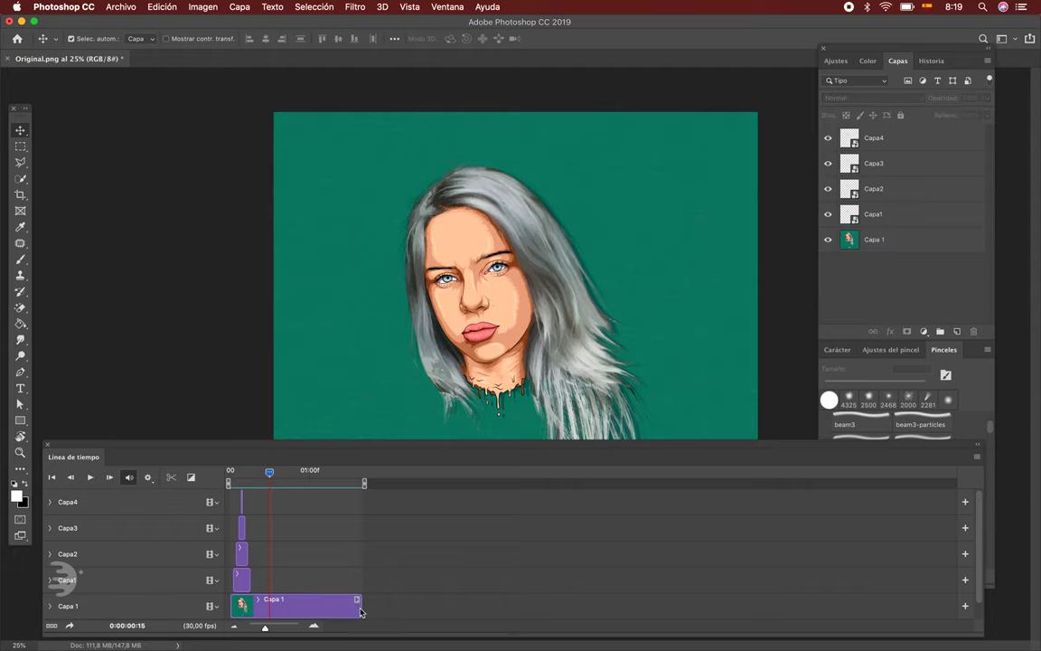
left_click(343, 612)
left_click_drag(360, 609, 351, 609)
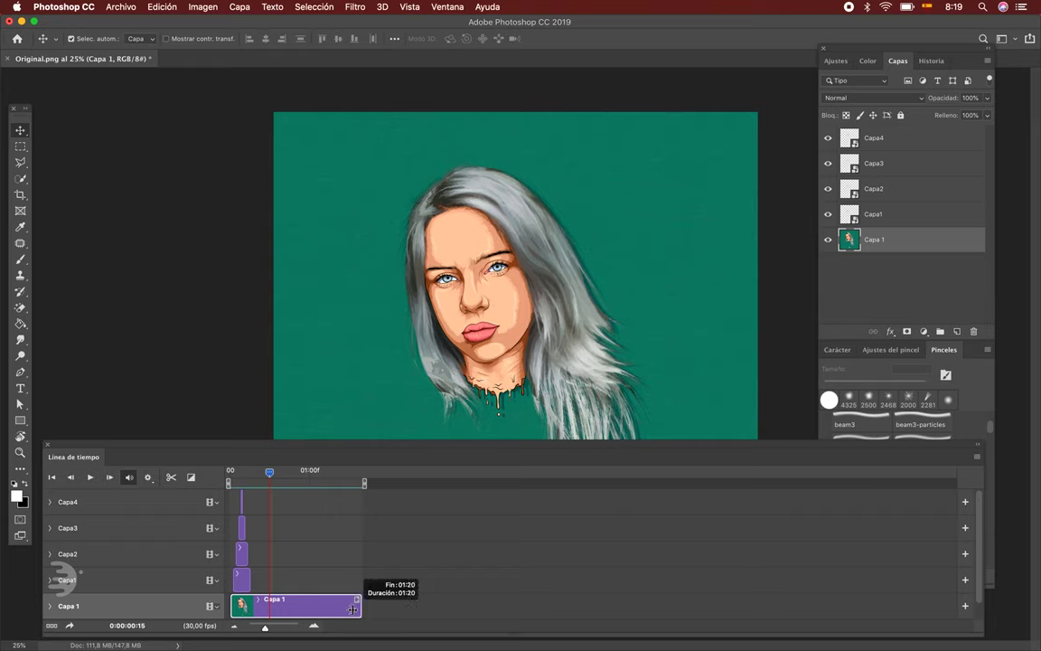
key("space")
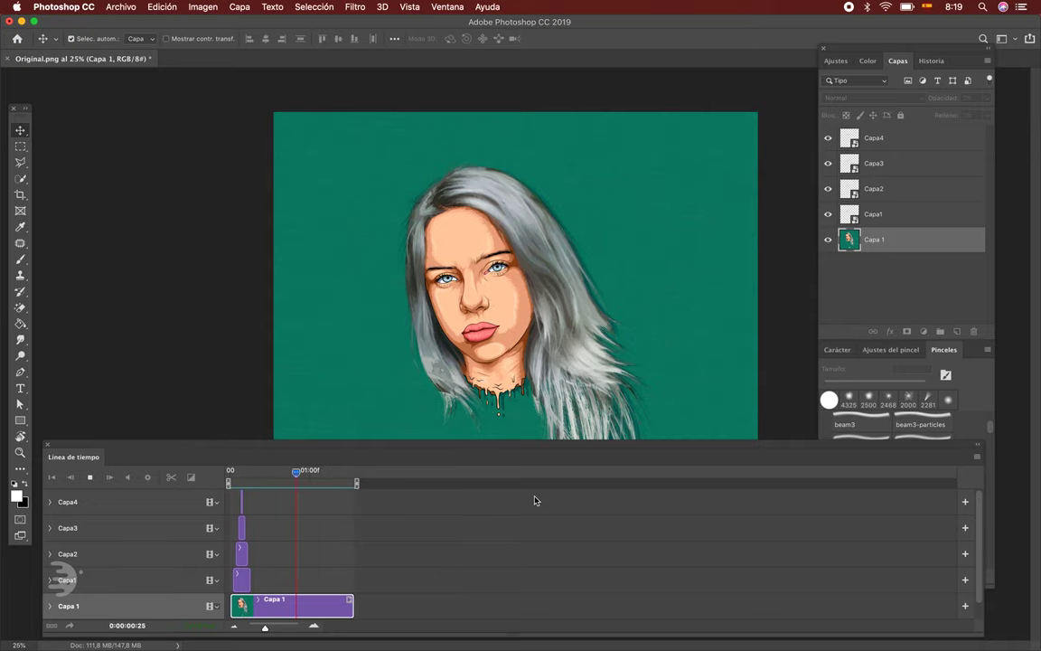
key("space")
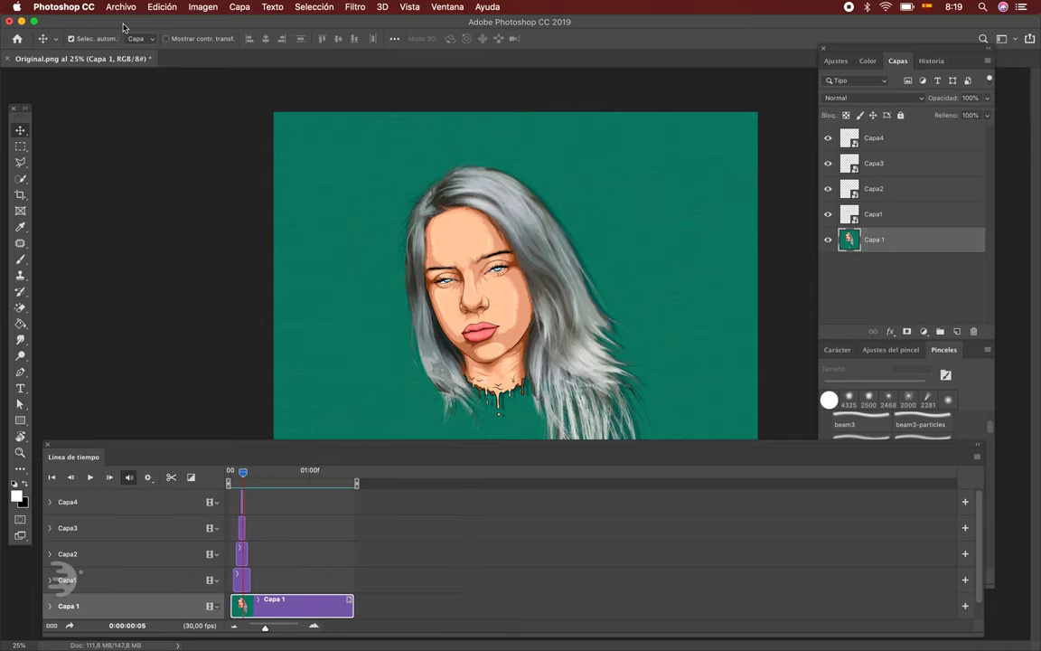
left_click(120, 7)
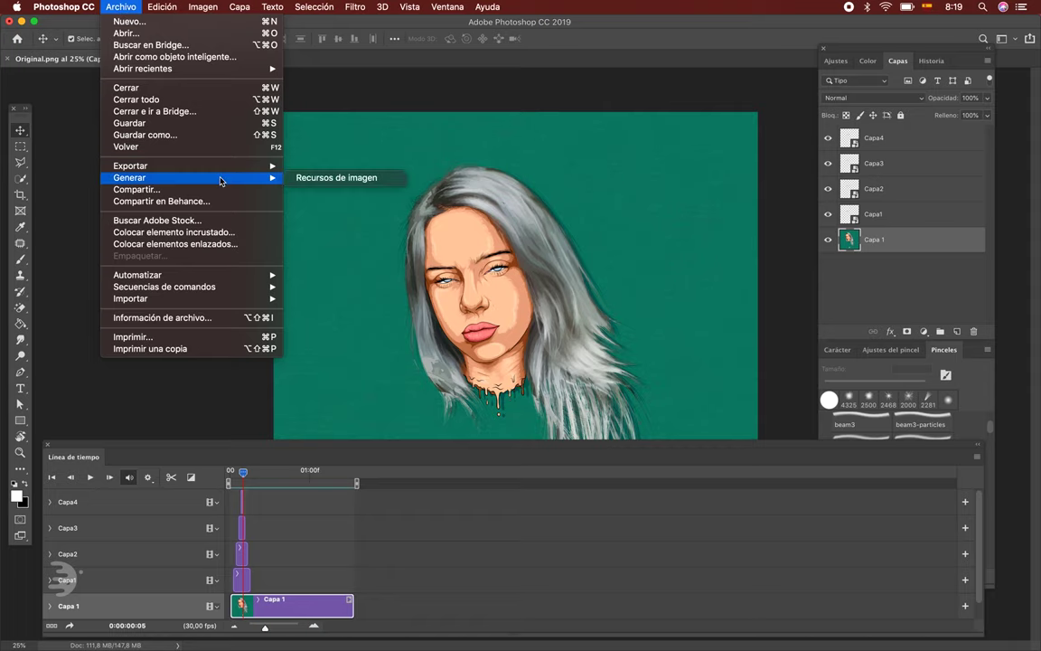
mouse_move(130, 167)
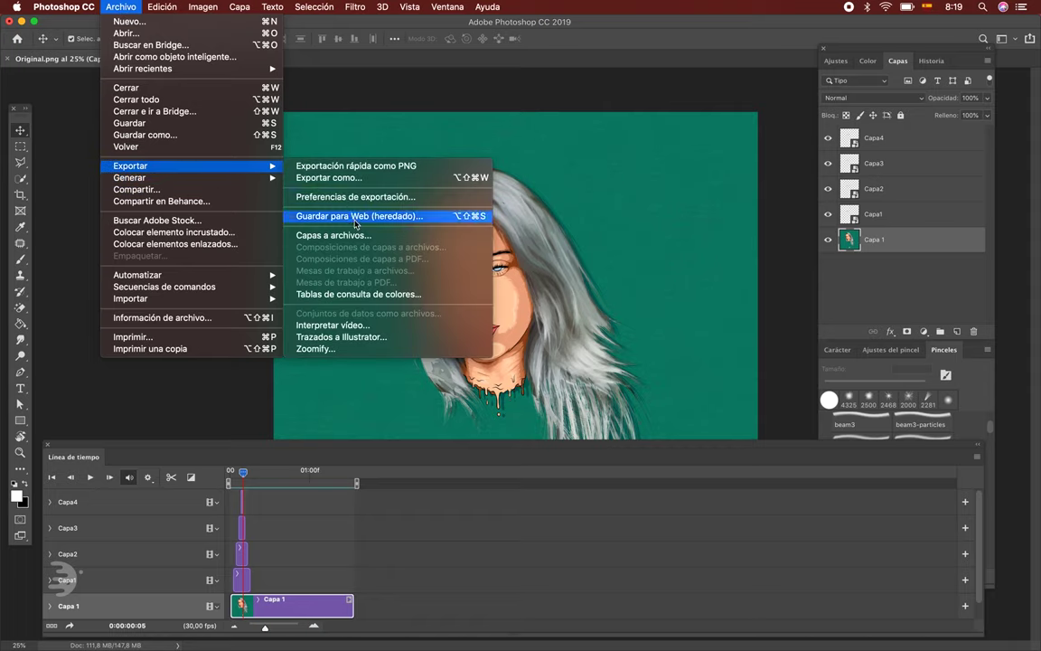
Step: Export via Save for Web (legacy) as an infinitely looping GIF named Original.gif on the desktop
left_click(353, 223)
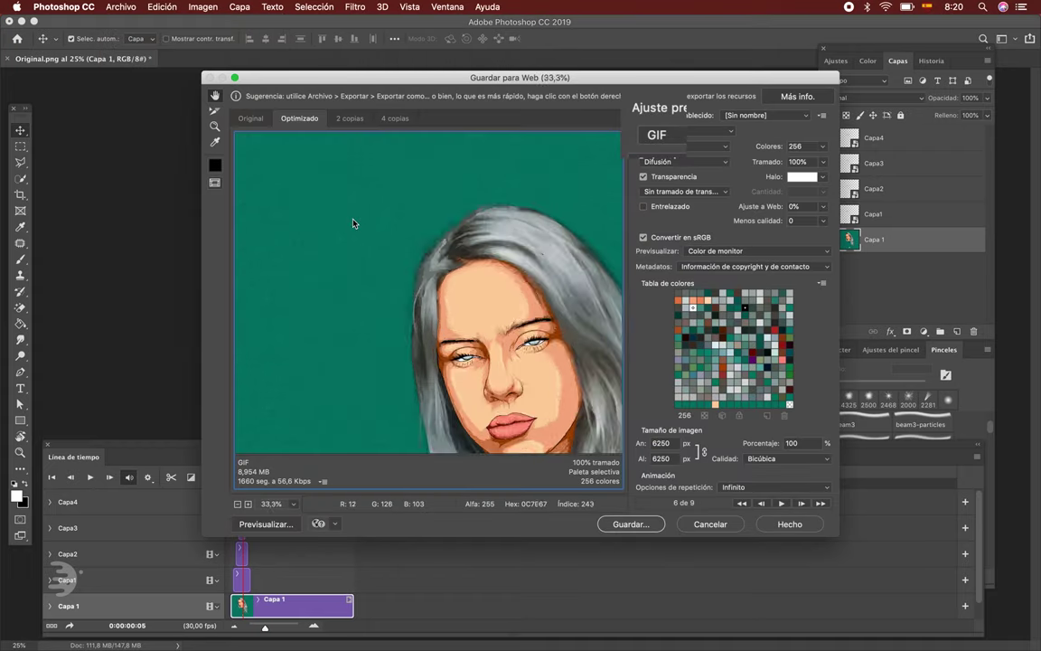
left_click(721, 131)
left_click(660, 131)
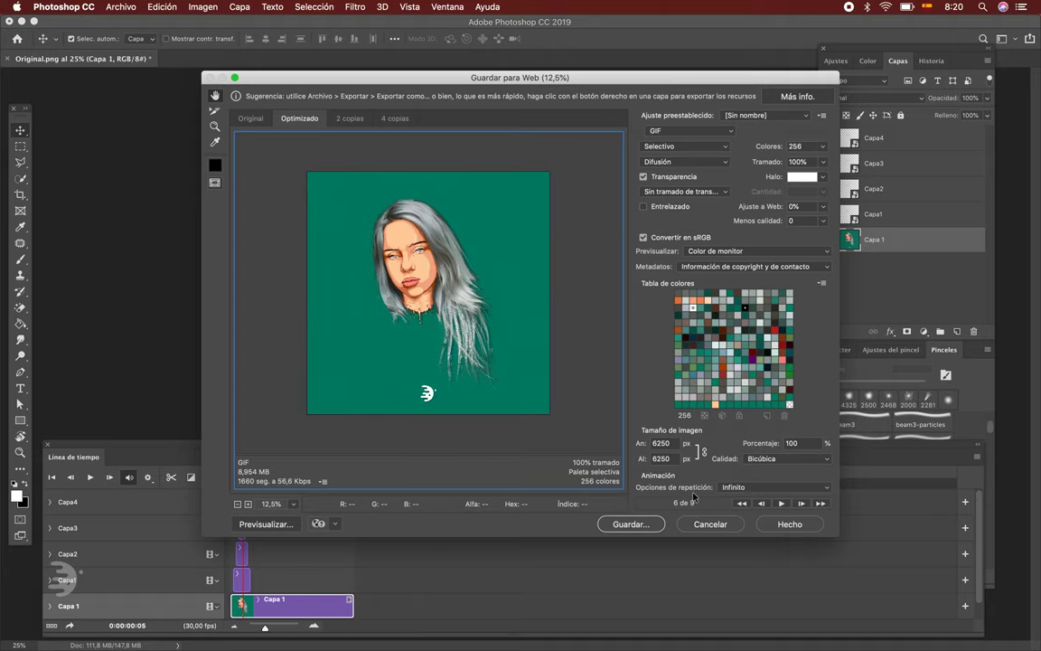
left_click(731, 487)
left_click(755, 488)
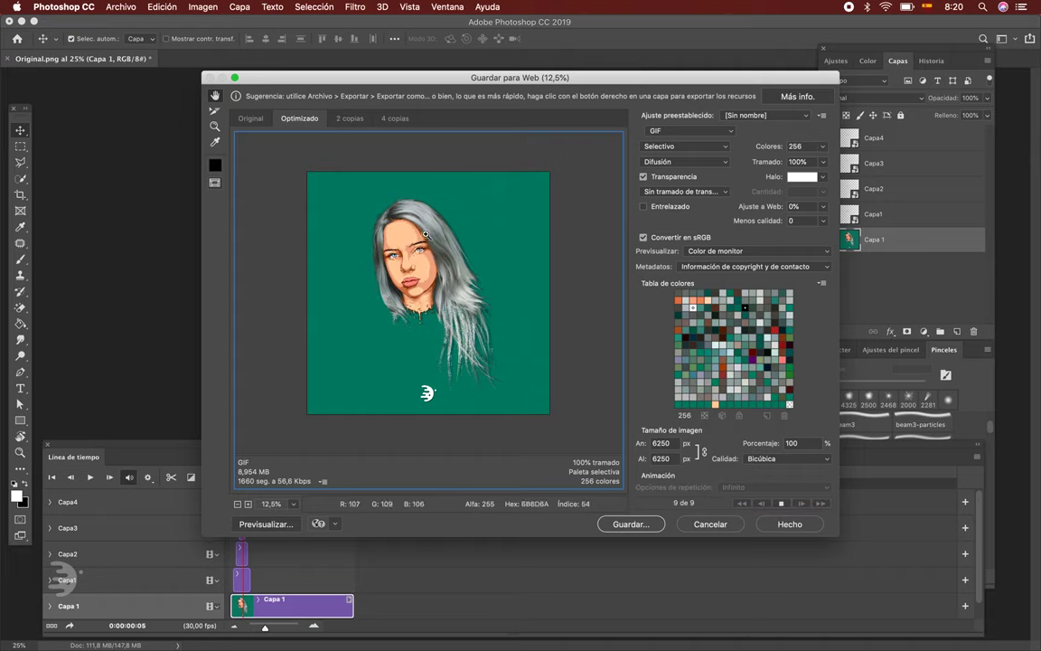
key("super+plus")
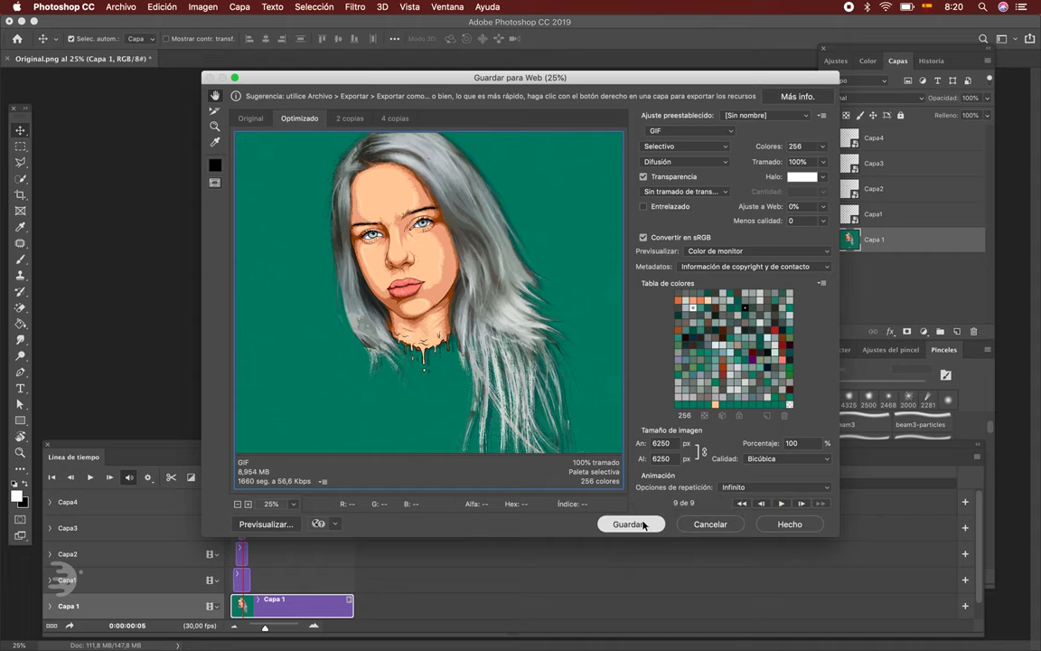
left_click(641, 524)
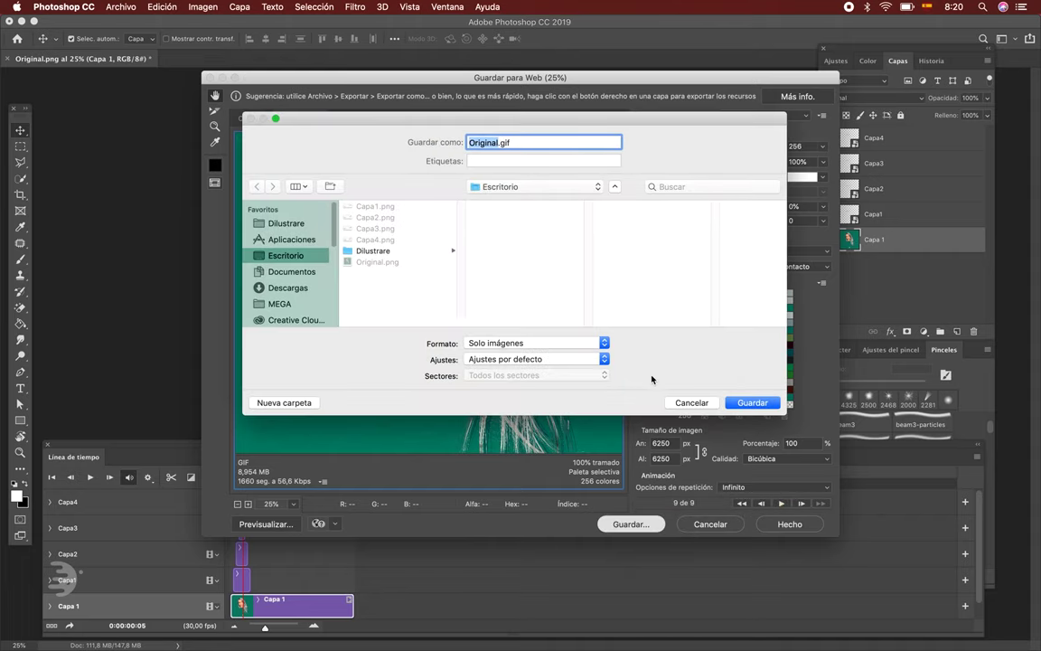
left_click(757, 404)
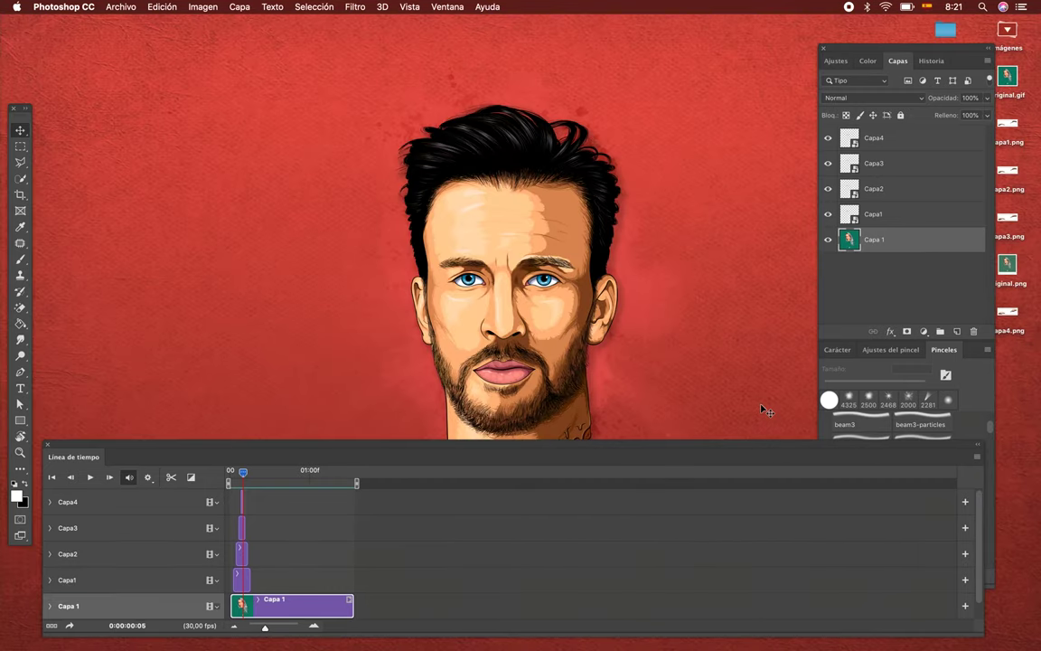
Step: Select Original.gif on the desktop and preview it in Quick Look
left_click(1008, 86)
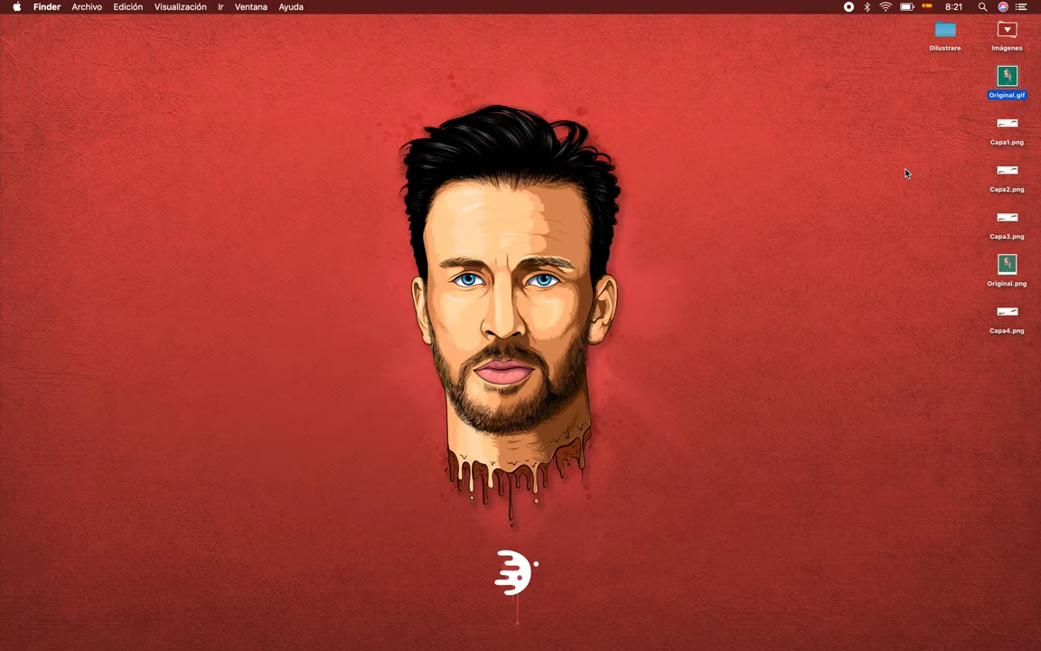
key("space")
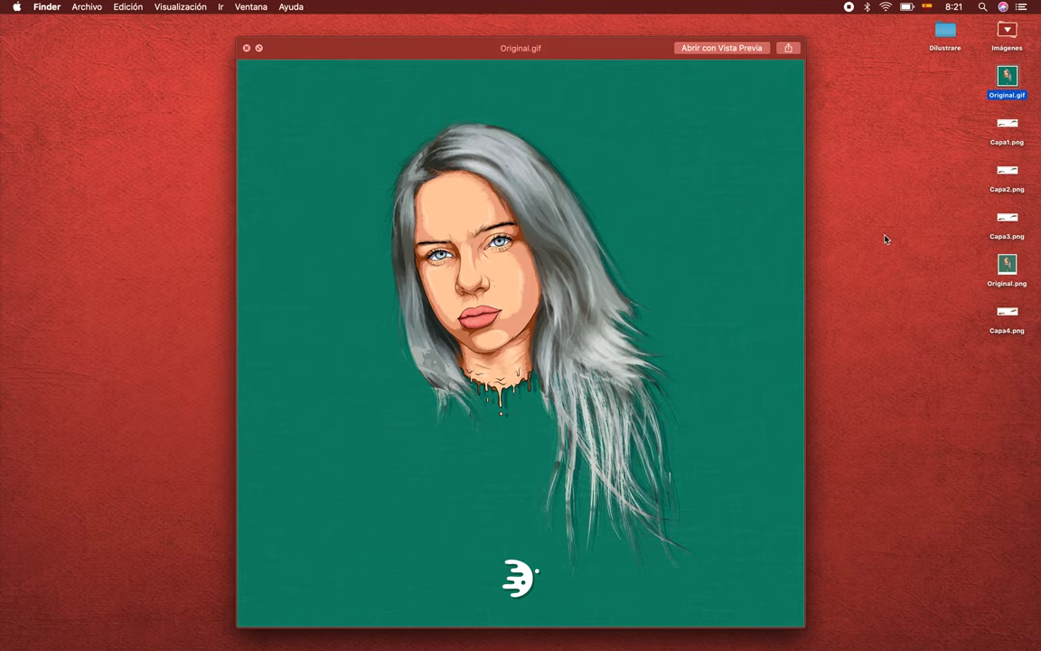